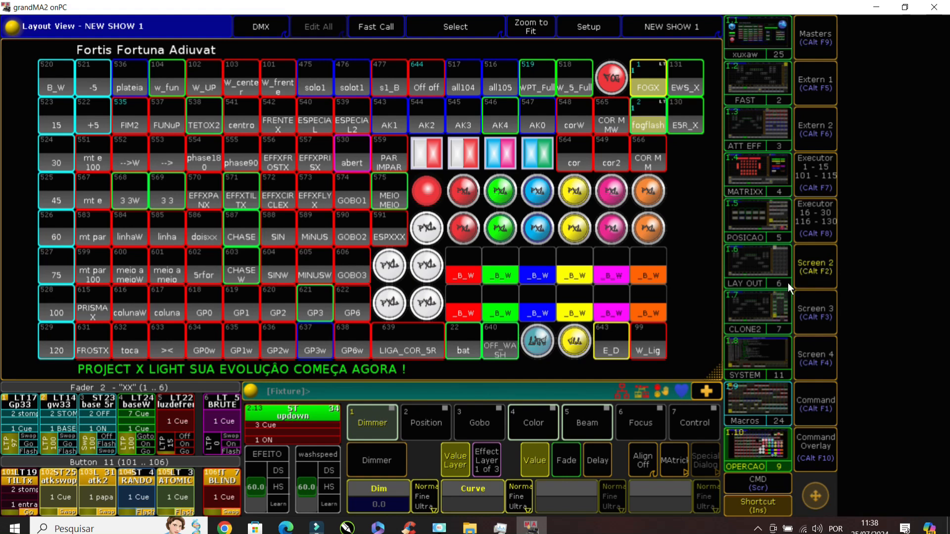
# - Recall the LAY OUT view and add an Effects pool starting at slot 53 beneath a shortened Dimmer preset pool
pyautogui.click(746, 268)
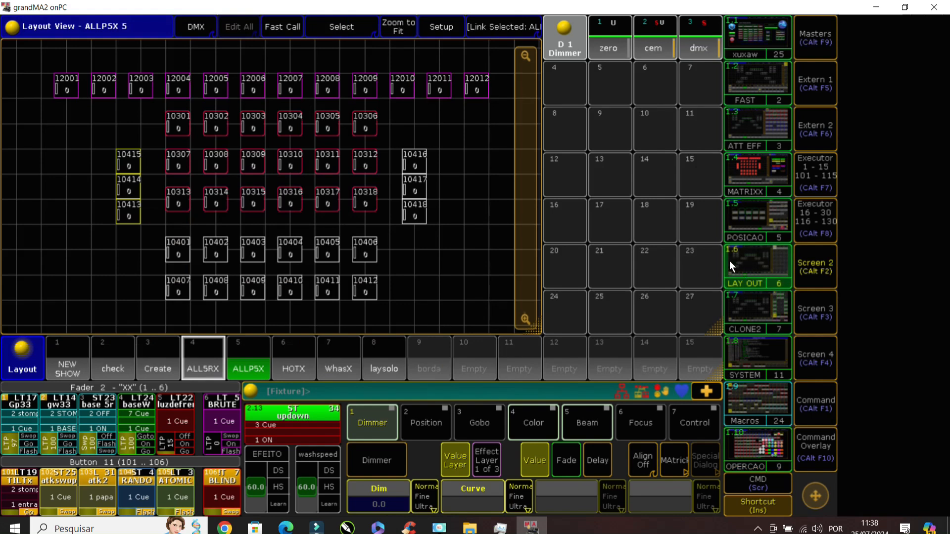
pyautogui.moveTo(724, 331); pyautogui.dragTo(717, 214)
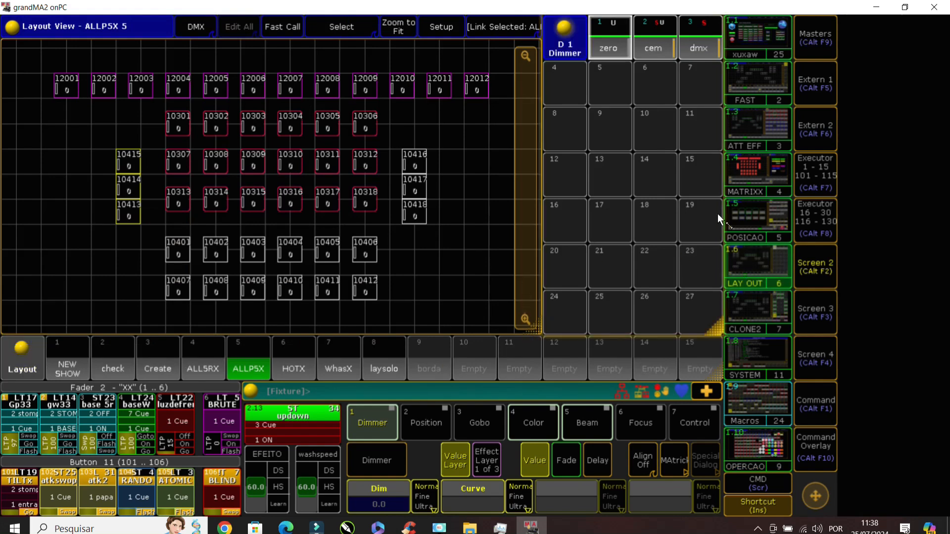
pyautogui.click(559, 250)
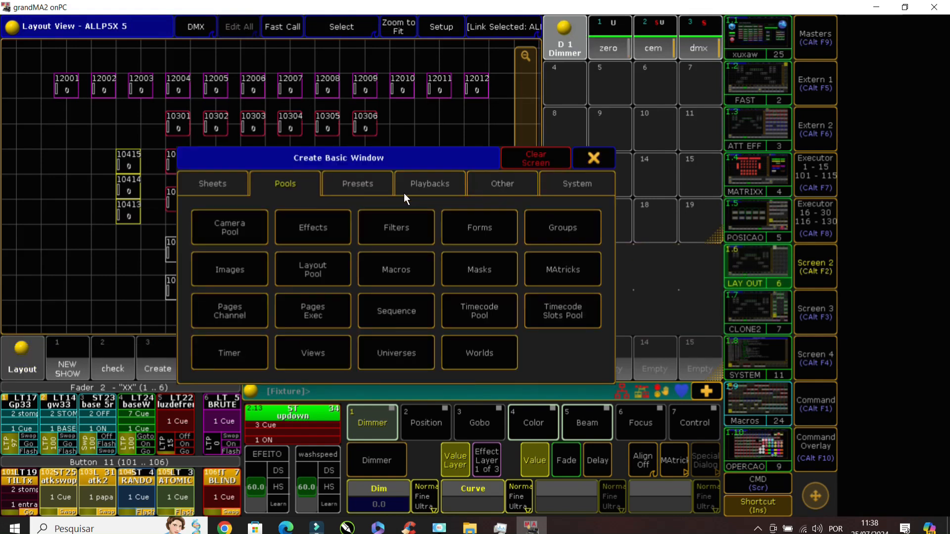
pyautogui.click(313, 227)
pyautogui.scroll(-3, 642, 299)
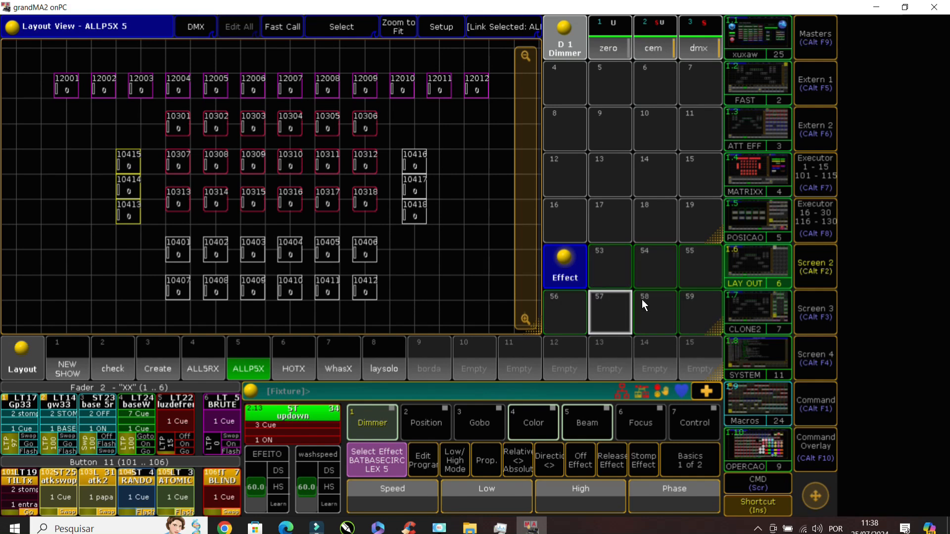
# - Store the current window arrangement onto the existing OPERCAO view
pyautogui.press('s')
pyautogui.click(777, 459)
pyautogui.click(437, 376)
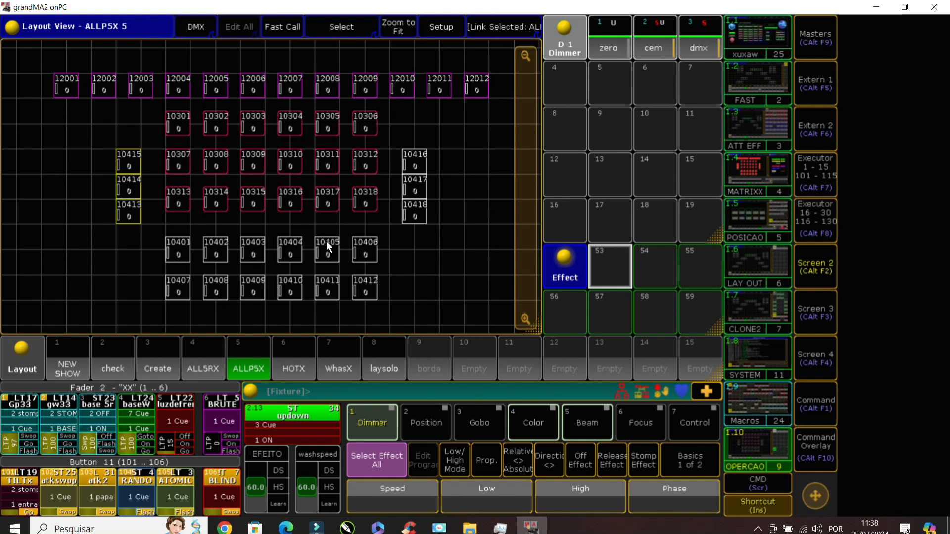
# - Open the Patch & Fixture Schedule and show the fixtures of the P5x layer
pyautogui.click(821, 440)
pyautogui.click(726, 173)
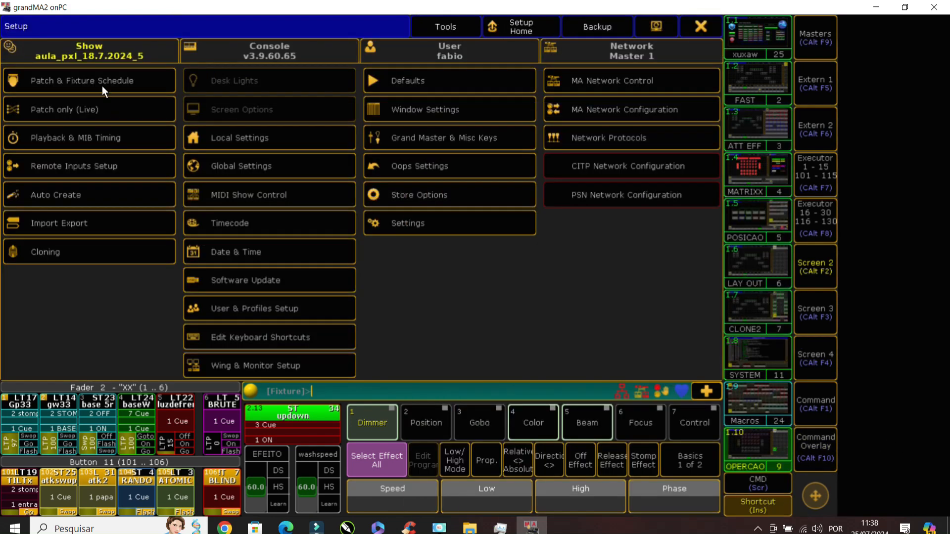
pyautogui.click(102, 85)
pyautogui.click(40, 119)
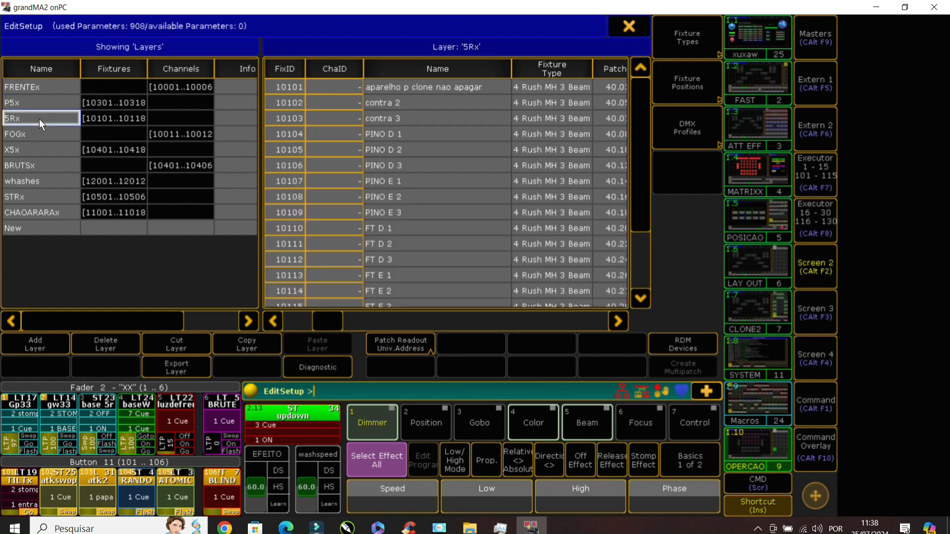
pyautogui.click(22, 98)
# - Renumber the P5x layer's fixture IDs as 1 to 18, save the patch changes and leave the setup
pyautogui.click(289, 88)
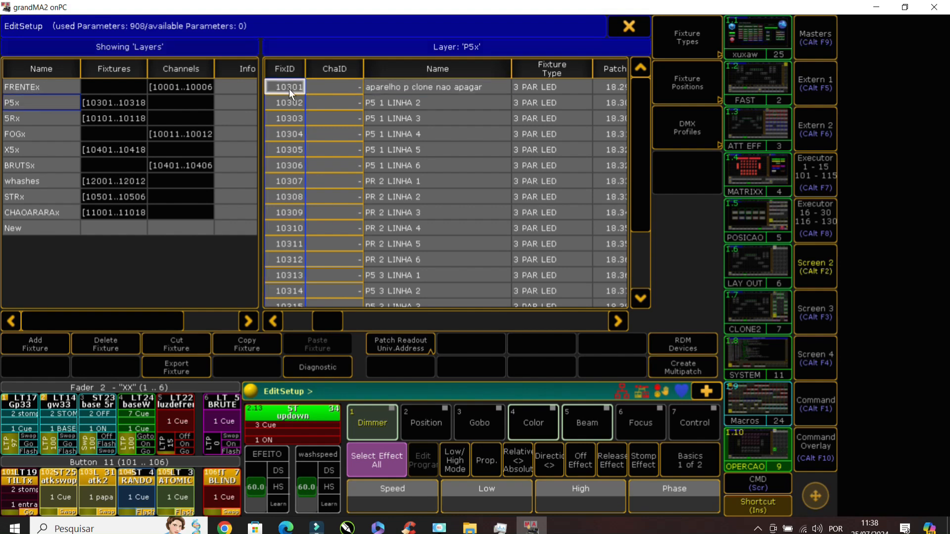
pyautogui.click(289, 88)
pyautogui.click(169, 253)
pyautogui.click(367, 289)
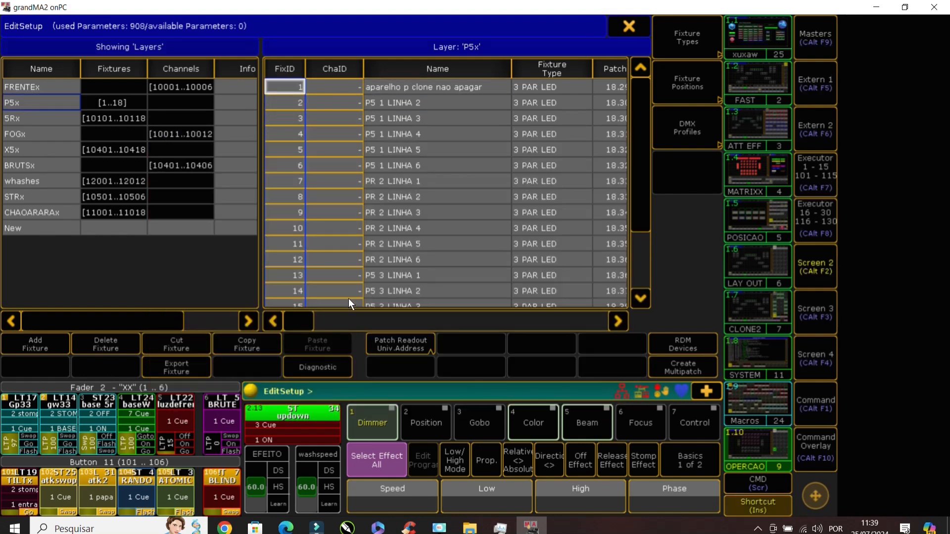
pyautogui.click(625, 23)
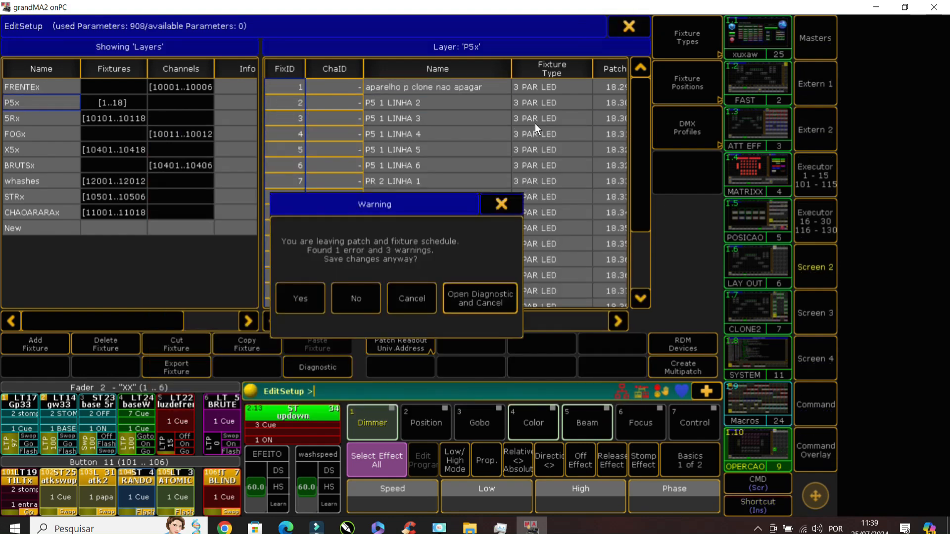
pyautogui.click(299, 297)
pyautogui.click(754, 25)
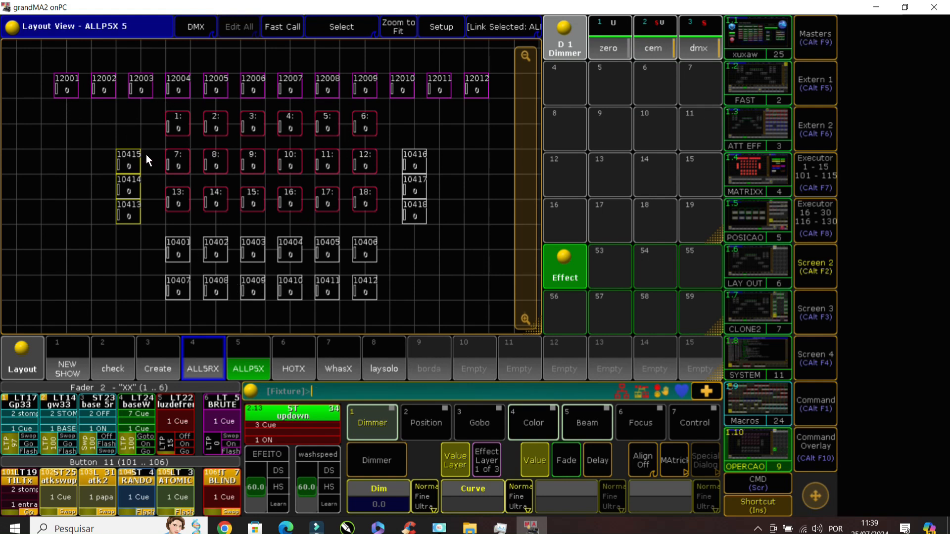
# - Delete every fixture except 1 to 18 from the ALLP5X layout, fit the layout to its window and shrink the Layout pool to four slots
pyautogui.press('Delete')
pyautogui.moveTo(110, 127); pyautogui.dragTo(143, 248)
pyautogui.moveTo(150, 232)
pyautogui.mouseDown()
pyautogui.moveTo(307, 292)
pyautogui.moveTo(383, 303)
pyautogui.mouseUp()
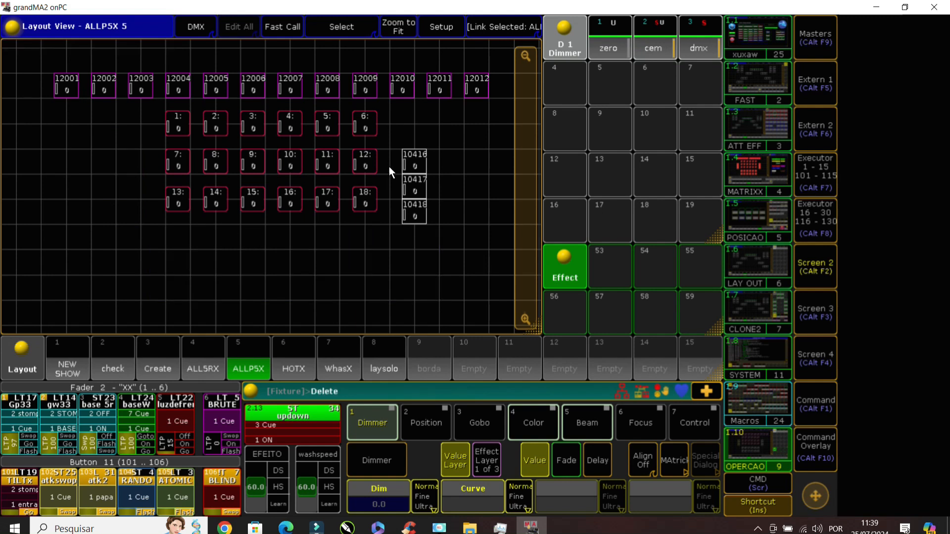
pyautogui.moveTo(389, 167); pyautogui.dragTo(451, 293)
pyautogui.moveTo(61, 67)
pyautogui.mouseDown()
pyautogui.moveTo(412, 78)
pyautogui.moveTo(491, 99)
pyautogui.mouseUp()
pyautogui.click(402, 28)
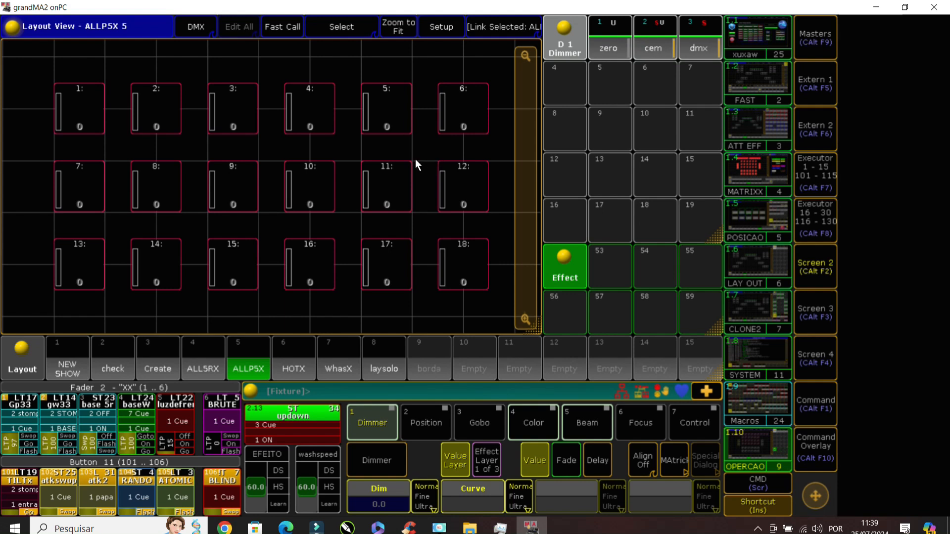
pyautogui.moveTo(721, 376); pyautogui.dragTo(206, 374)
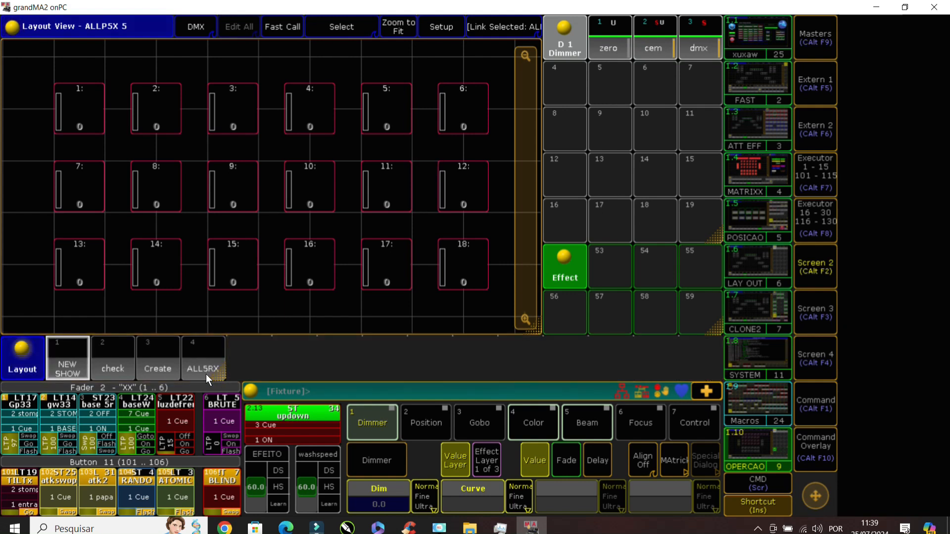
# - Create effect 53 with the Dim attribute for fixtures 1 to 6 and start it
pyautogui.moveTo(25, 75); pyautogui.dragTo(501, 142)
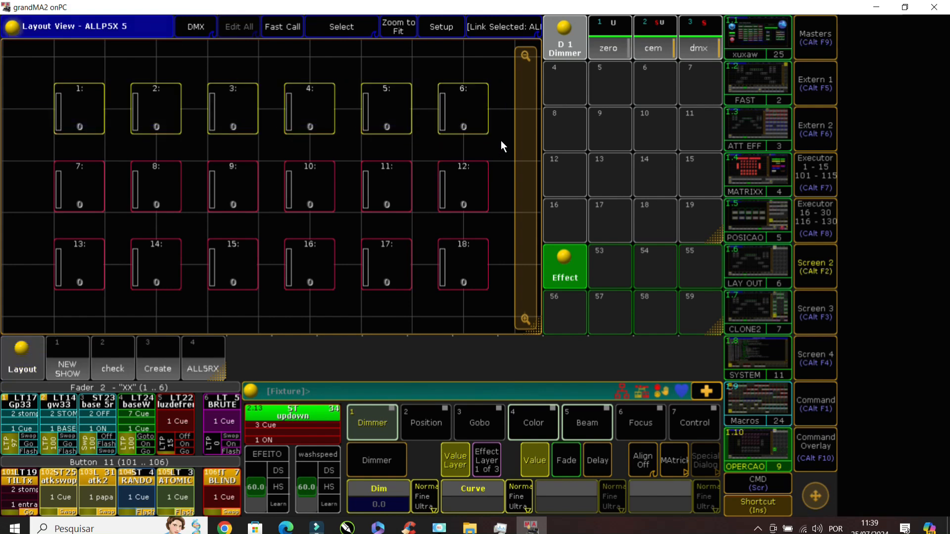
pyautogui.click(629, 272)
pyautogui.click(349, 45)
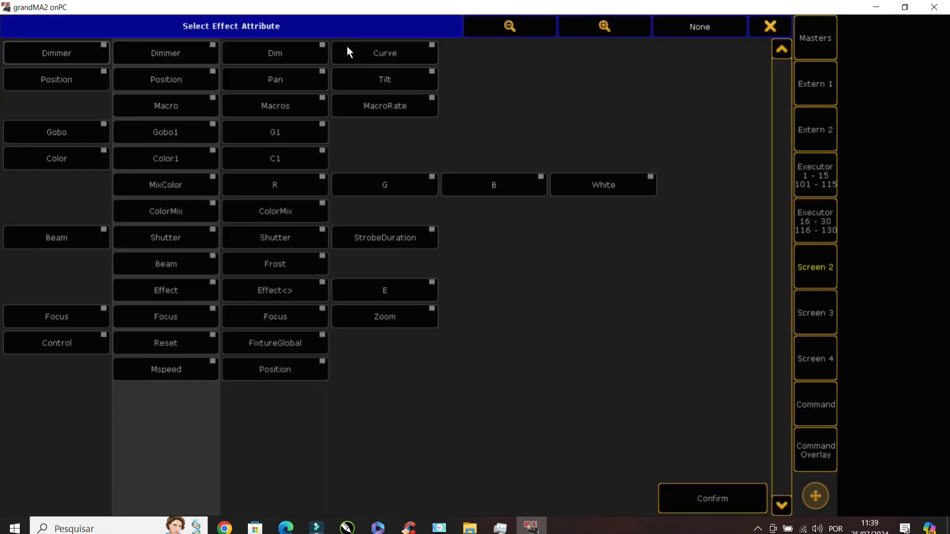
pyautogui.click(288, 60)
pyautogui.click(716, 500)
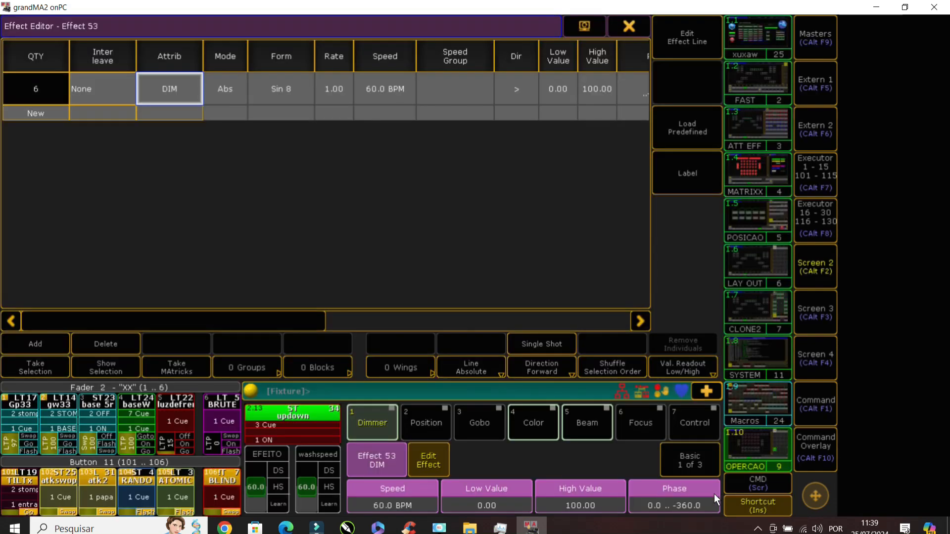
pyautogui.click(636, 30)
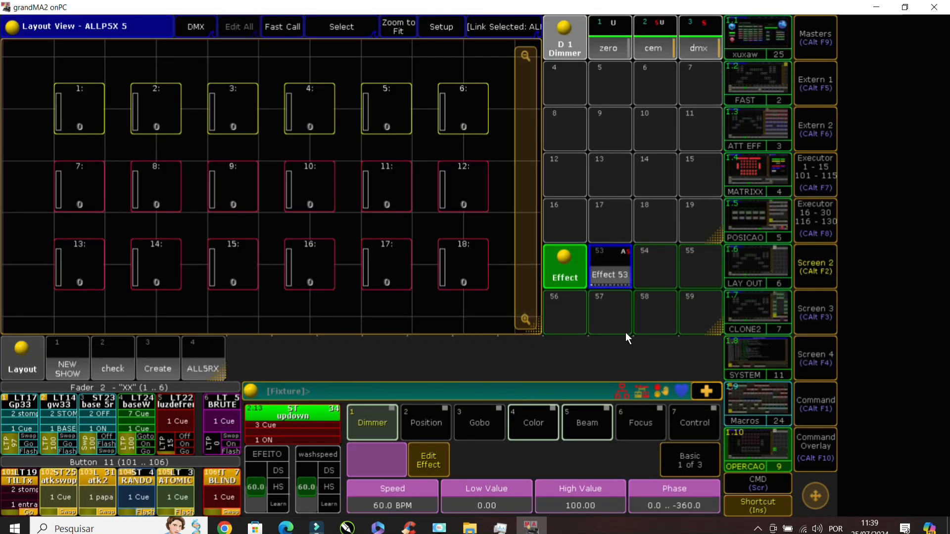
pyautogui.click(621, 270)
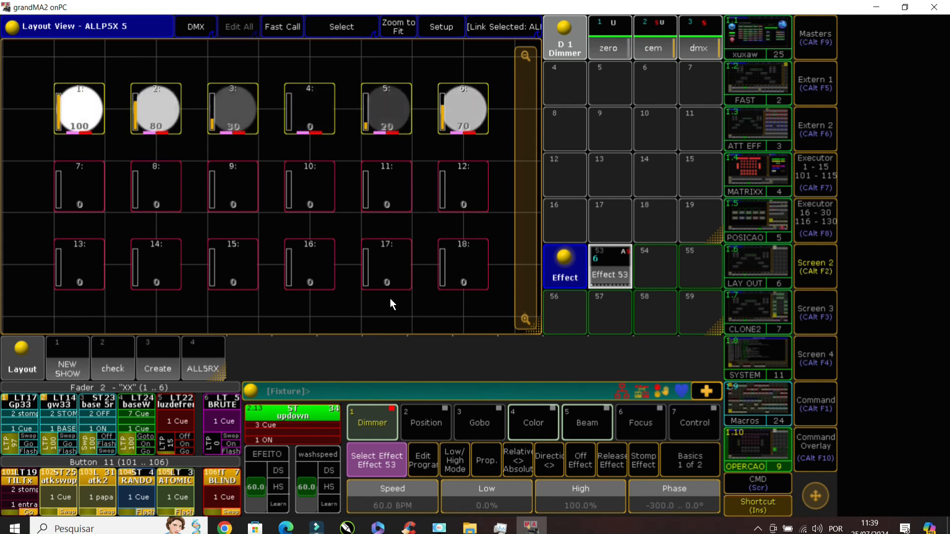
# - Clone fixtures 1 Thru 6 to 7 Thru 12, setting layouts to No Layouts and using Overwrite
pyautogui.write('Clone Fixture 1 Thru 6 At')
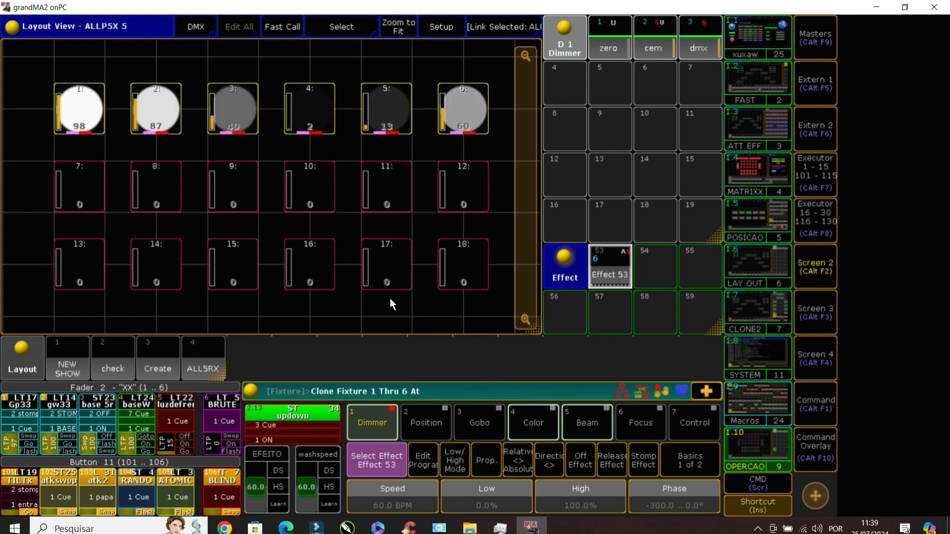
pyautogui.write(' 7')
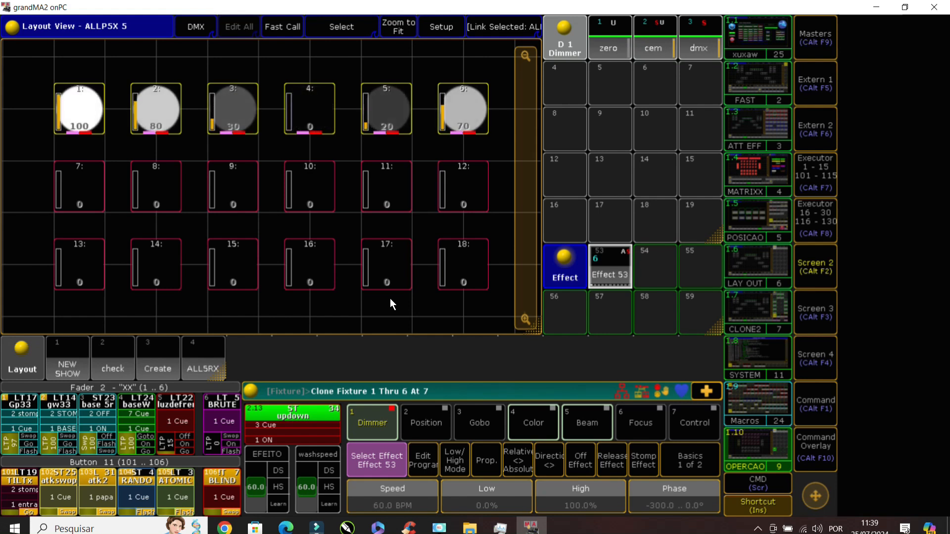
pyautogui.write(' Thru 12')
pyautogui.press('Return')
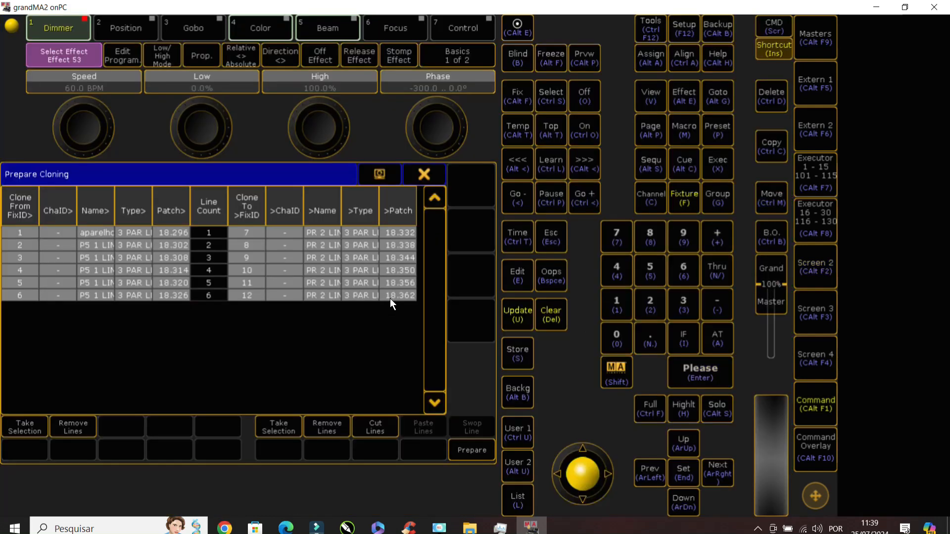
pyautogui.click(470, 451)
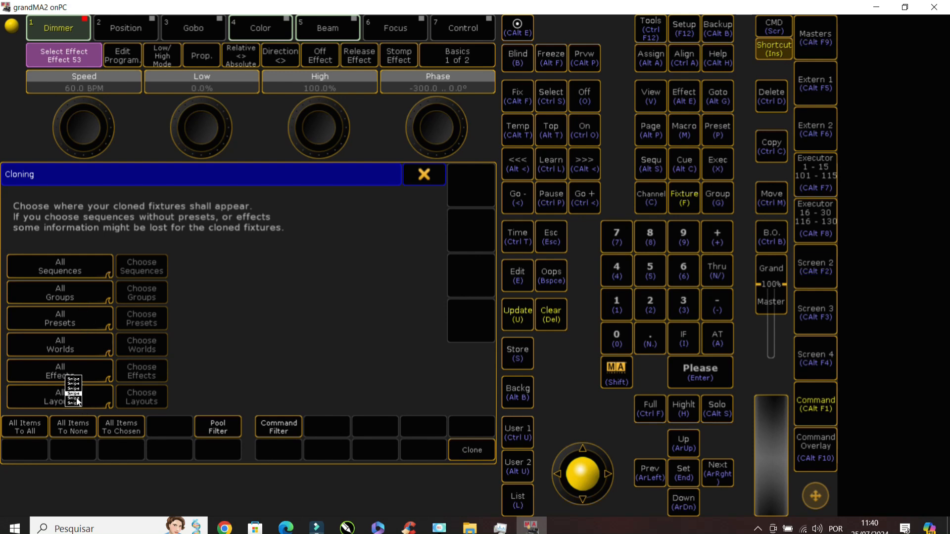
pyautogui.click(82, 400)
pyautogui.click(84, 402)
pyautogui.click(470, 451)
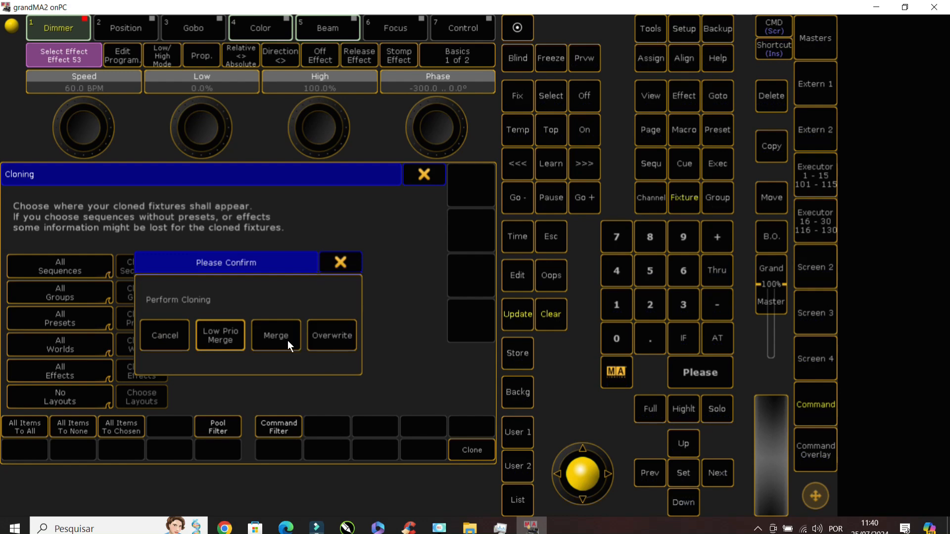
pyautogui.click(318, 340)
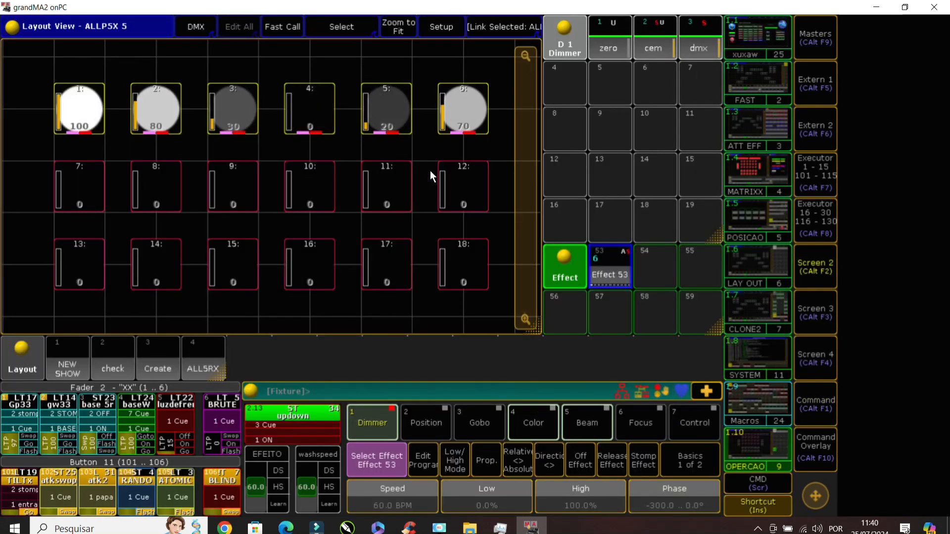
# - Clear the programmer and start effect 53 again
pyautogui.press('c')
pyautogui.press('c')
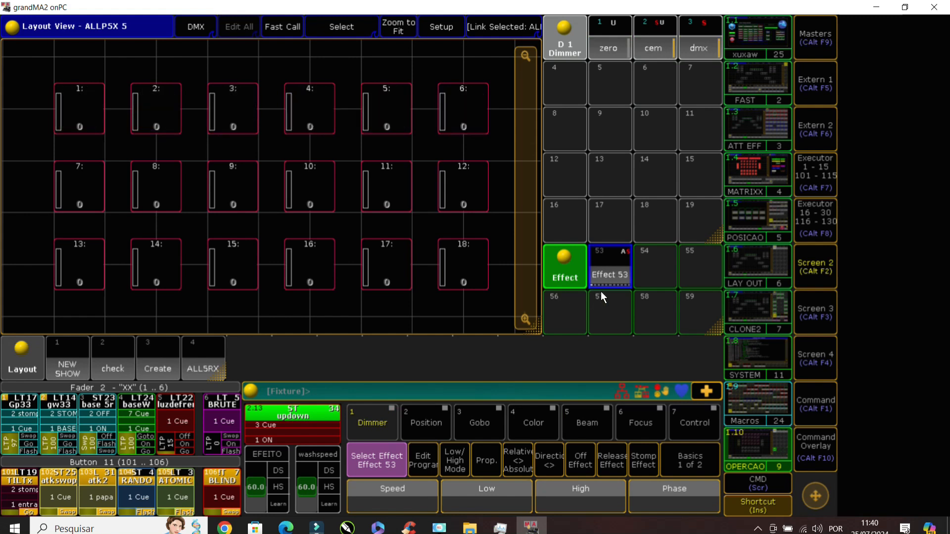
pyautogui.click(605, 276)
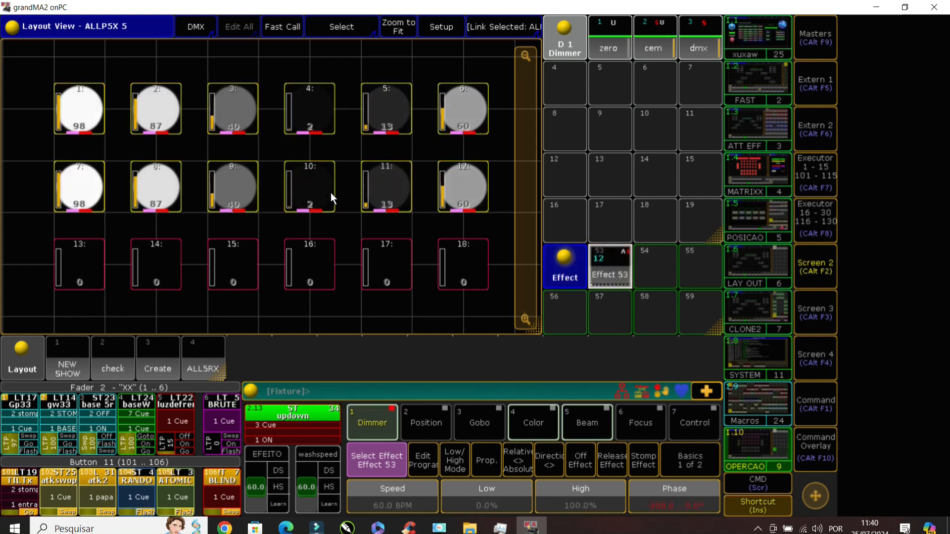
# - Examine the phase setting of effect 53 in its editor, then close the editor
pyautogui.rightClick(608, 256)
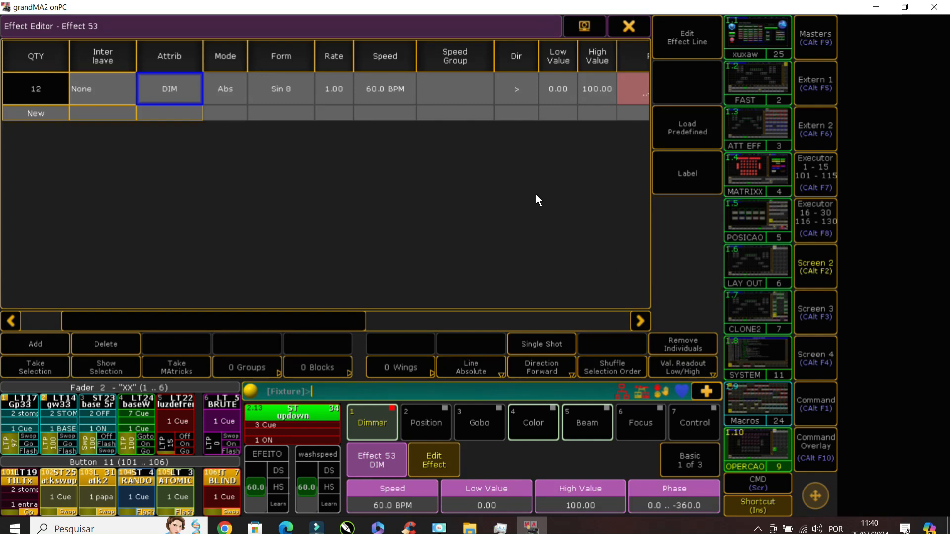
pyautogui.moveTo(307, 320); pyautogui.dragTo(456, 320)
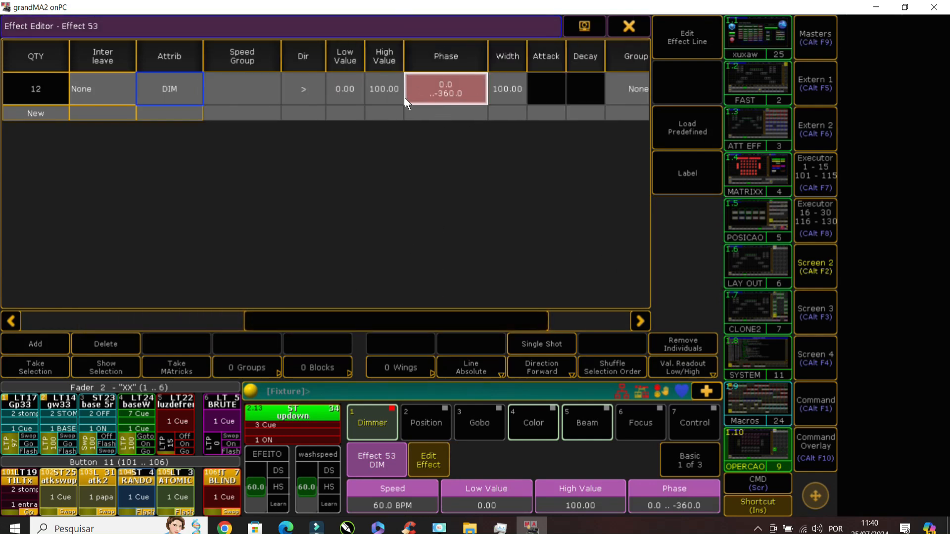
pyautogui.click(628, 27)
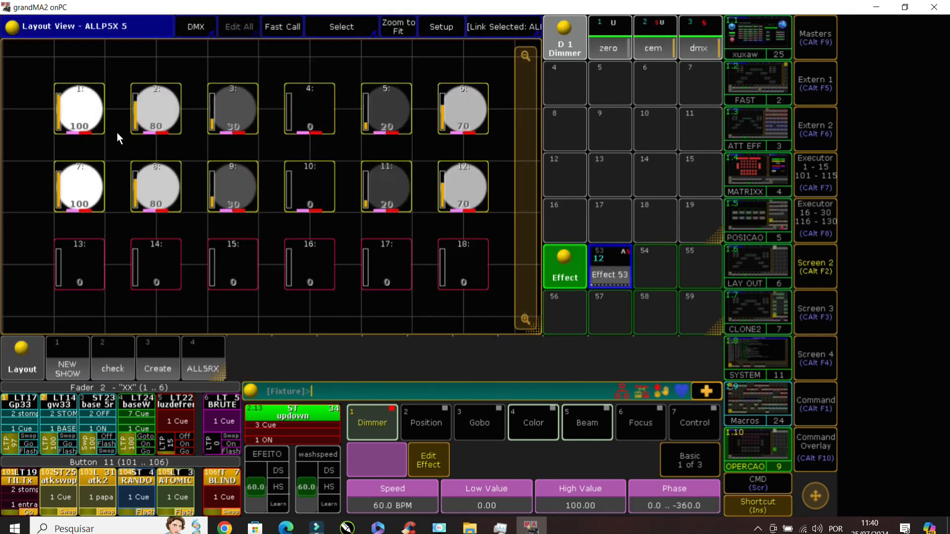
# - Select fixtures 1 to 6 and then 7 to 12 in the layout, then clear the selection
pyautogui.moveTo(45, 73); pyautogui.dragTo(502, 144)
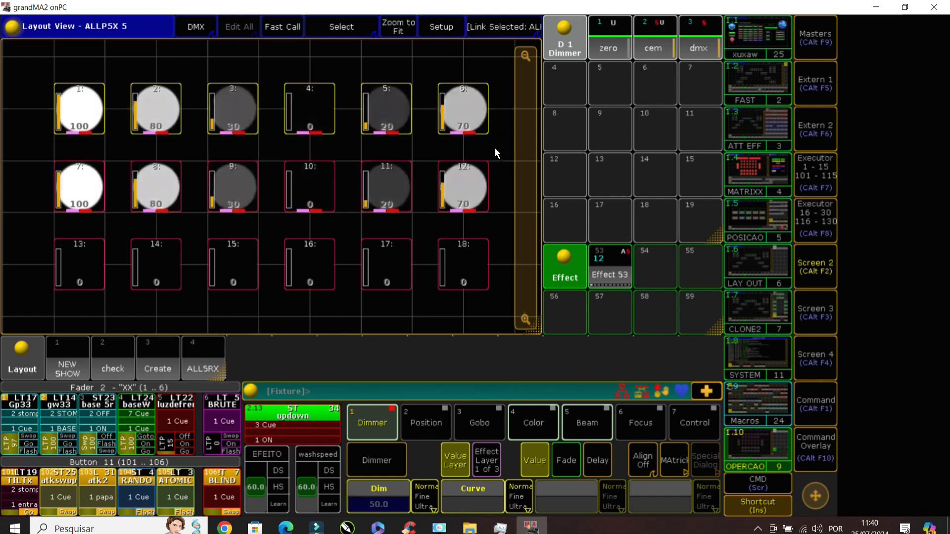
pyautogui.moveTo(33, 153); pyautogui.dragTo(517, 220)
pyautogui.press('Escape')
pyautogui.press('Escape')
pyautogui.press('Escape')
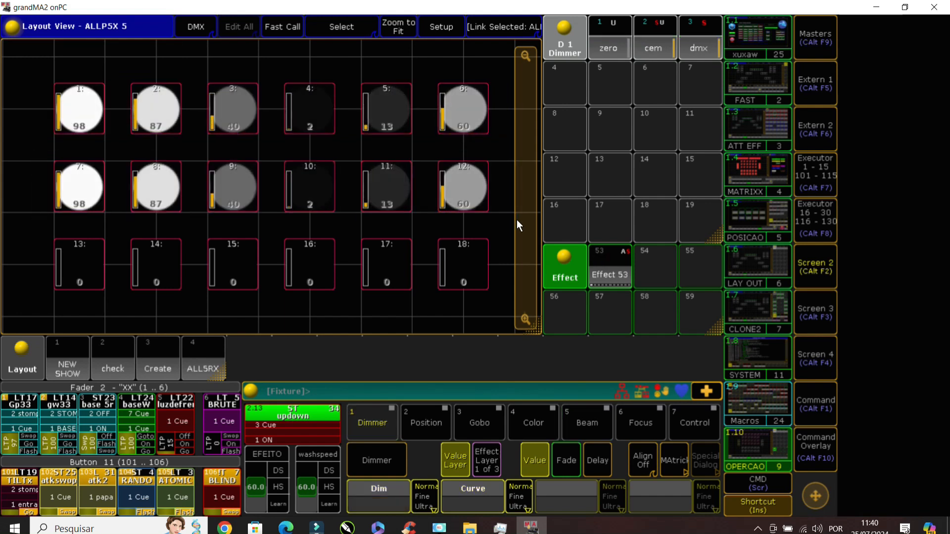
# - Remove all individual settings from the DIM line of effect 53
pyautogui.doubleClick(606, 275)
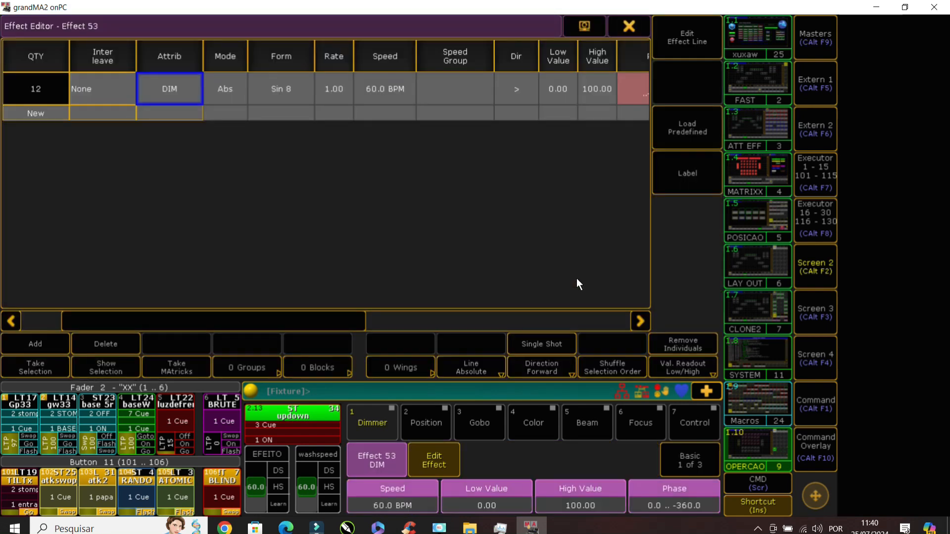
pyautogui.click(690, 343)
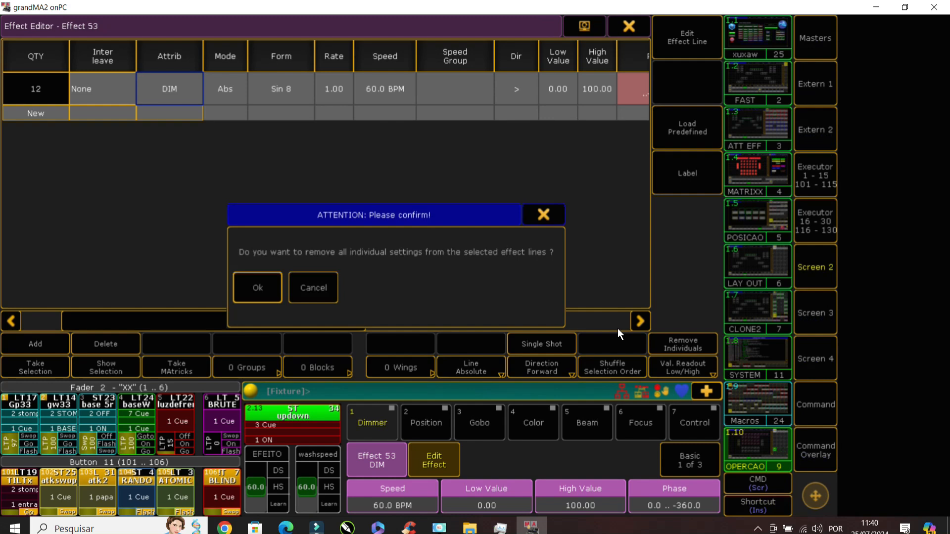
pyautogui.click(264, 293)
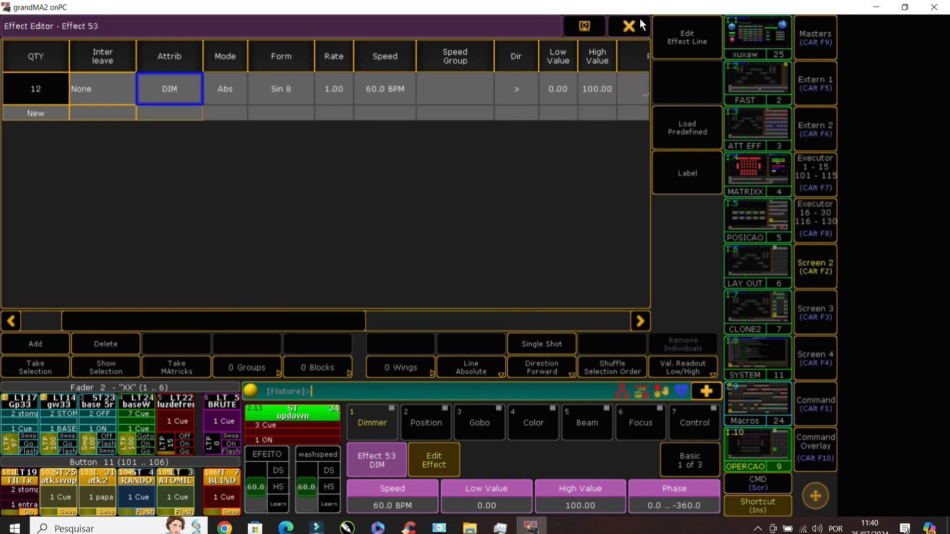
# - Close the effect editor and start effect 53 on fixtures 1 to 12
pyautogui.click(636, 34)
pyautogui.click(597, 267)
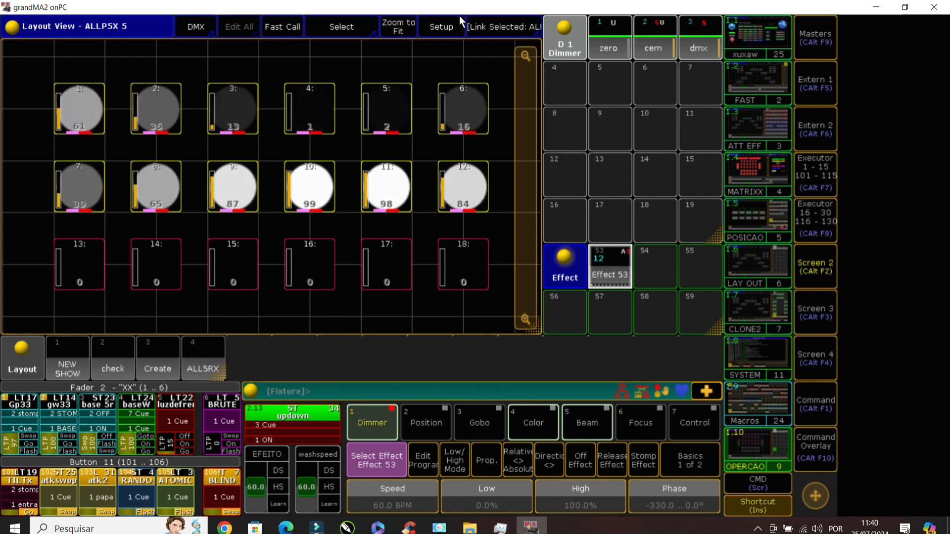
pyautogui.scroll(-2, 473, 122)
pyautogui.scroll(1, 467, 78)
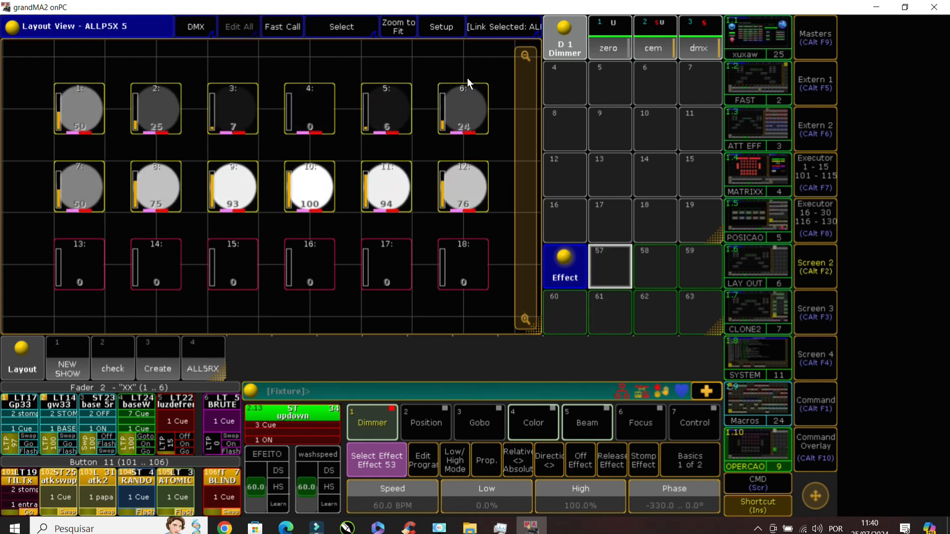
pyautogui.scroll(1, 465, 75)
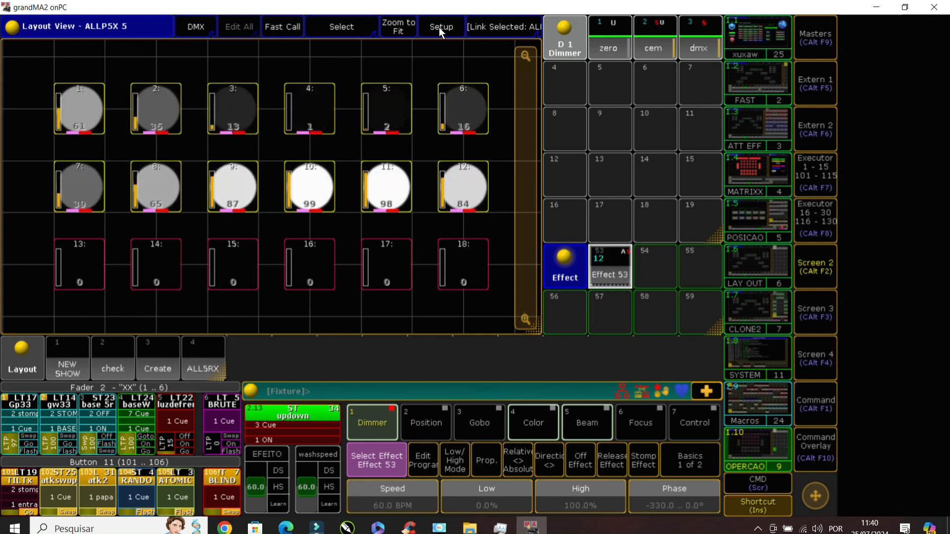
# - Select fixtures 7 to 12, enable layout editing and place them in line after fixture 6 in the first row
pyautogui.click(423, 140)
pyautogui.scroll(-2, 423, 139)
pyautogui.scroll(-1, 422, 144)
pyautogui.moveTo(141, 167); pyautogui.dragTo(431, 207)
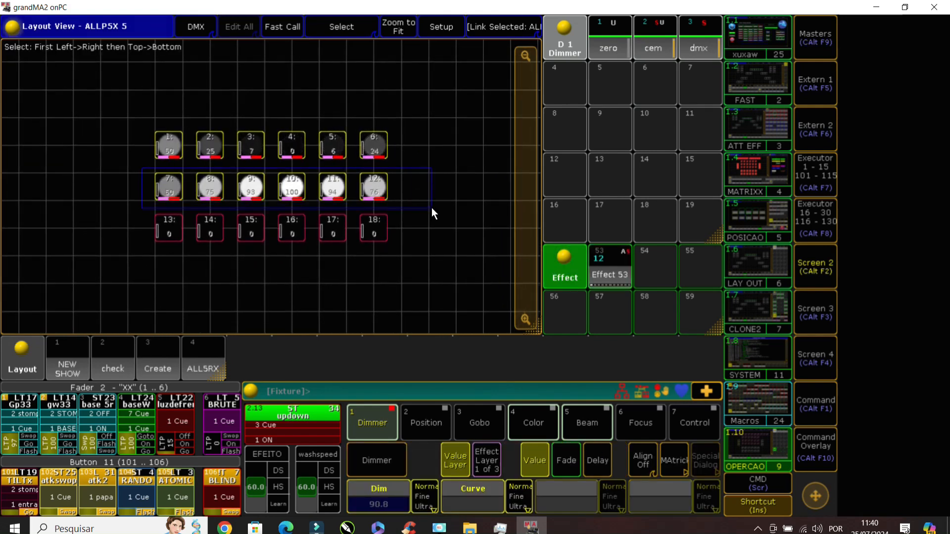
pyautogui.moveTo(185, 186); pyautogui.dragTo(391, 181)
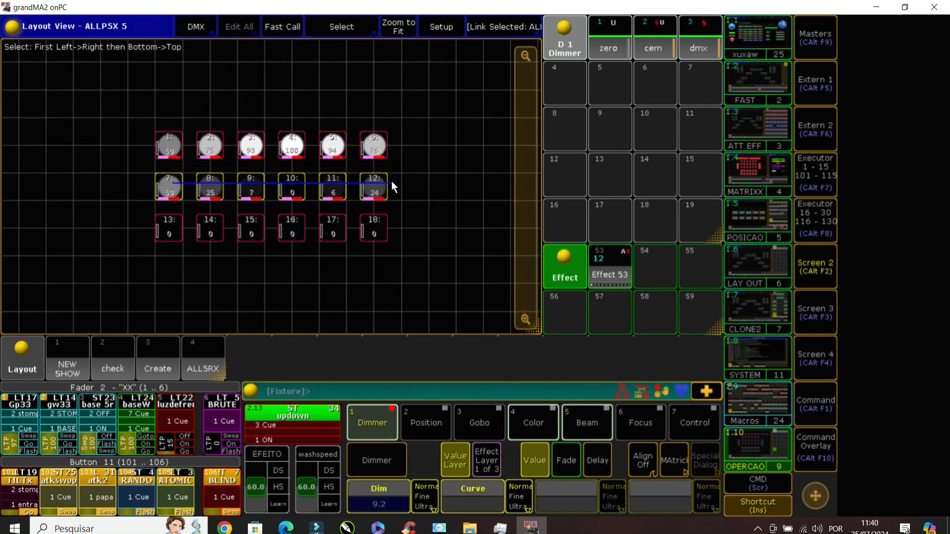
pyautogui.click(440, 26)
pyautogui.moveTo(169, 187); pyautogui.dragTo(414, 145)
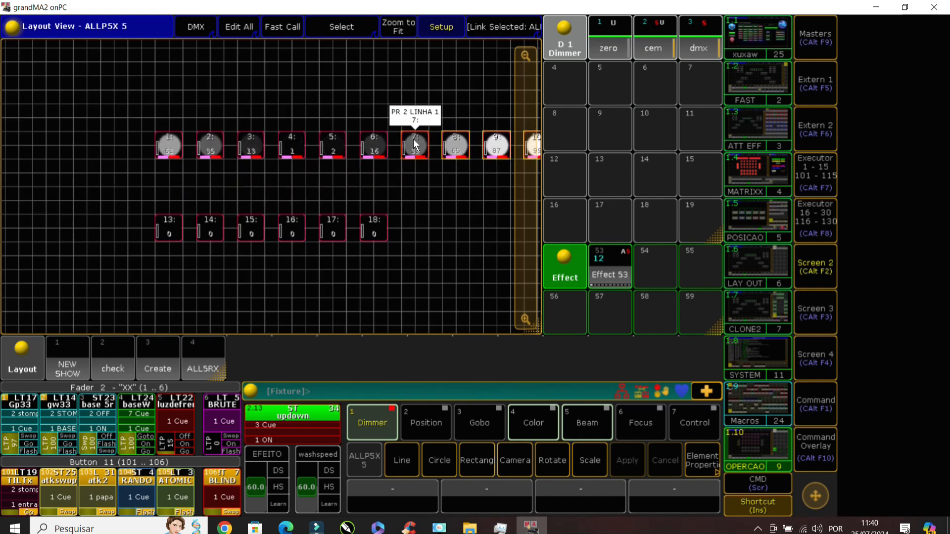
pyautogui.scroll(-4, 416, 179)
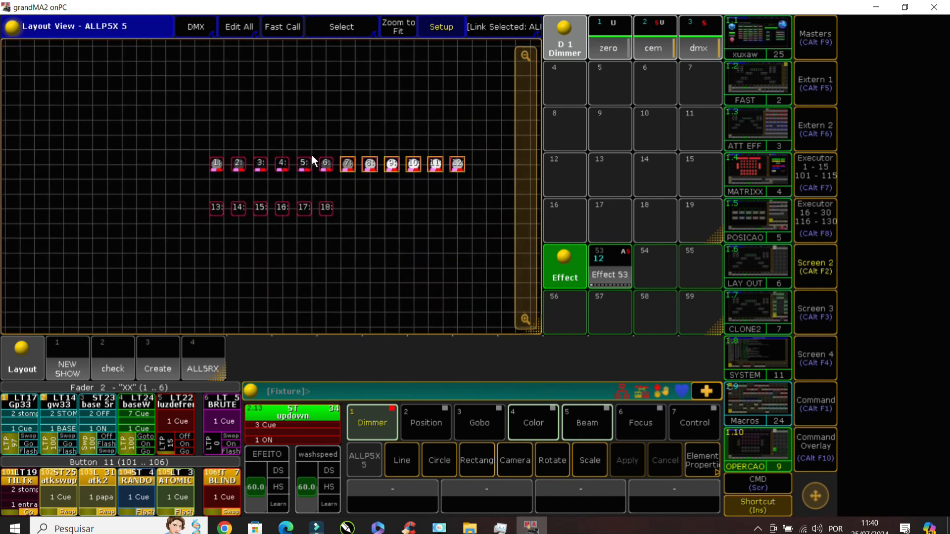
pyautogui.scroll(3, 379, 207)
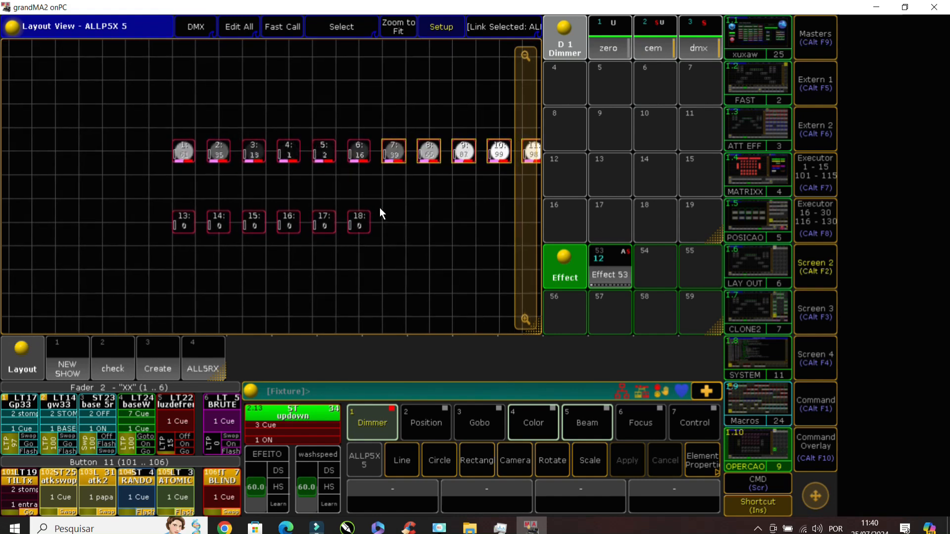
# - Move fixtures 7 to 12 back beneath fixtures 1 to 6 in the layout and clear the programmer
pyautogui.moveTo(395, 153); pyautogui.dragTo(186, 183)
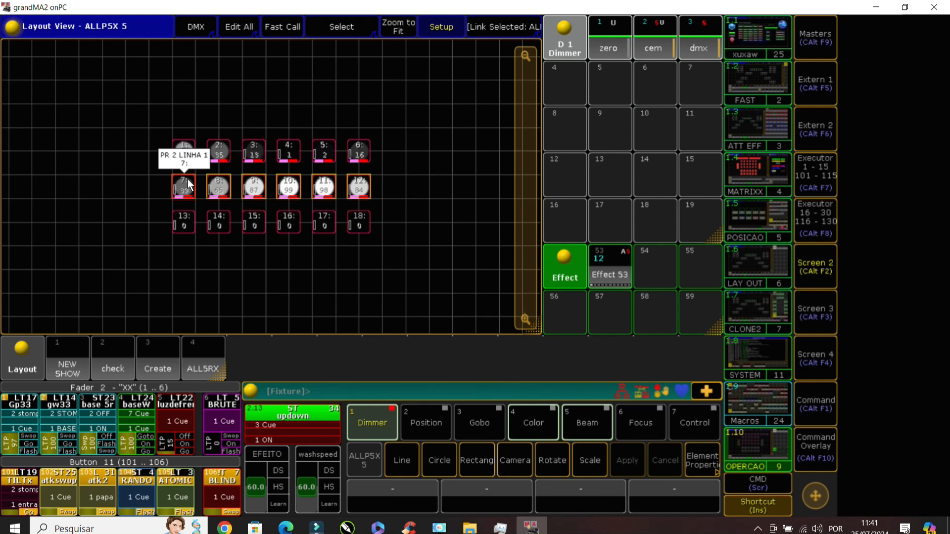
pyautogui.press('c')
pyautogui.press('c')
pyautogui.press('c')
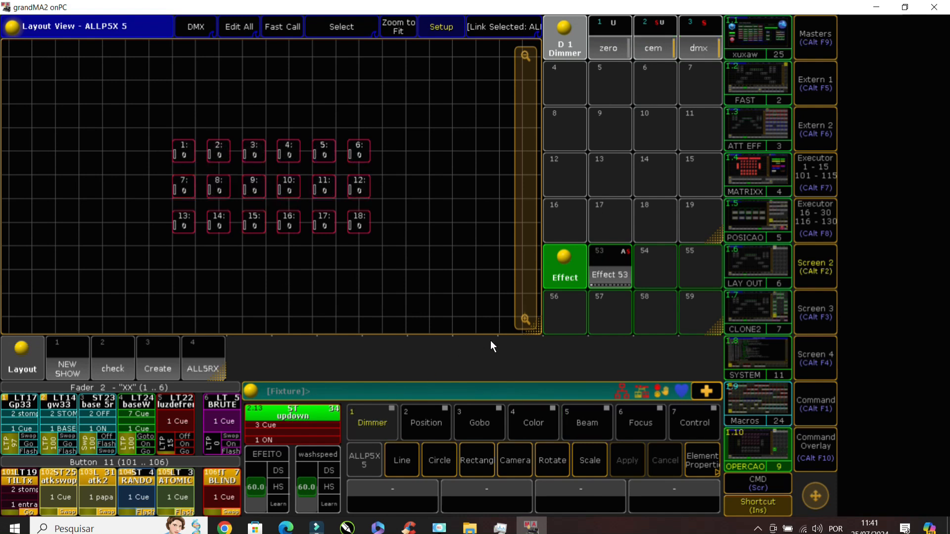
# - Delete and recreate effect 53 with the Dim attribute for fixtures 1 to 6, then start it
pyautogui.click(596, 272)
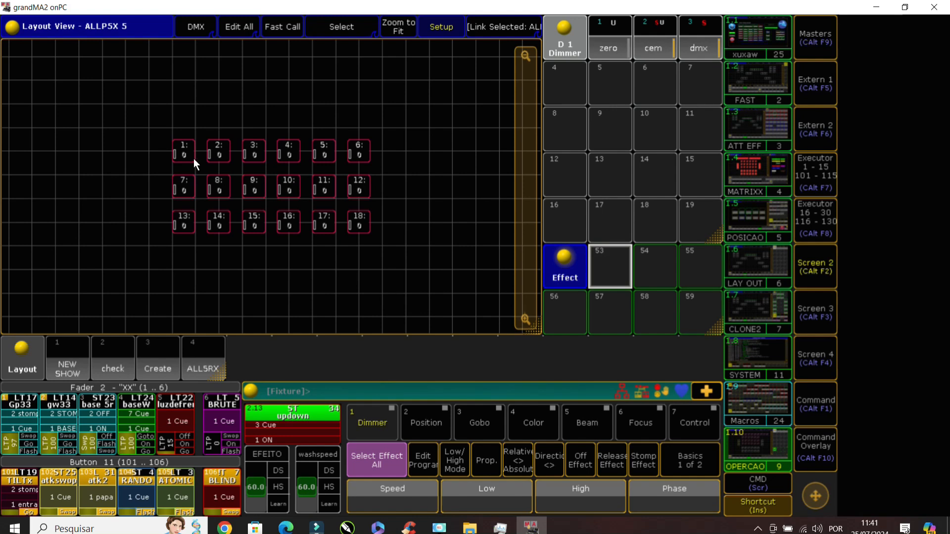
pyautogui.moveTo(194, 159); pyautogui.dragTo(394, 162)
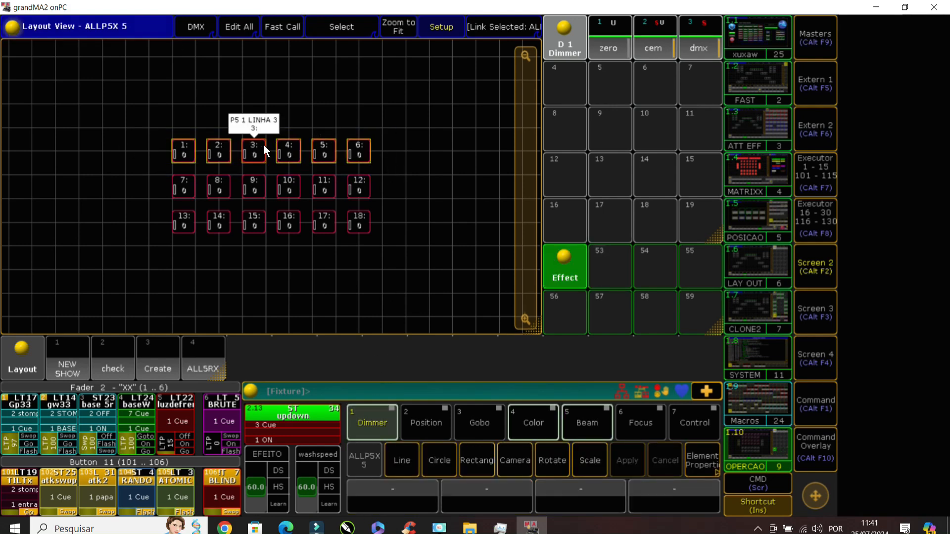
pyautogui.click(617, 246)
pyautogui.click(328, 40)
pyautogui.click(323, 52)
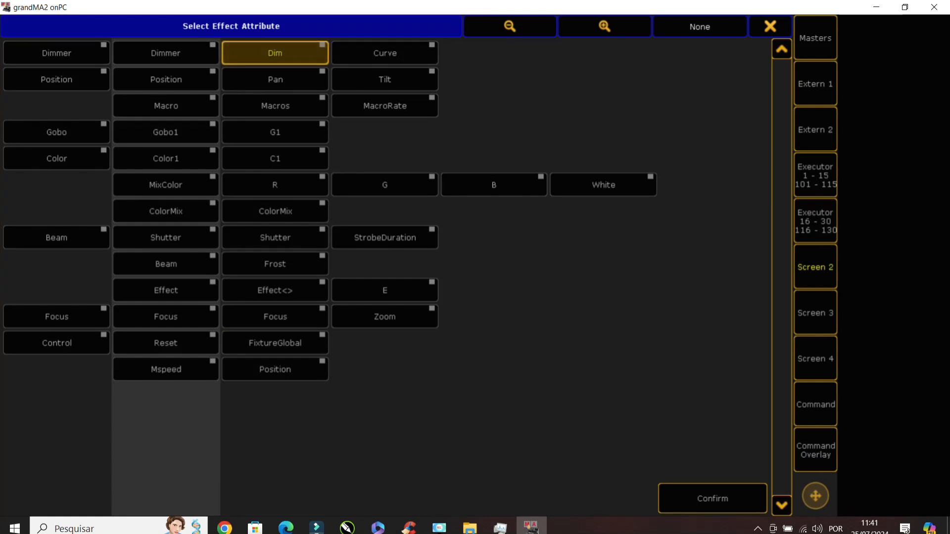
pyautogui.click(723, 499)
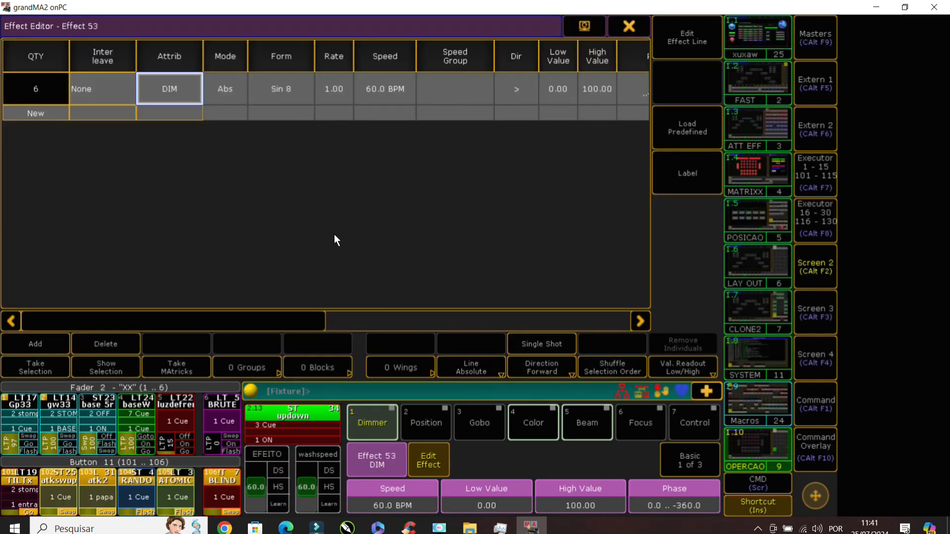
pyautogui.click(619, 28)
pyautogui.click(603, 252)
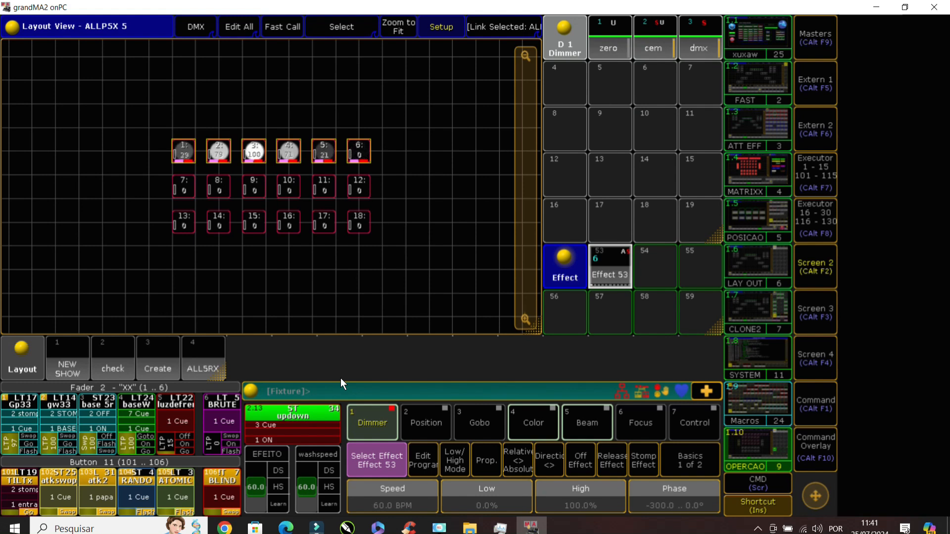
# - Move fixtures 7 to 18 slightly down in the layout, away from fixtures 1 to 6, and clear the programmer
pyautogui.click(193, 199)
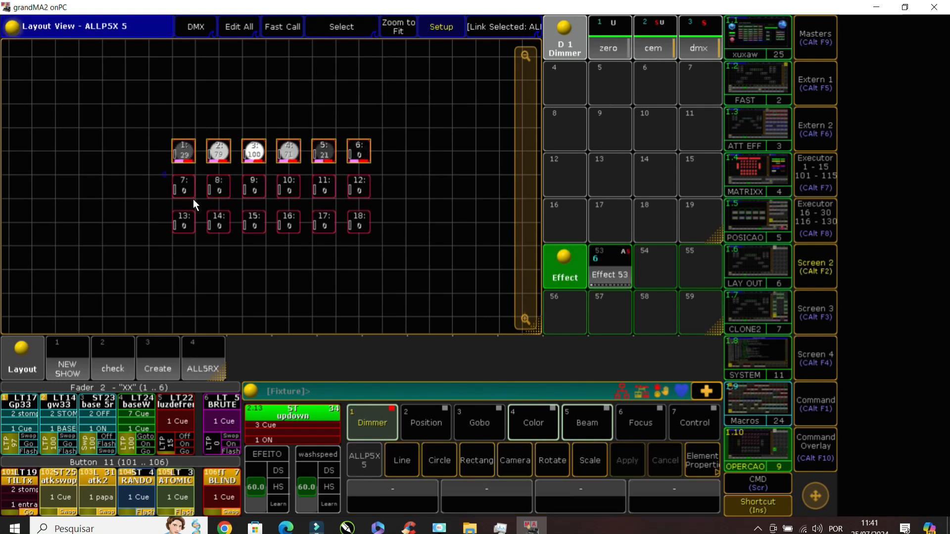
pyautogui.moveTo(164, 174); pyautogui.dragTo(416, 242)
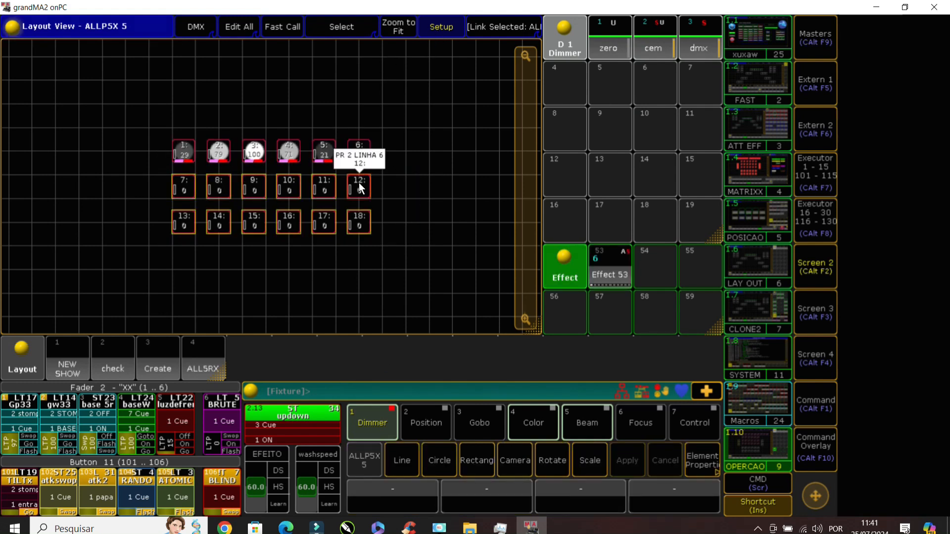
pyautogui.moveTo(362, 188)
pyautogui.mouseDown()
pyautogui.moveTo(357, 214)
pyautogui.moveTo(358, 206)
pyautogui.mouseUp()
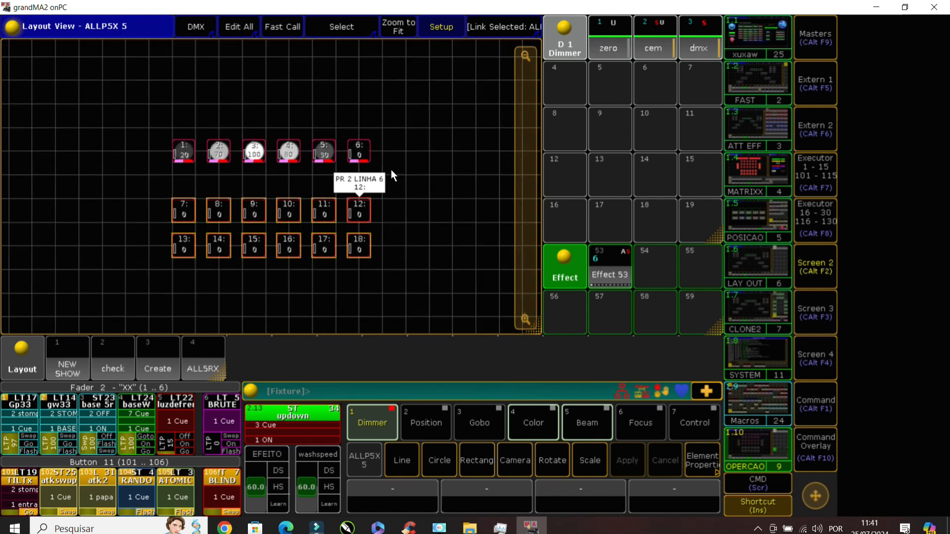
pyautogui.press('c')
pyautogui.press('c')
pyautogui.press('c')
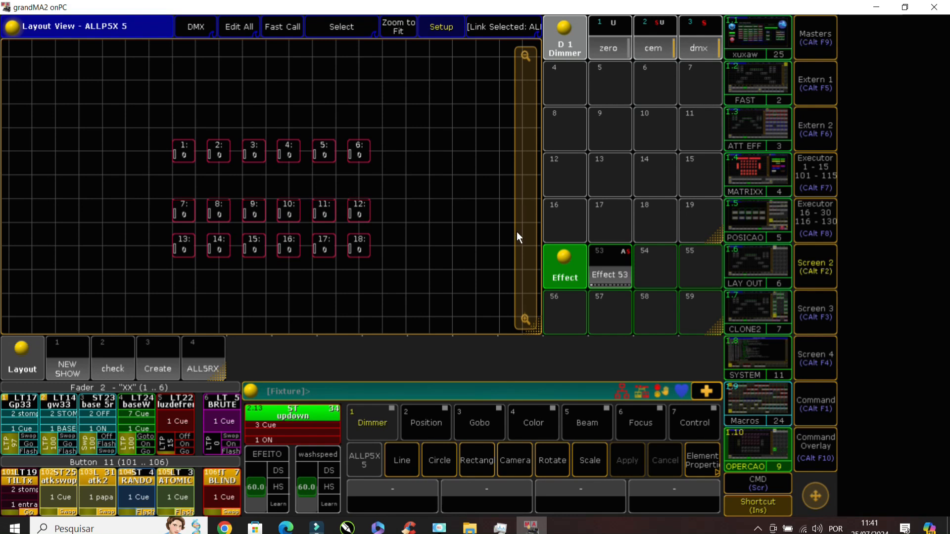
# - Clone fixtures 1 thru 6 at 7 thru 12, including all object types except layouts
pyautogui.write('Clone Fixture 1 Thru 6 At 7 Thru 12')
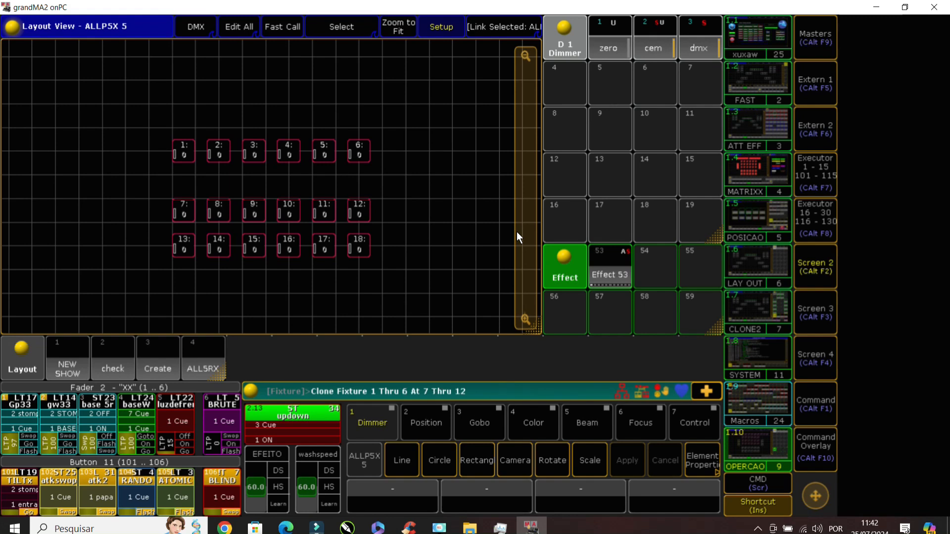
pyautogui.press('Return')
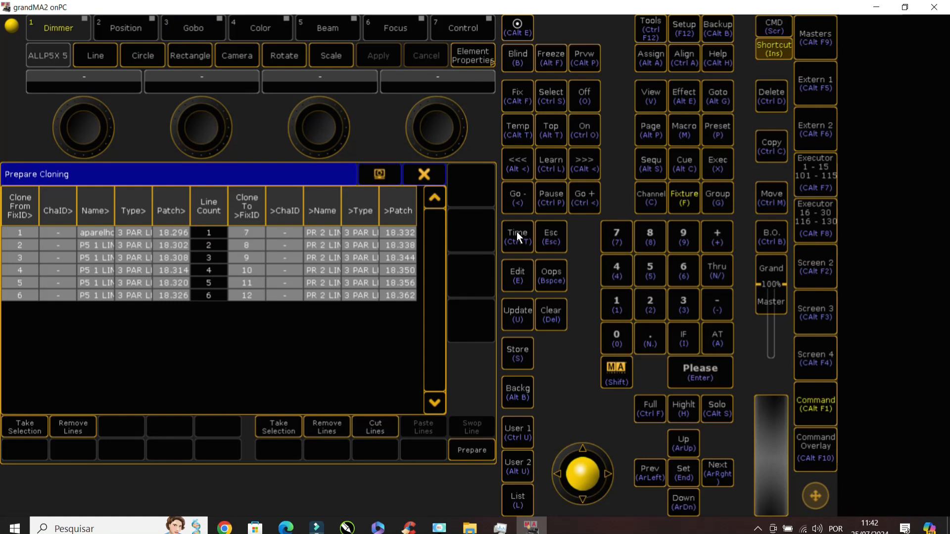
pyautogui.click(471, 447)
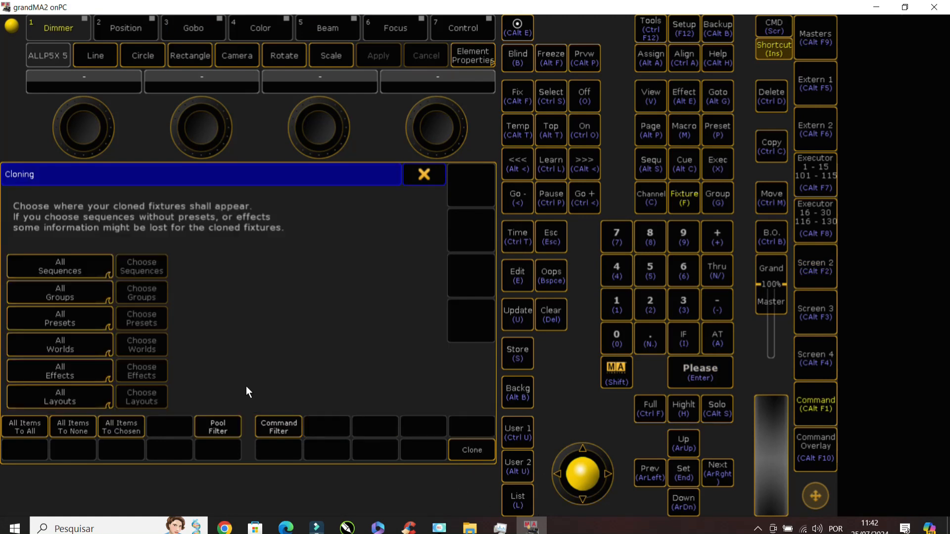
pyautogui.click(76, 397)
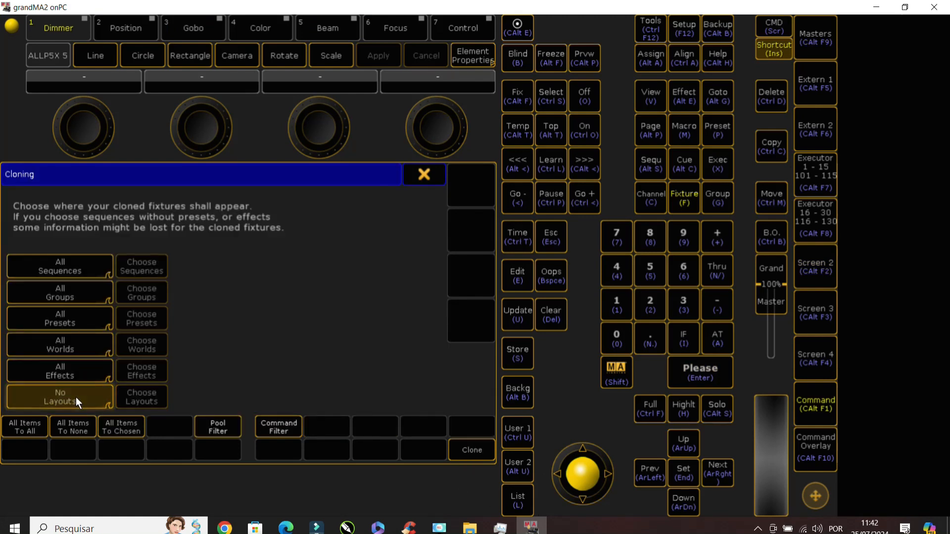
pyautogui.click(459, 452)
pyautogui.click(327, 336)
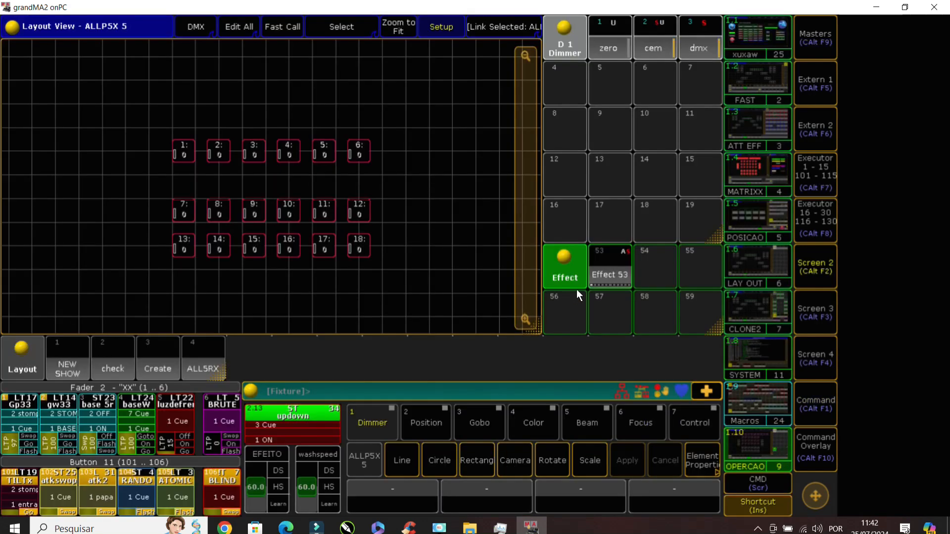
# - Start effect 53, then select fixtures 1 to 6 and afterward fixtures 7 to 18 in the layout to compare the rows
pyautogui.click(600, 274)
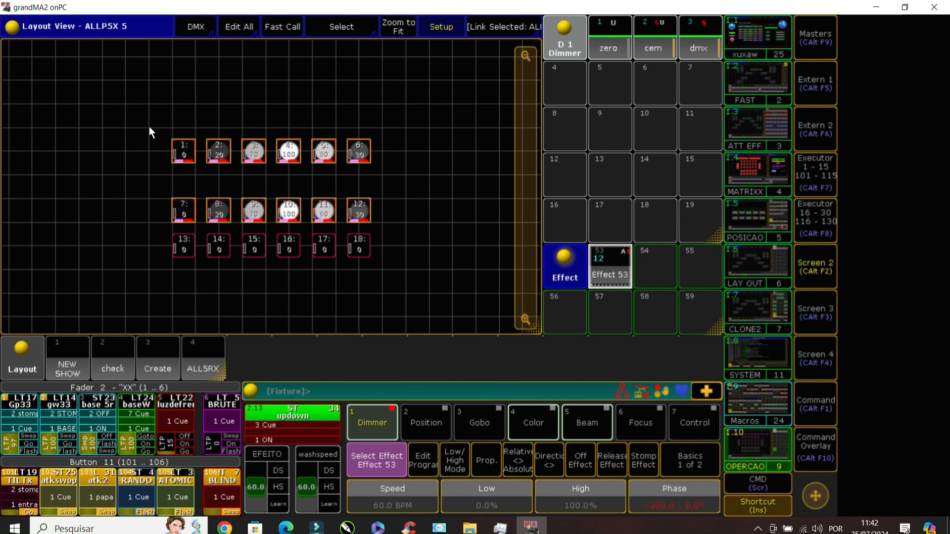
pyautogui.moveTo(149, 128); pyautogui.dragTo(392, 167)
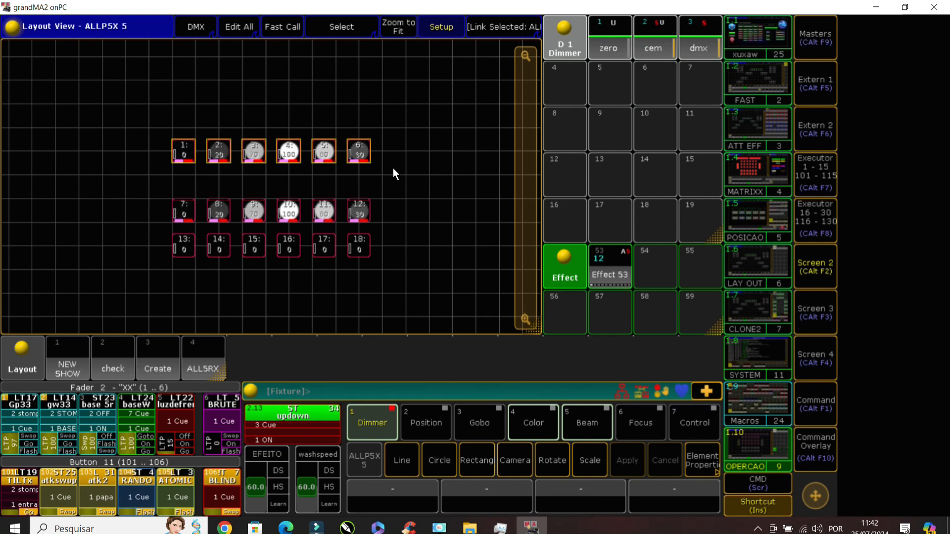
pyautogui.moveTo(166, 194); pyautogui.dragTo(455, 269)
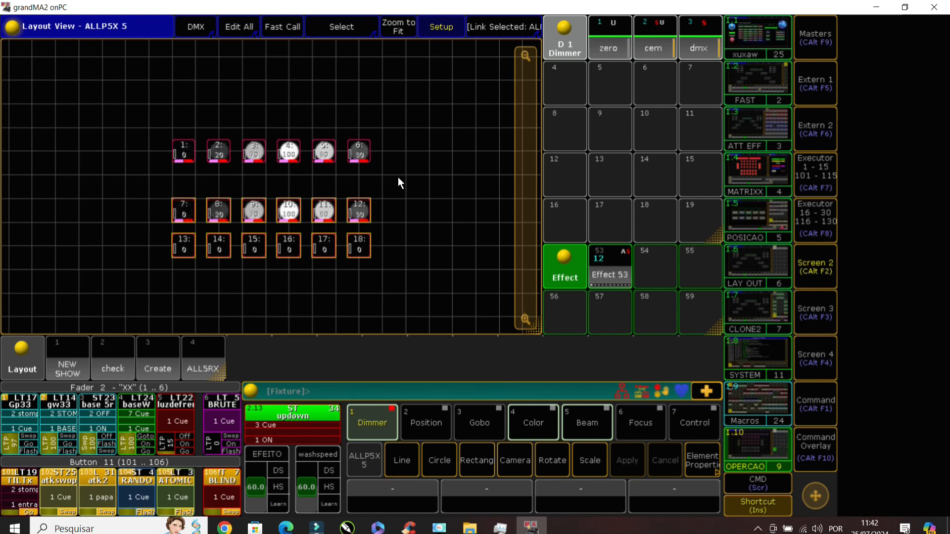
# - Clear the programmer and start effect 53 again
pyautogui.press('c')
pyautogui.press('c')
pyautogui.moveTo(138, 186); pyautogui.dragTo(420, 278)
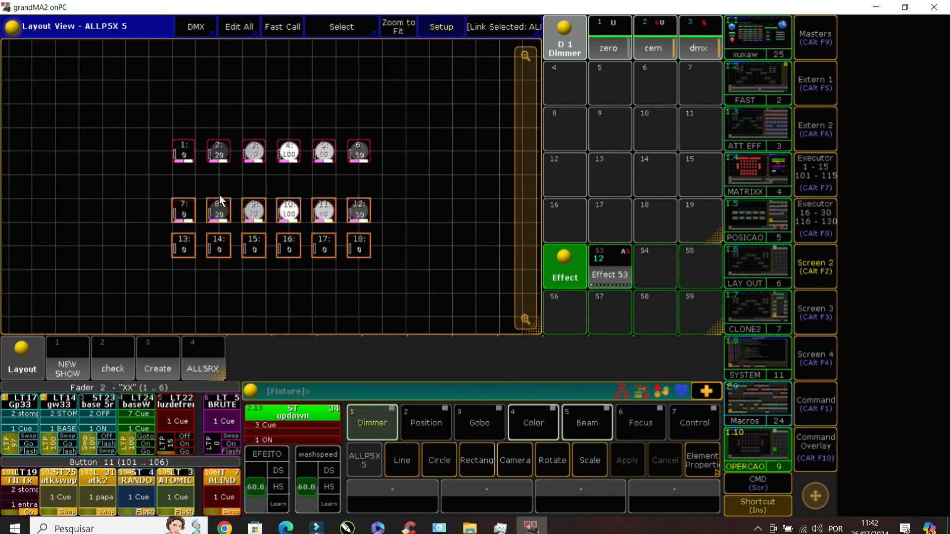
pyautogui.press('c')
pyautogui.press('c')
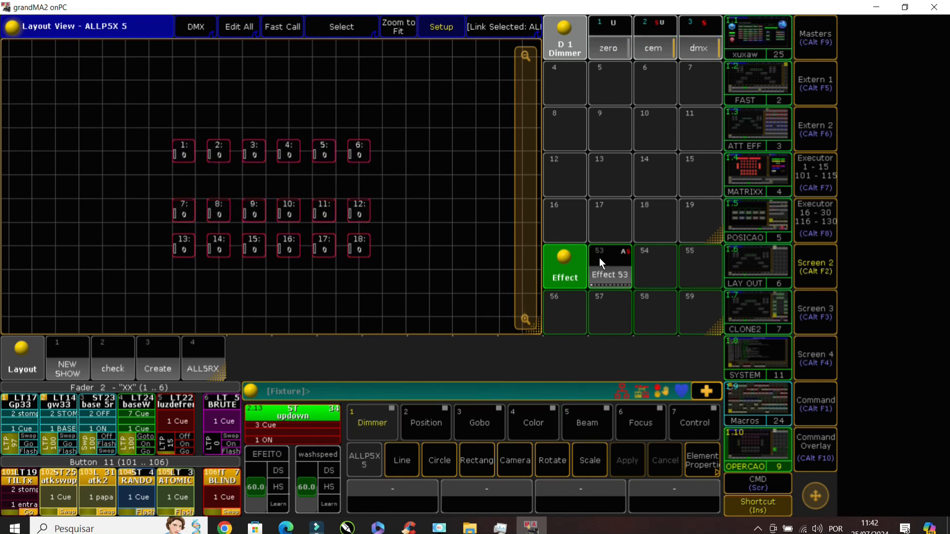
pyautogui.click(627, 262)
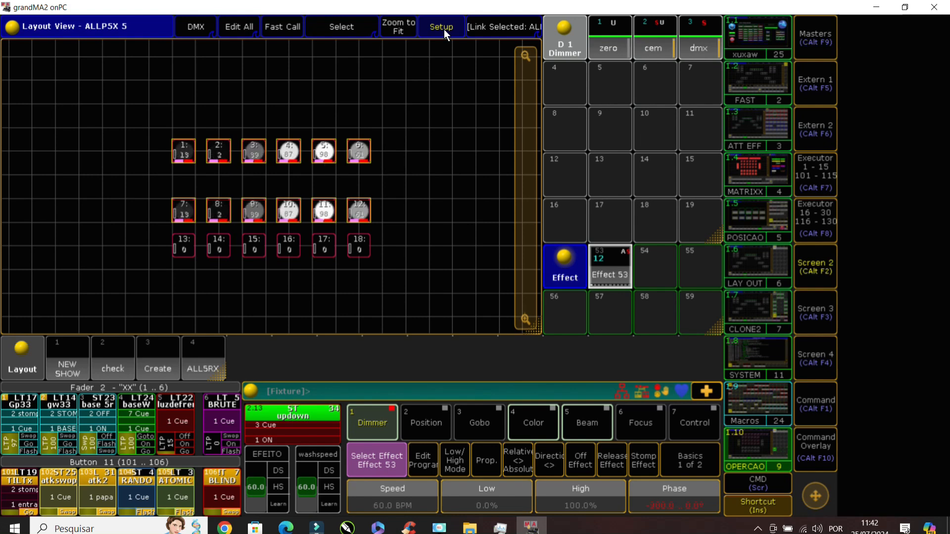
# - Move fixtures 1 to 6 to the layout's upper left and align fixtures 7 to 12 above fixtures 13 to 18
pyautogui.moveTo(381, 150)
pyautogui.mouseDown()
pyautogui.moveTo(351, 128)
pyautogui.moveTo(240, 126)
pyautogui.moveTo(382, 132)
pyautogui.mouseUp()
pyautogui.moveTo(191, 109)
pyautogui.mouseDown()
pyautogui.moveTo(420, 146)
pyautogui.moveTo(261, 132)
pyautogui.moveTo(144, 144)
pyautogui.moveTo(202, 99)
pyautogui.mouseUp()
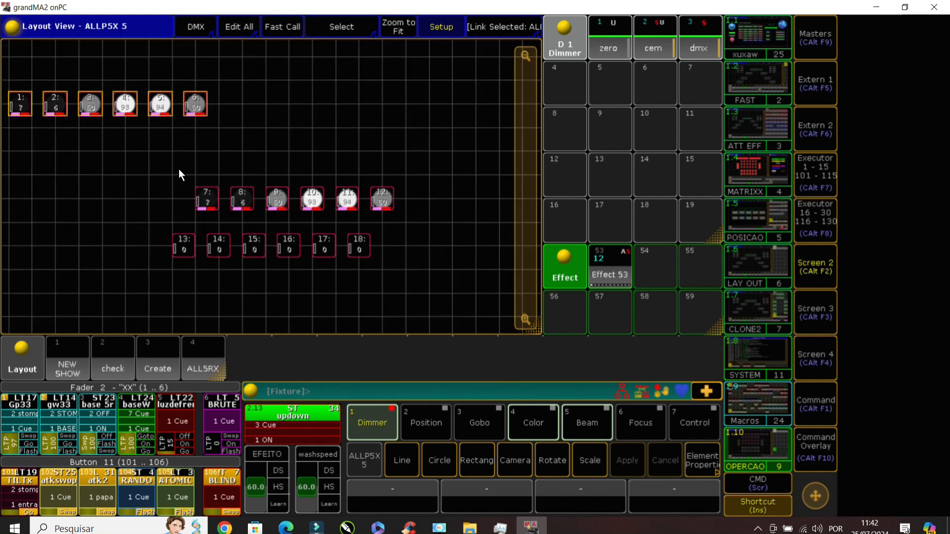
pyautogui.moveTo(163, 167); pyautogui.dragTo(369, 198)
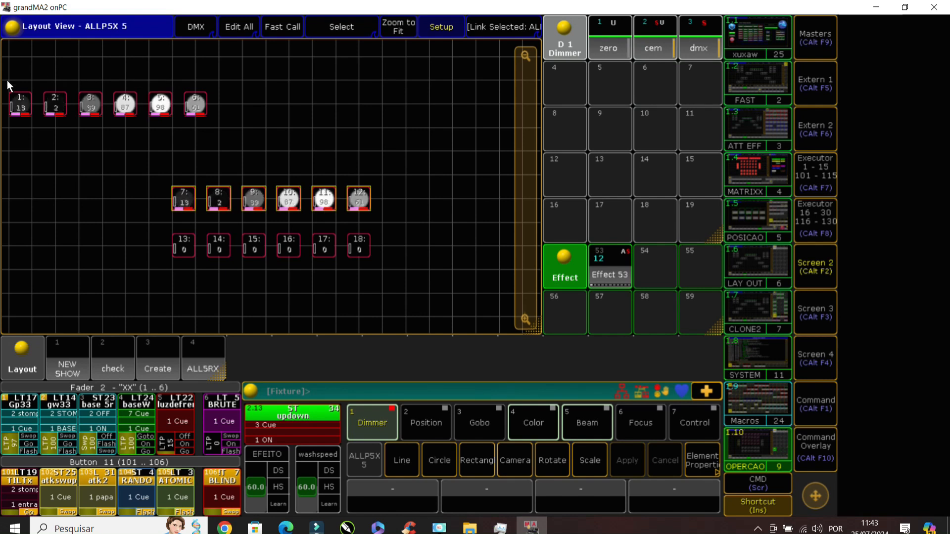
# - Place fixtures 1 to 6 over fixtures 7 to 12 in the layout, then move them far away to the left
pyautogui.moveTo(8, 79); pyautogui.dragTo(173, 134)
pyautogui.moveTo(196, 105); pyautogui.dragTo(357, 181)
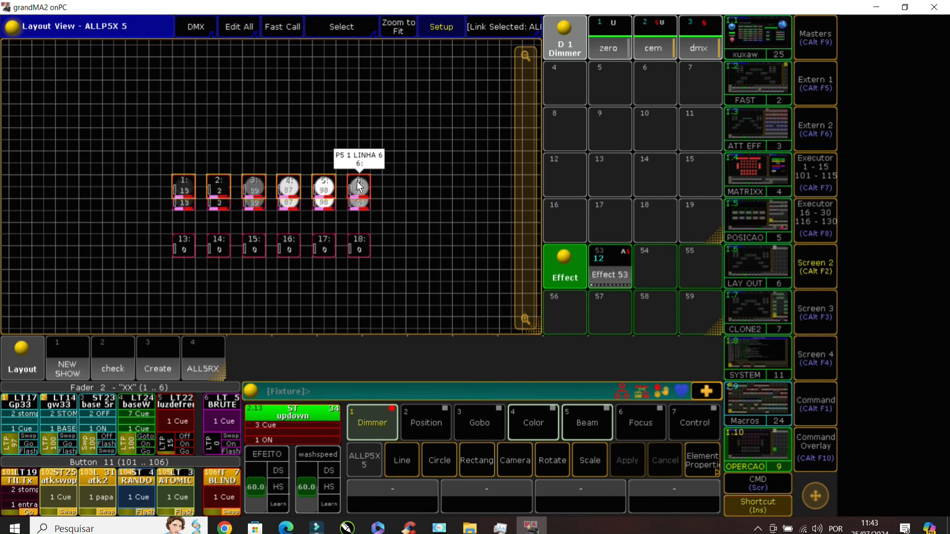
pyautogui.moveTo(357, 181); pyautogui.dragTo(3, 150)
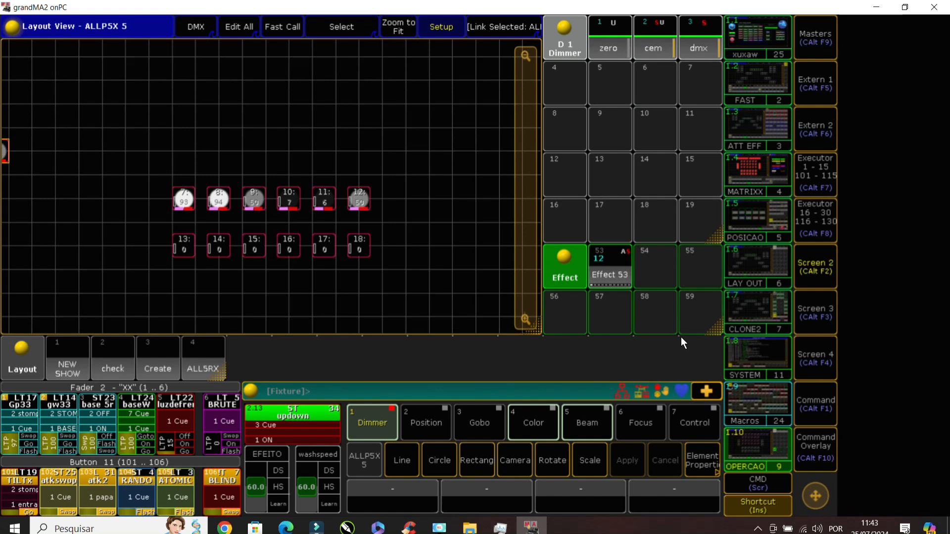
# - Remove the individual settings from effect 53, then start the effect again
pyautogui.click(618, 279)
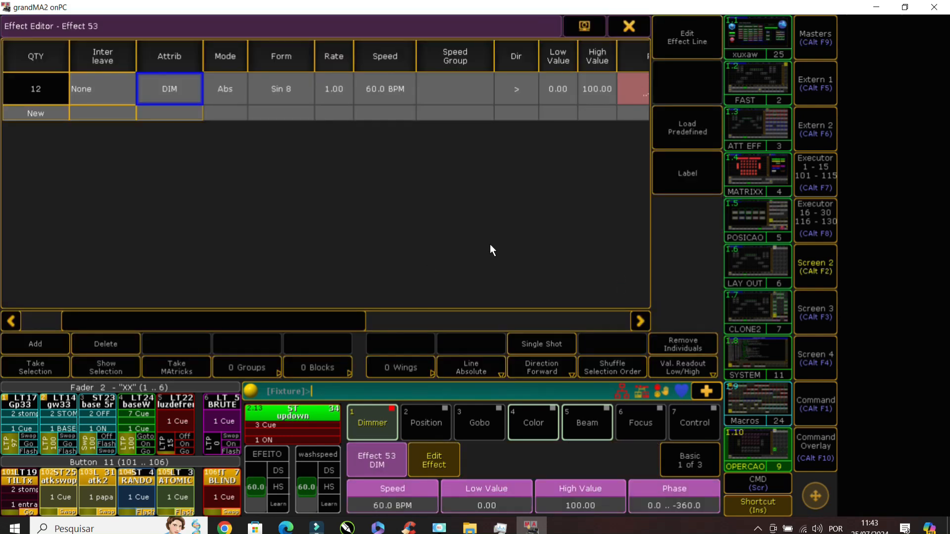
pyautogui.click(676, 342)
pyautogui.click(258, 293)
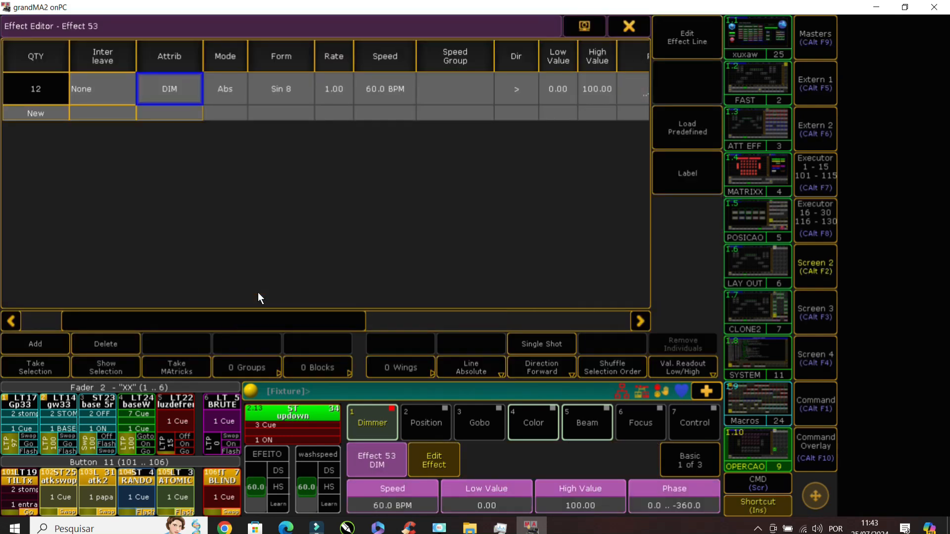
pyautogui.click(629, 27)
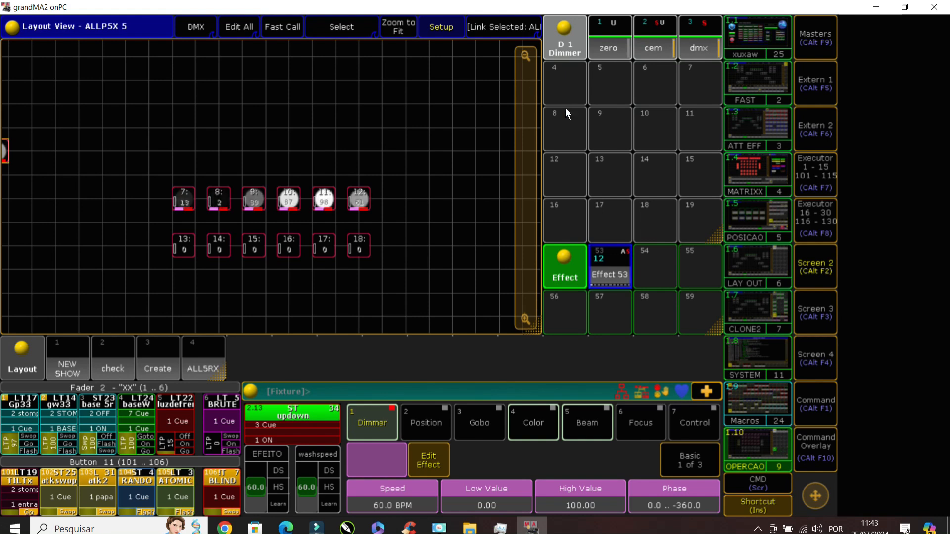
pyautogui.click(621, 264)
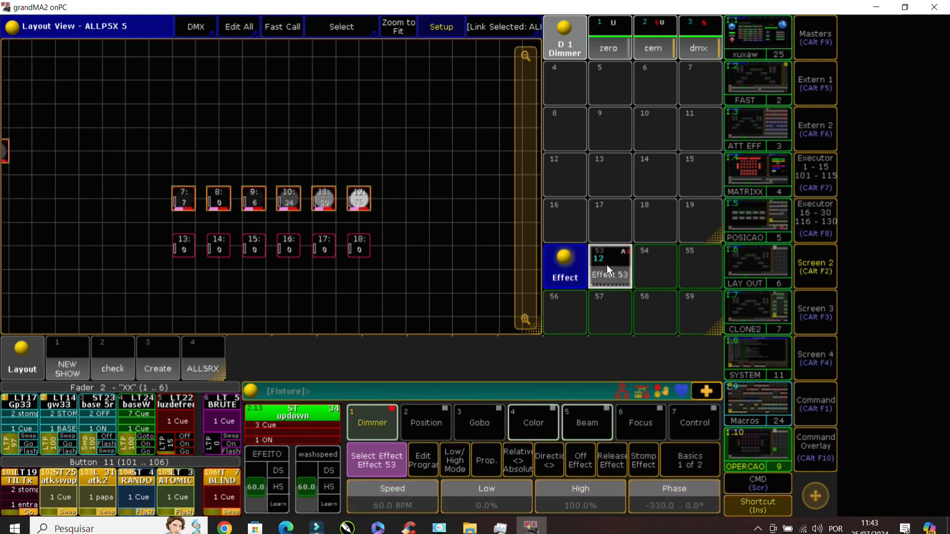
# - Move fixtures 1 to 6 from the far left to a row directly above fixtures 7 to 12
pyautogui.click(4, 152)
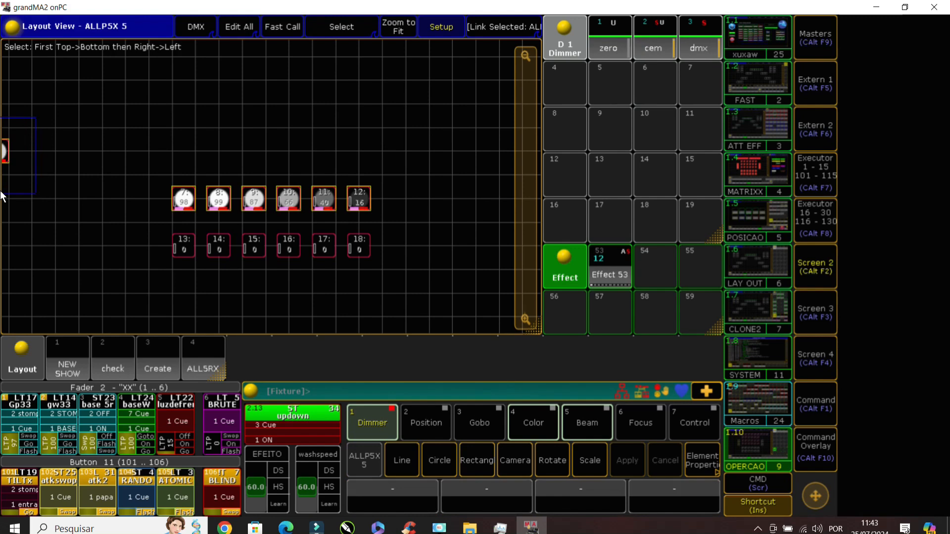
pyautogui.click(3, 156)
pyautogui.scroll(-3, 90, 180)
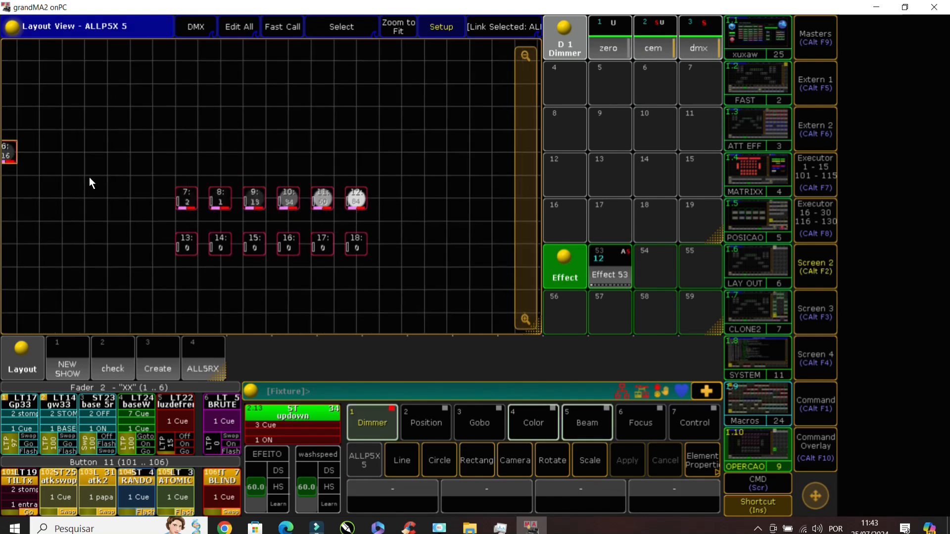
pyautogui.scroll(4, 89, 177)
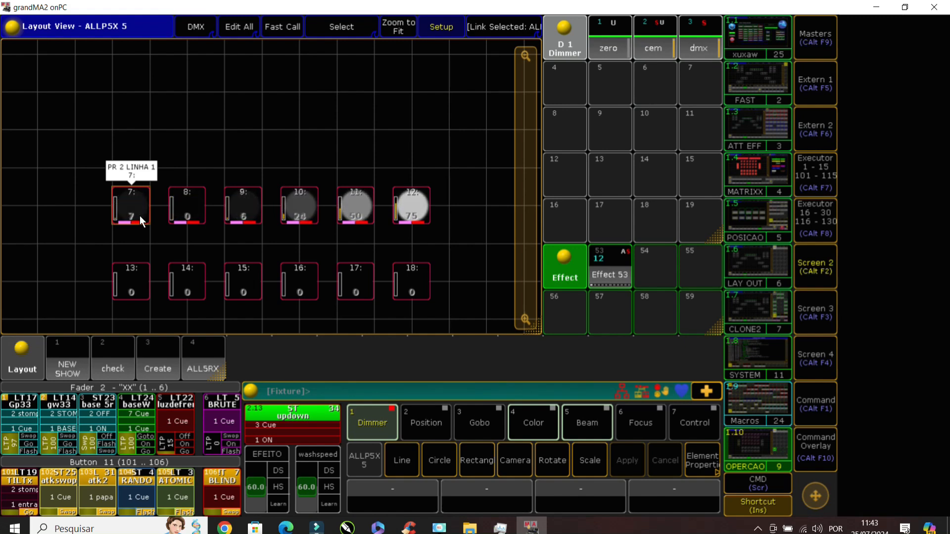
pyautogui.scroll(-8, 140, 215)
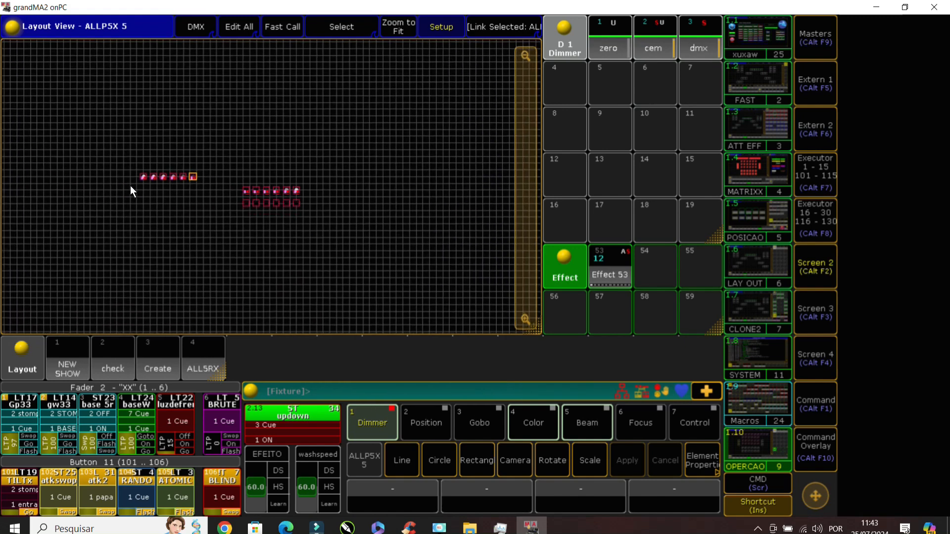
pyautogui.scroll(2, 132, 186)
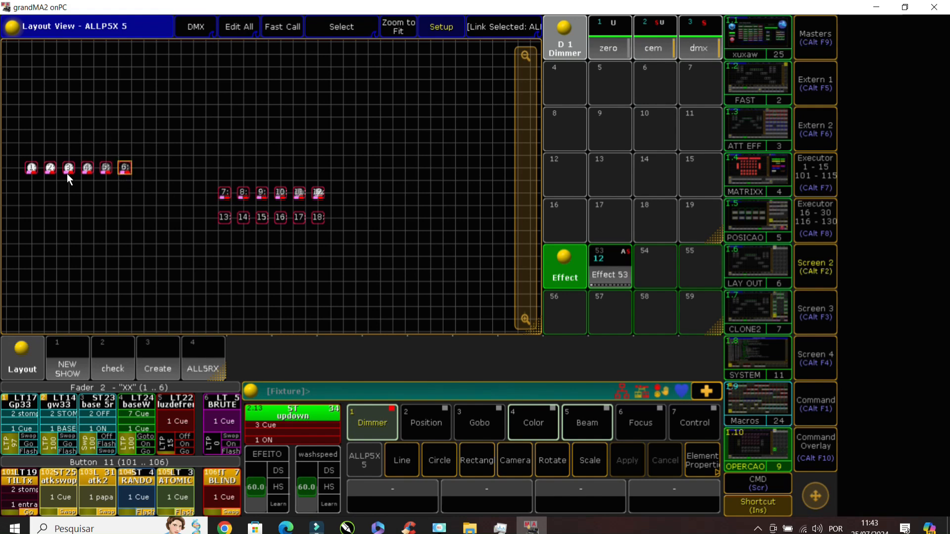
pyautogui.moveTo(130, 166); pyautogui.dragTo(322, 173)
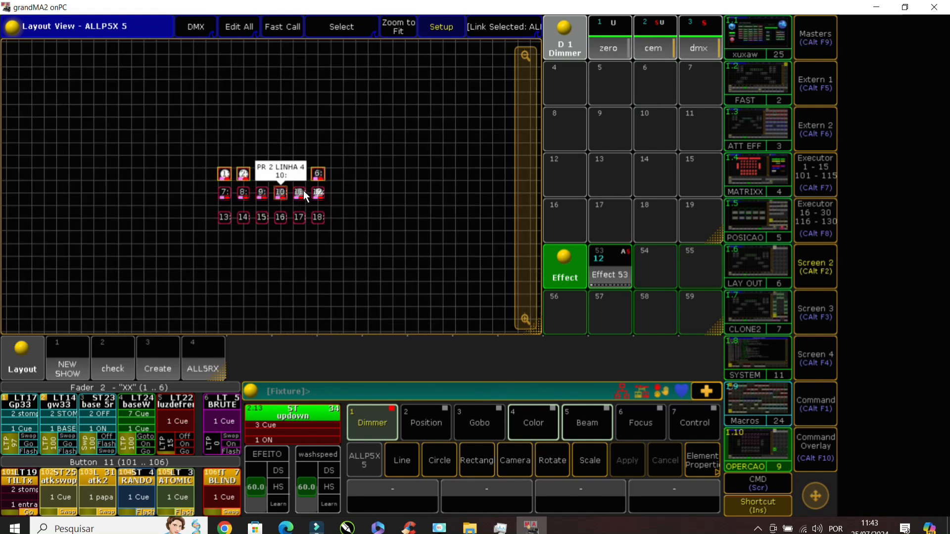
# - Set the speed of effect 53 to 6 BPM
pyautogui.click(612, 261)
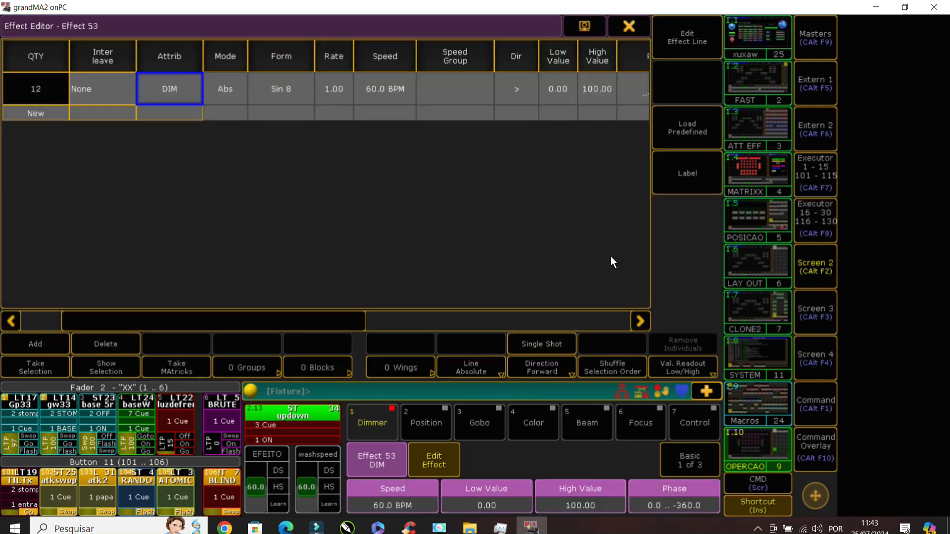
pyautogui.doubleClick(387, 99)
pyautogui.click(237, 222)
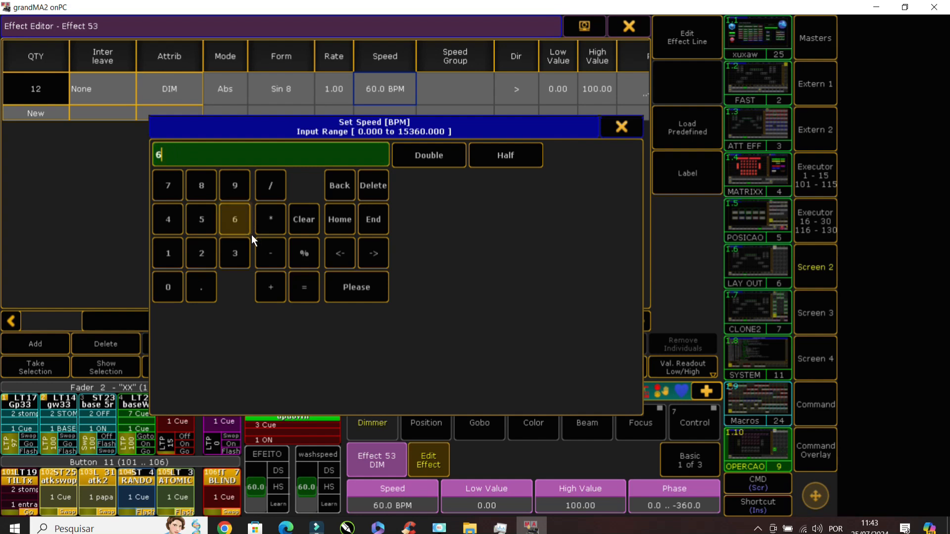
pyautogui.click(352, 284)
pyautogui.click(627, 30)
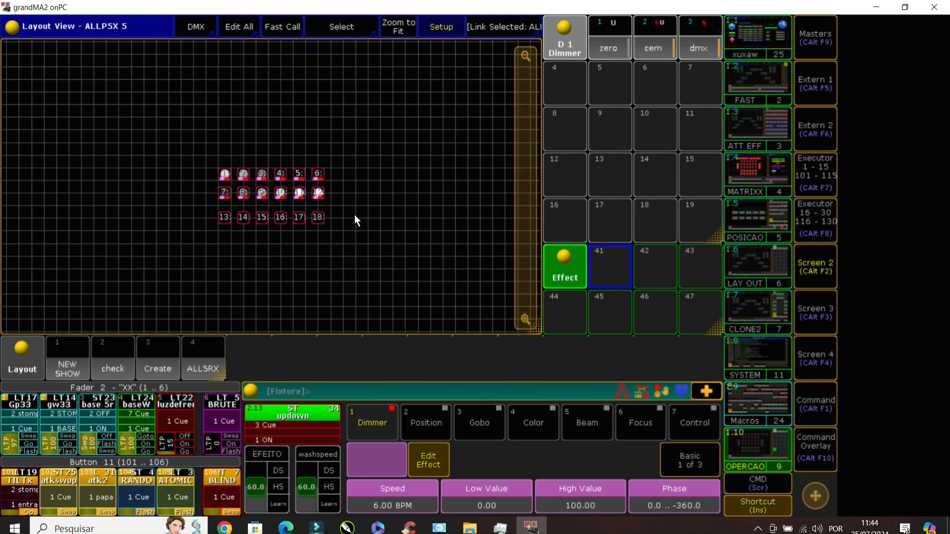
# - Place fixtures 1 to 6 in the same row as fixtures 7 to 12, immediately before fixture 7
pyautogui.scroll(3, 354, 215)
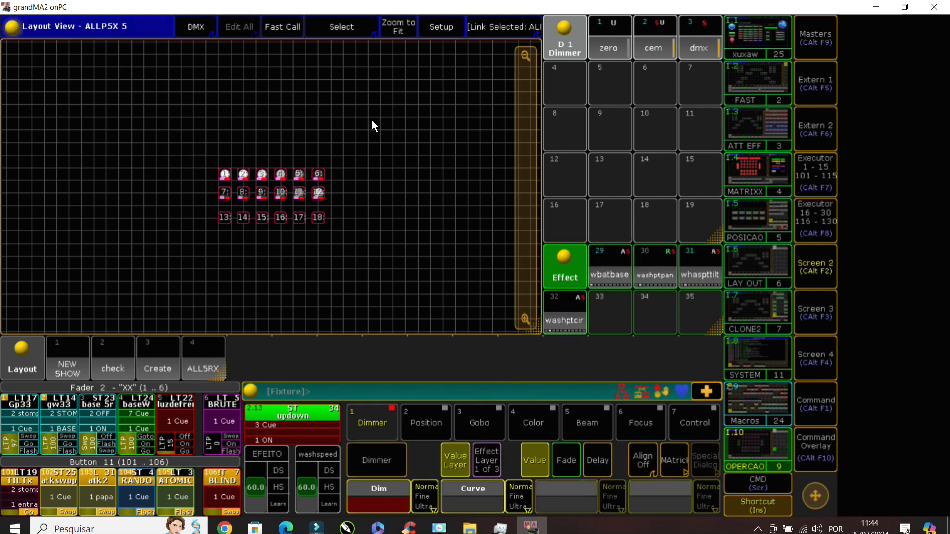
pyautogui.scroll(4, 372, 120)
pyautogui.moveTo(130, 134)
pyautogui.mouseDown()
pyautogui.moveTo(406, 174)
pyautogui.moveTo(318, 163)
pyautogui.moveTo(155, 188)
pyautogui.moveTo(148, 199)
pyautogui.mouseUp()
pyautogui.click(162, 167)
pyautogui.click(431, 30)
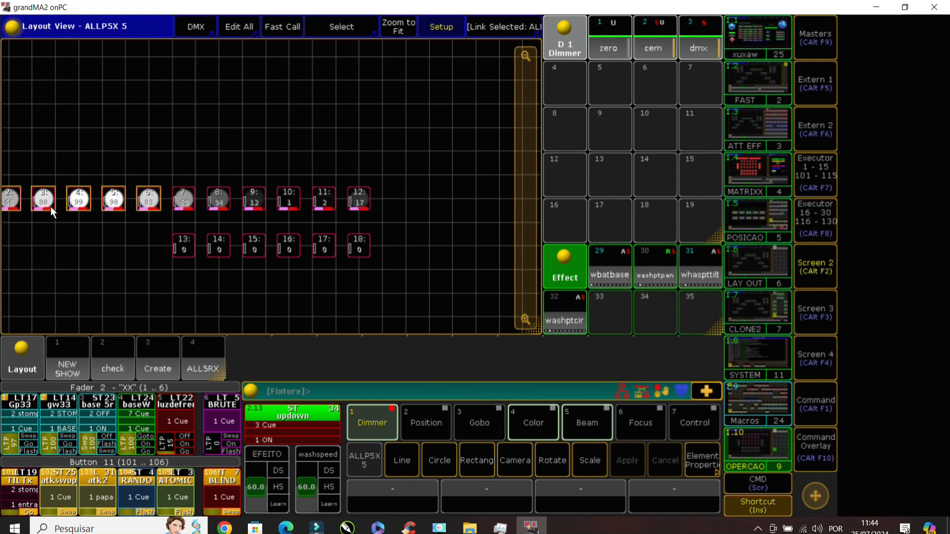
pyautogui.scroll(-2, 58, 208)
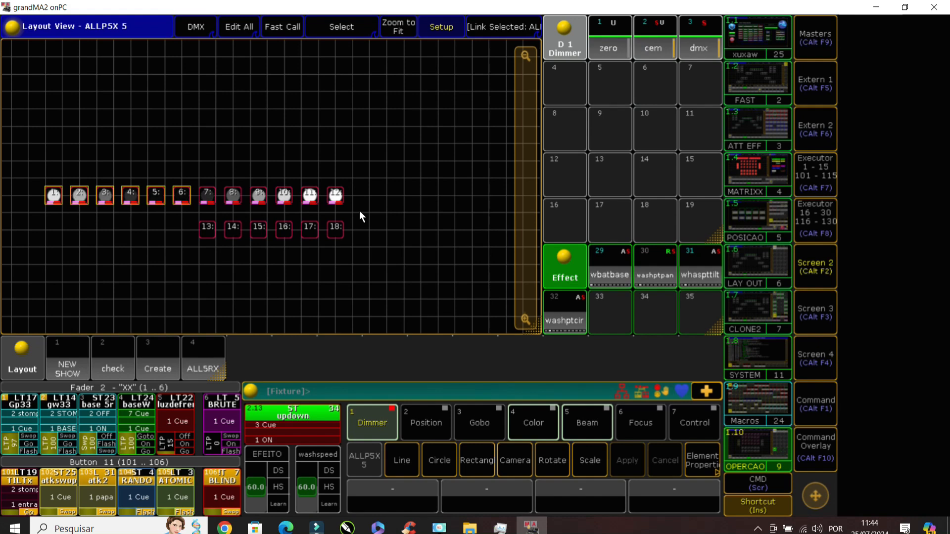
# - Change the form of effect 53 to Chase 5
pyautogui.click(607, 272)
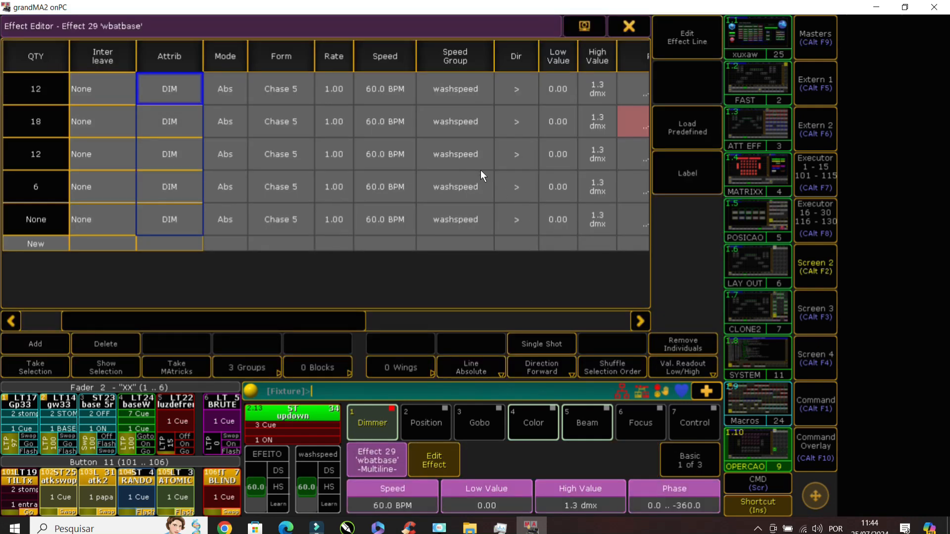
pyautogui.click(629, 26)
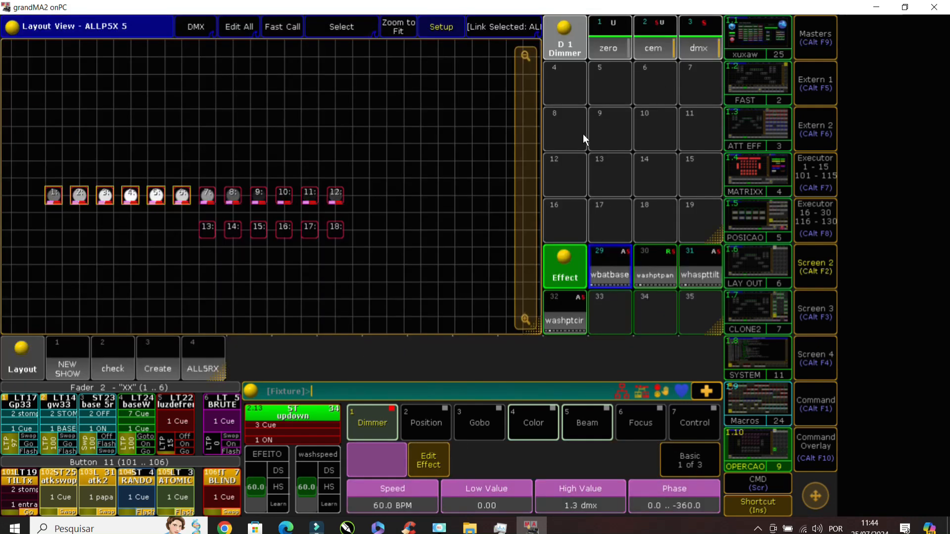
pyautogui.click(613, 297)
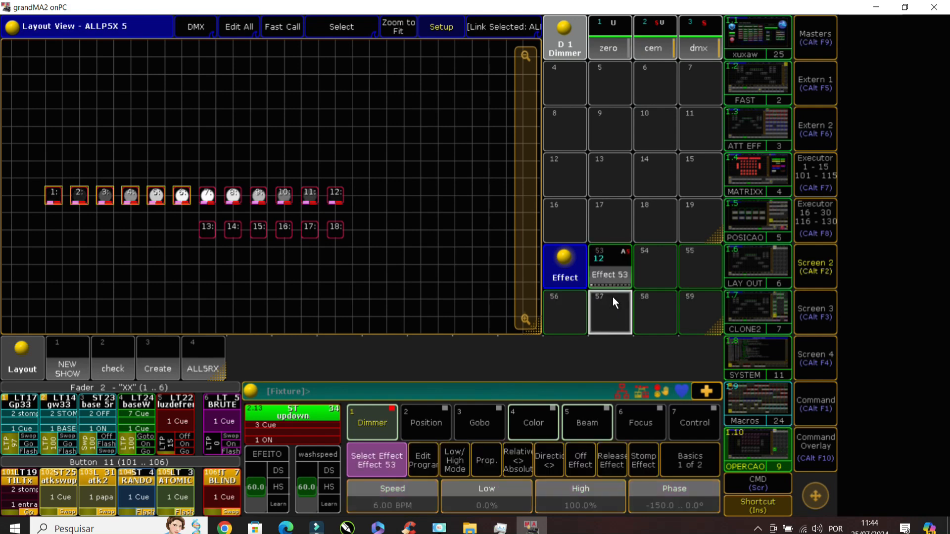
pyautogui.click(610, 274)
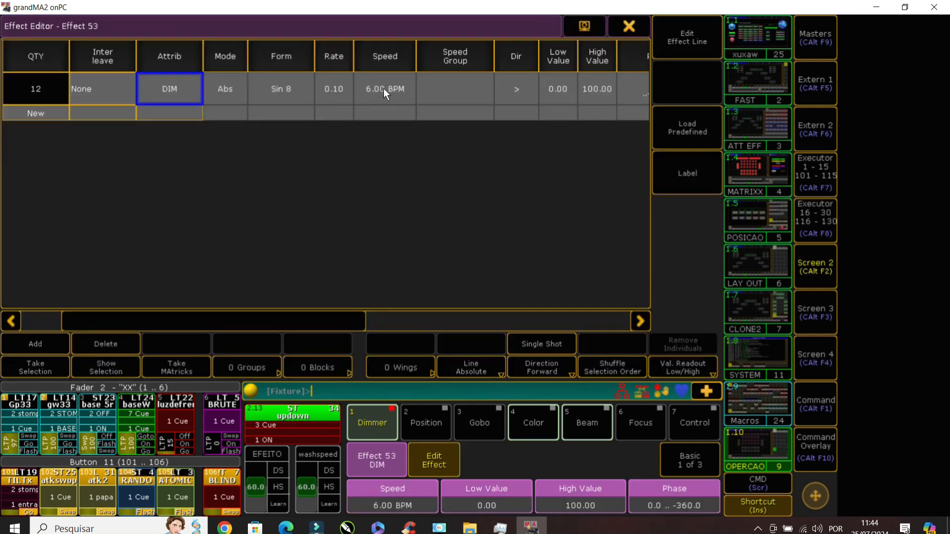
pyautogui.click(293, 89)
pyautogui.click(459, 199)
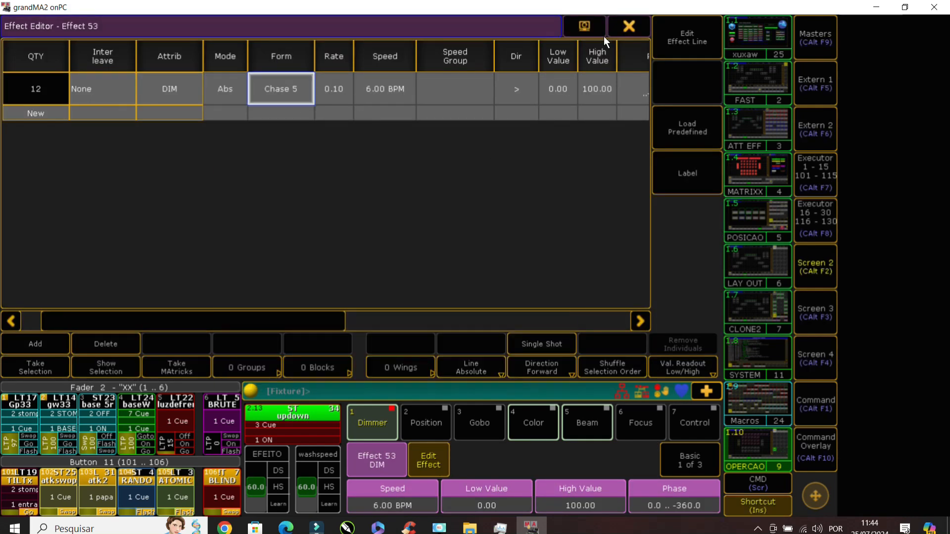
pyautogui.click(615, 32)
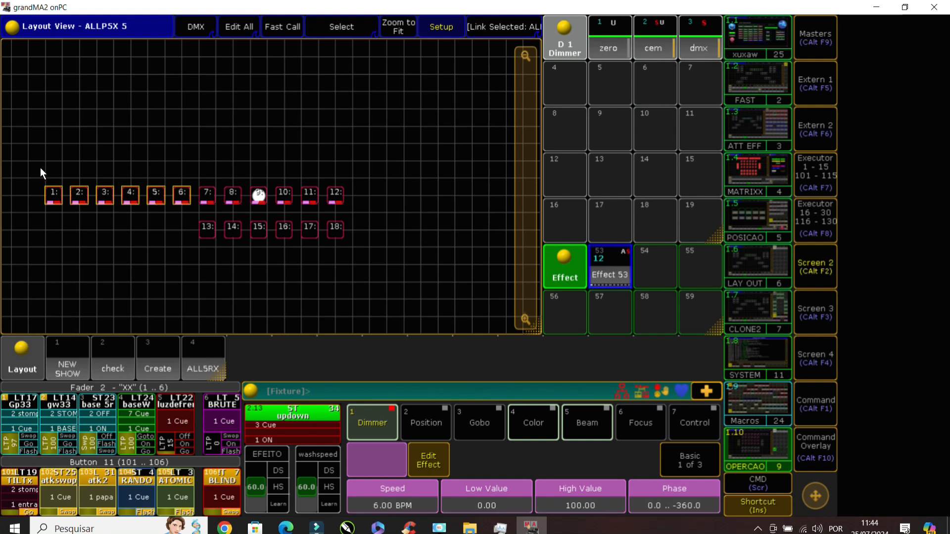
# - Move fixtures 1 to 6 far out to the left, then line them up directly above fixtures 7 to 12
pyautogui.moveTo(40, 168); pyautogui.dragTo(193, 221)
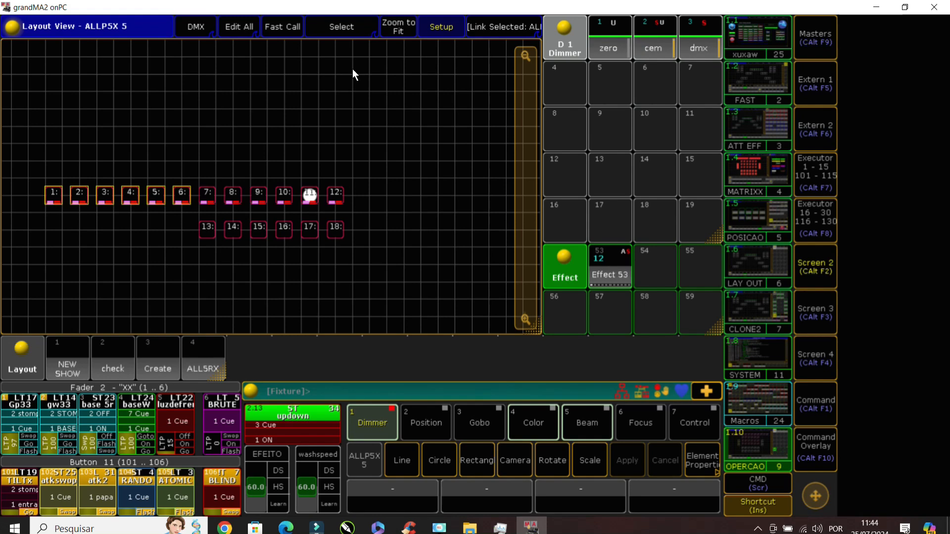
pyautogui.click(443, 27)
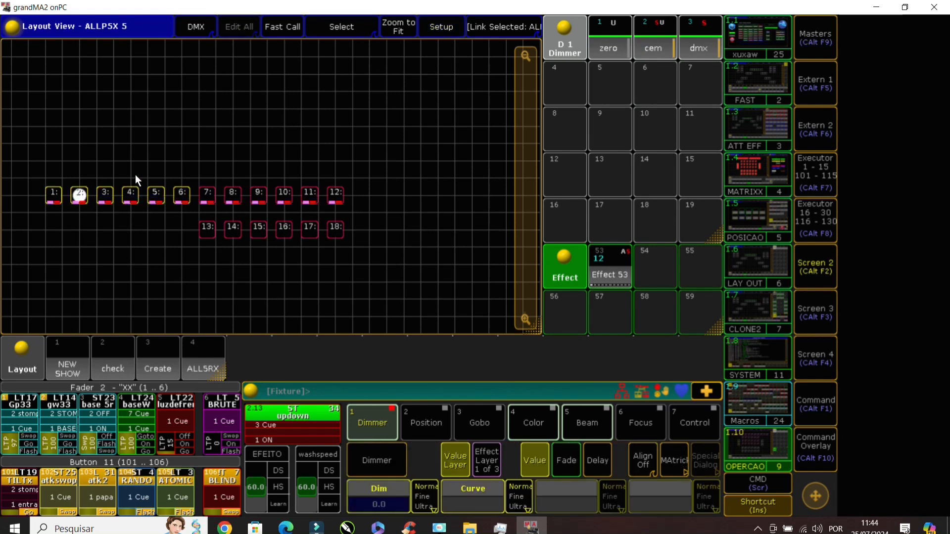
pyautogui.click(444, 27)
pyautogui.moveTo(183, 200); pyautogui.dragTo(1, 236)
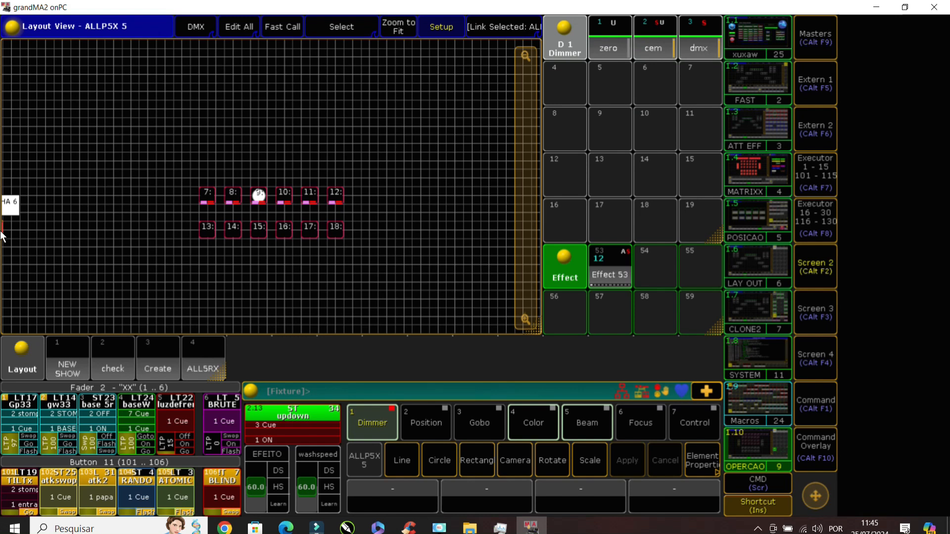
pyautogui.moveTo(1, 232); pyautogui.dragTo(337, 171)
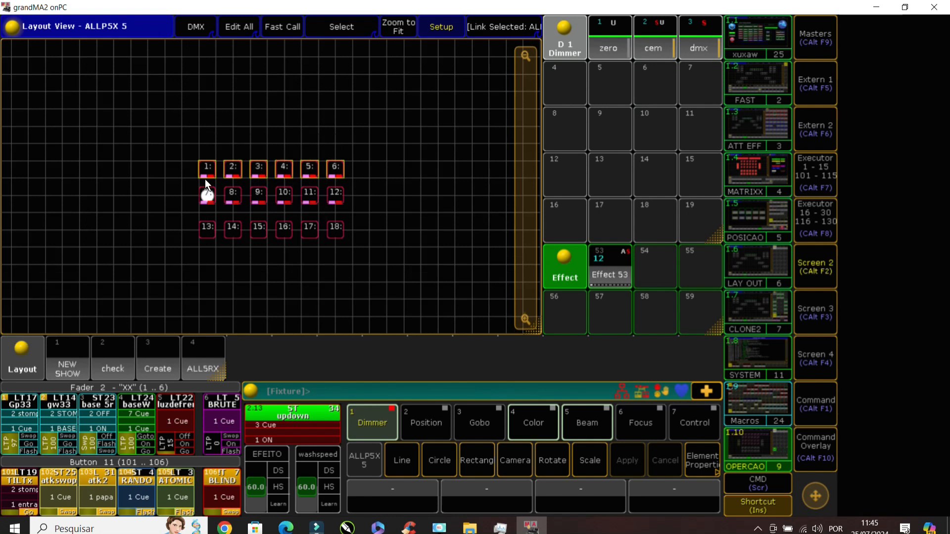
# - Clear the programmer and make fixtures 7 to 12 the stored selection of effect 53
pyautogui.press('c')
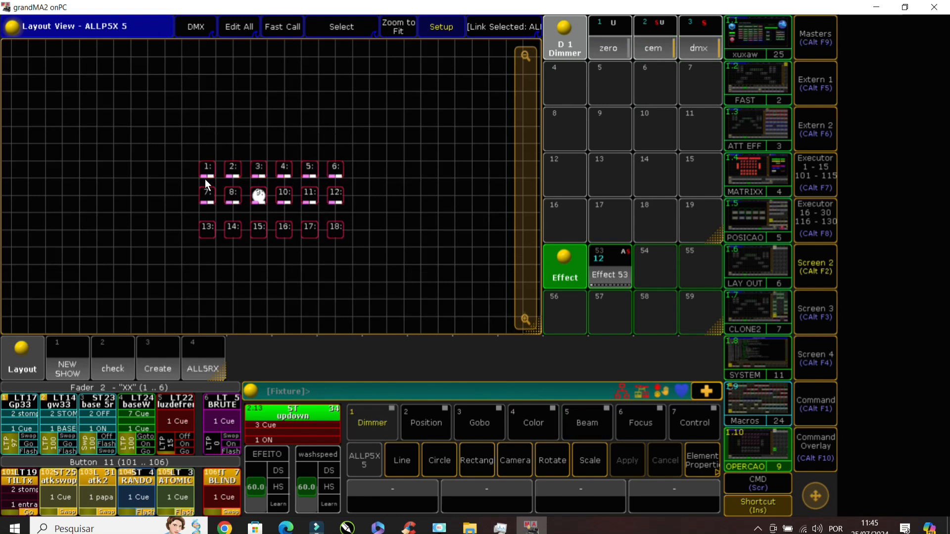
pyautogui.press('c')
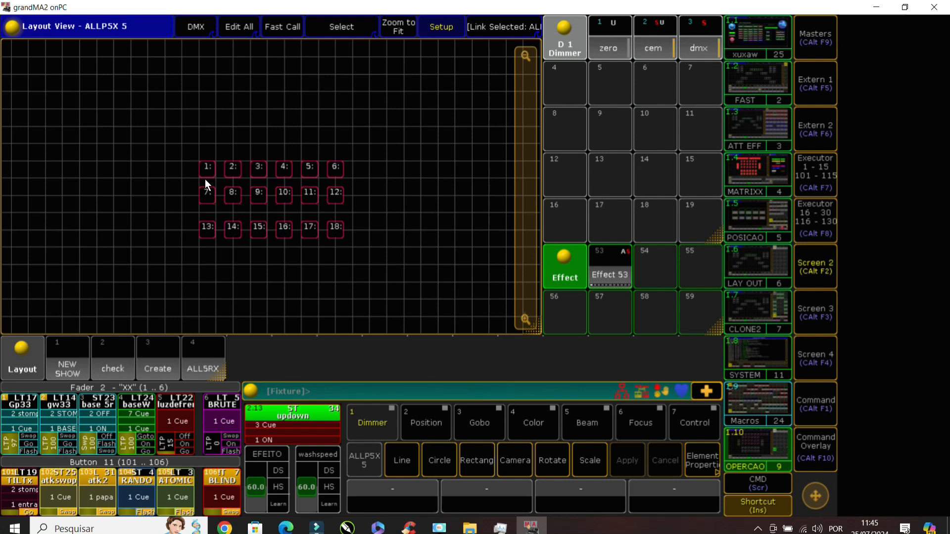
pyautogui.moveTo(180, 195); pyautogui.dragTo(366, 214)
pyautogui.rightClick(610, 265)
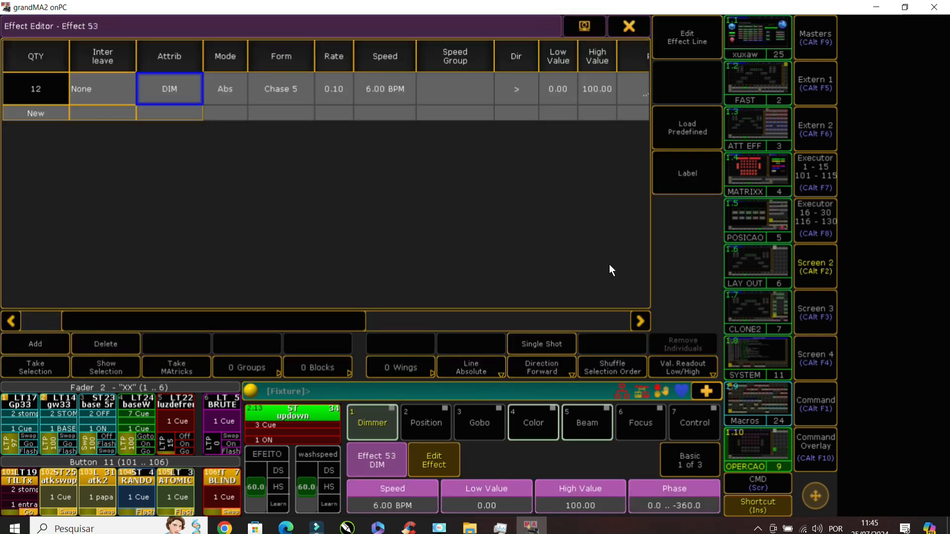
pyautogui.click(42, 95)
pyautogui.click(35, 369)
pyautogui.click(627, 26)
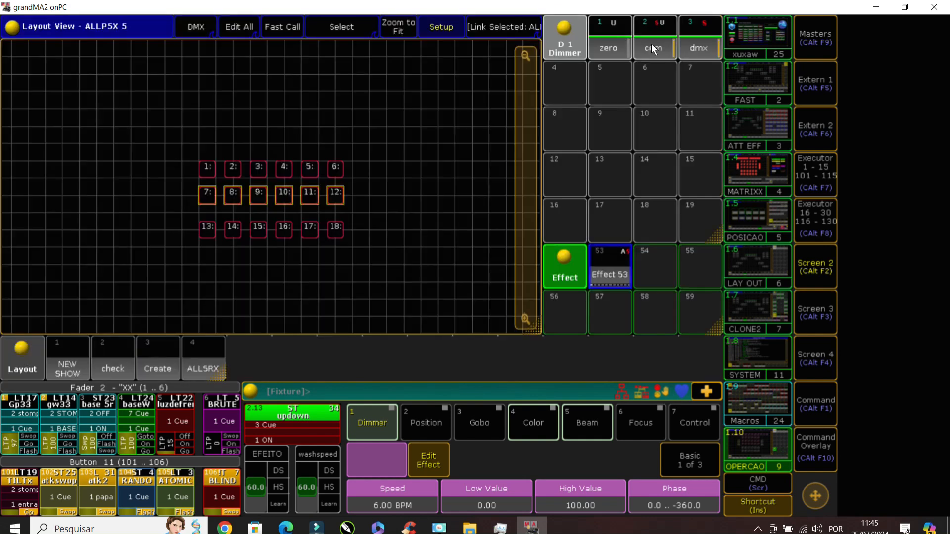
# - Start effect 53 and set its speed to 26 BPM
pyautogui.click(619, 259)
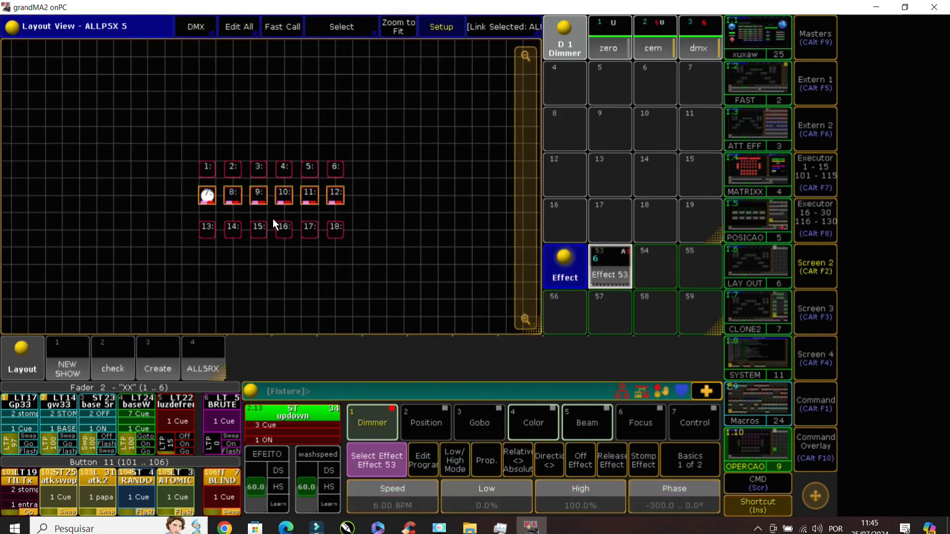
pyautogui.rightClick(615, 272)
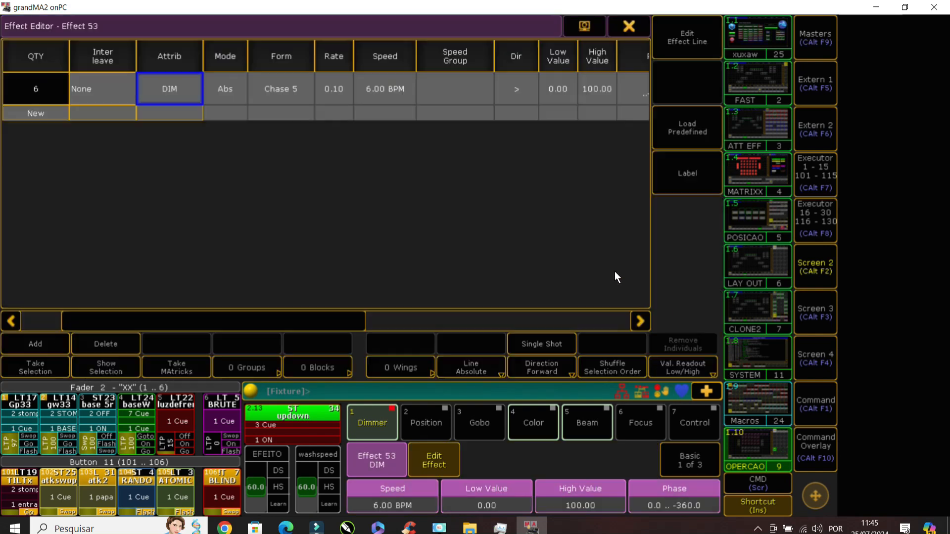
pyautogui.click(385, 90)
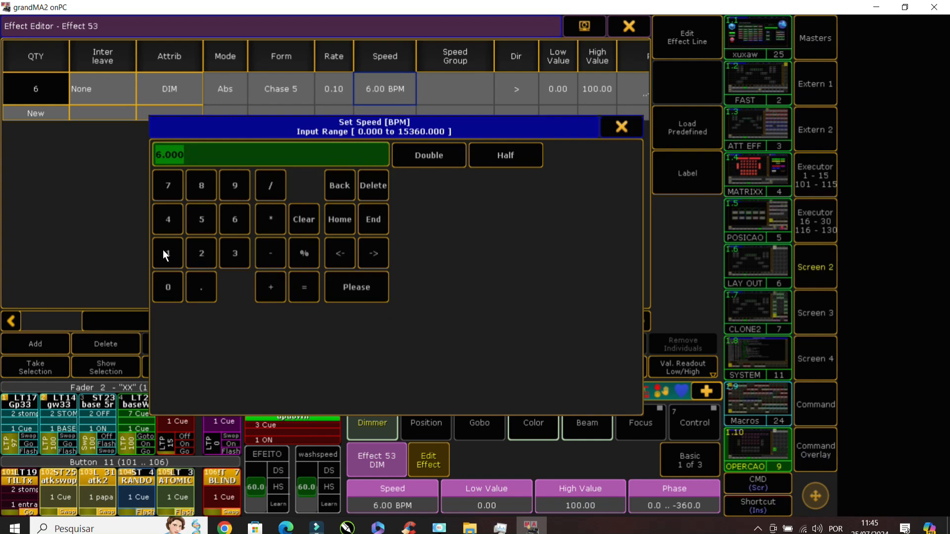
pyautogui.click(213, 241)
pyautogui.click(235, 219)
pyautogui.click(356, 287)
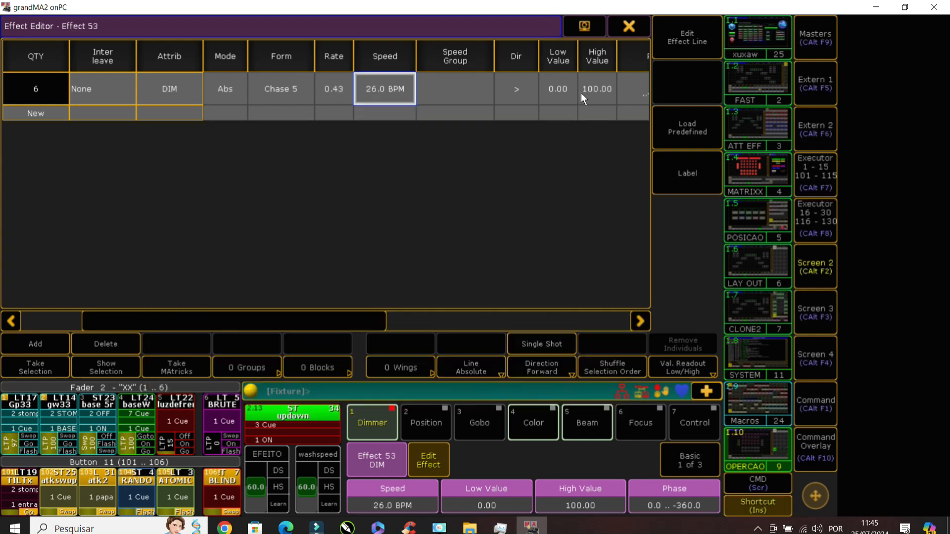
pyautogui.click(628, 26)
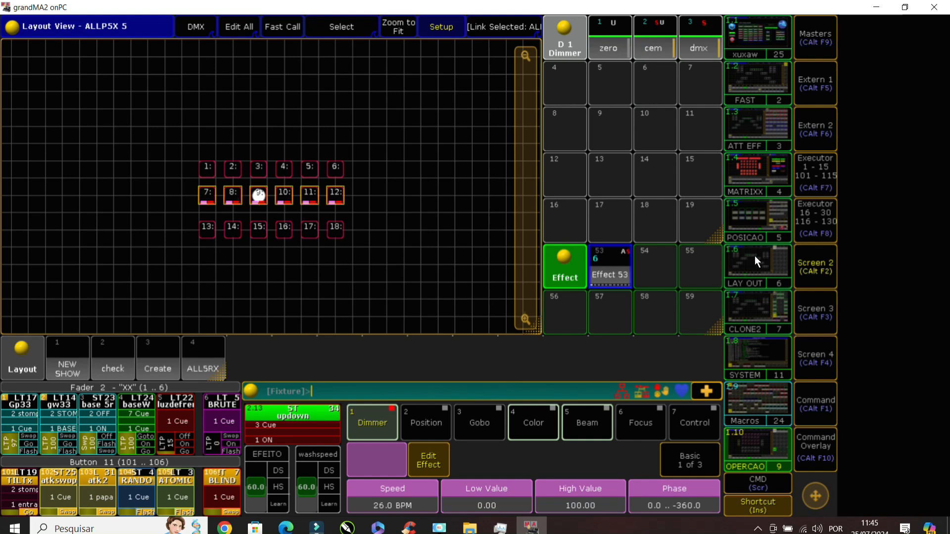
# - Clear the programmer and delete effect 53 from the effect pool
pyautogui.click(618, 275)
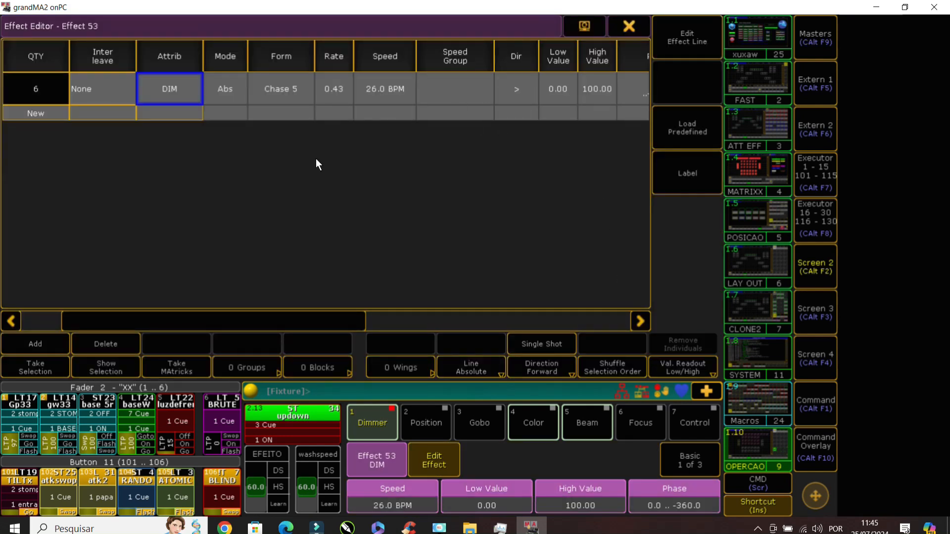
pyautogui.click(625, 30)
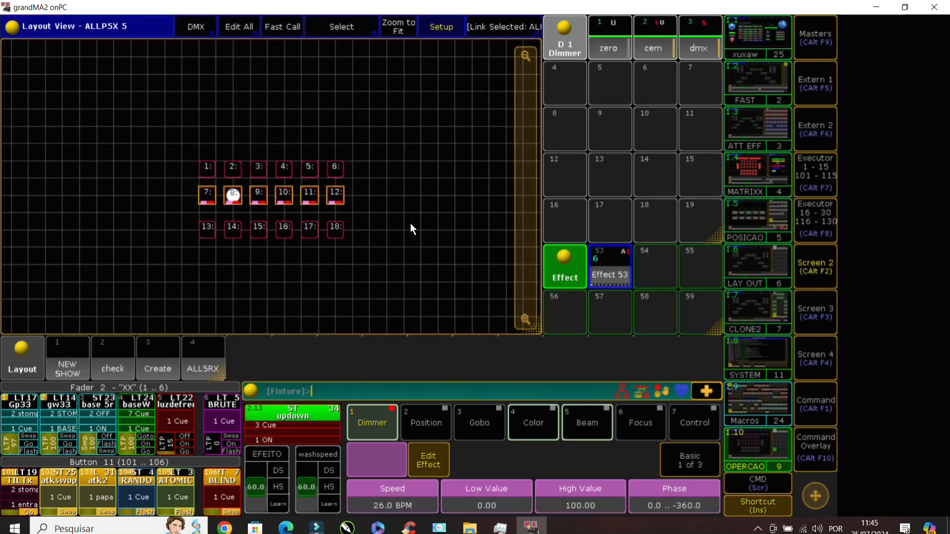
pyautogui.click(447, 34)
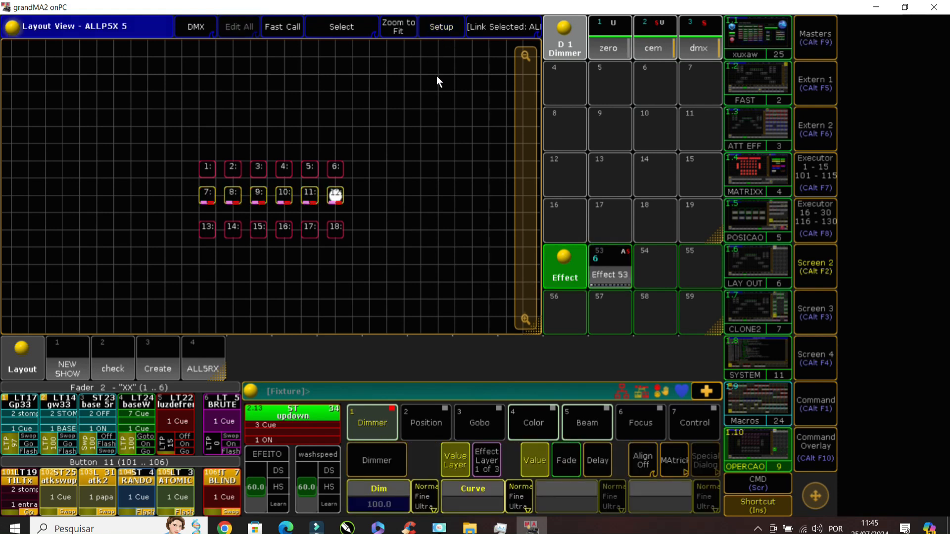
pyautogui.press('Escape')
pyautogui.press('Escape')
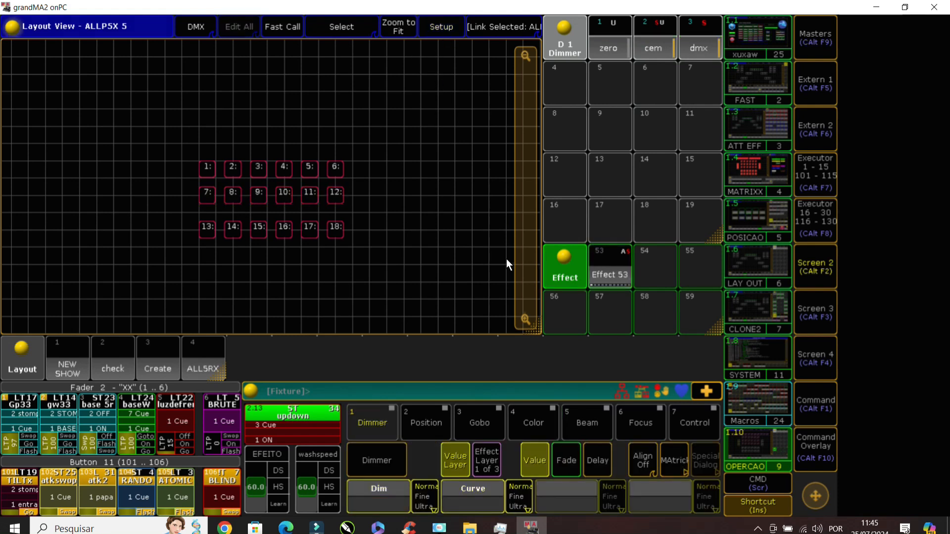
pyautogui.press('Delete')
pyautogui.click(629, 257)
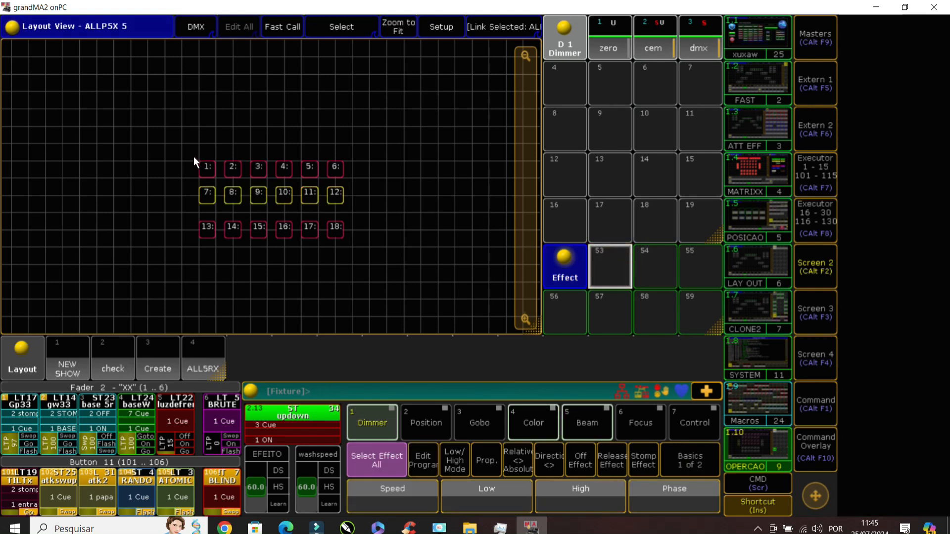
# - Create a Dim effect for fixtures 1 to 6 in effect slot 53 and start it
pyautogui.moveTo(194, 157); pyautogui.dragTo(369, 181)
pyautogui.click(475, 218)
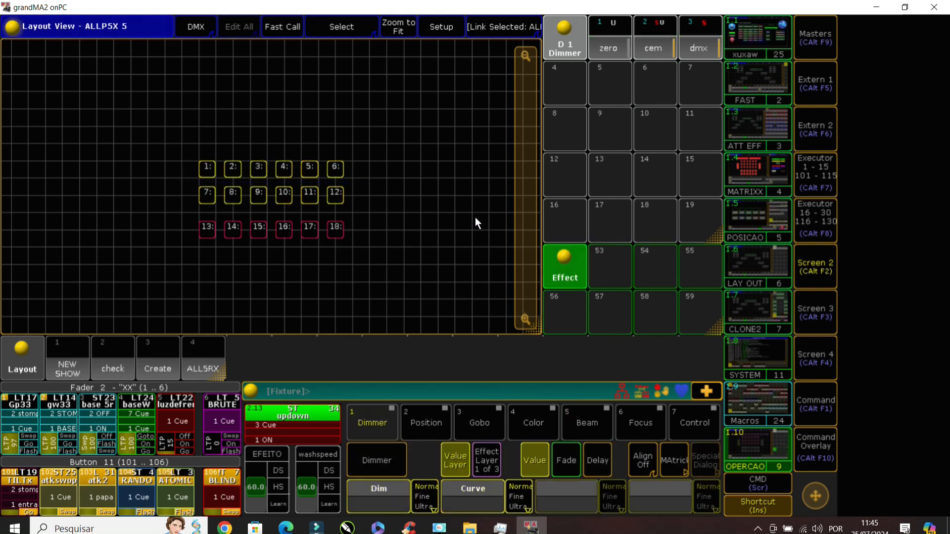
pyautogui.moveTo(170, 151); pyautogui.dragTo(363, 183)
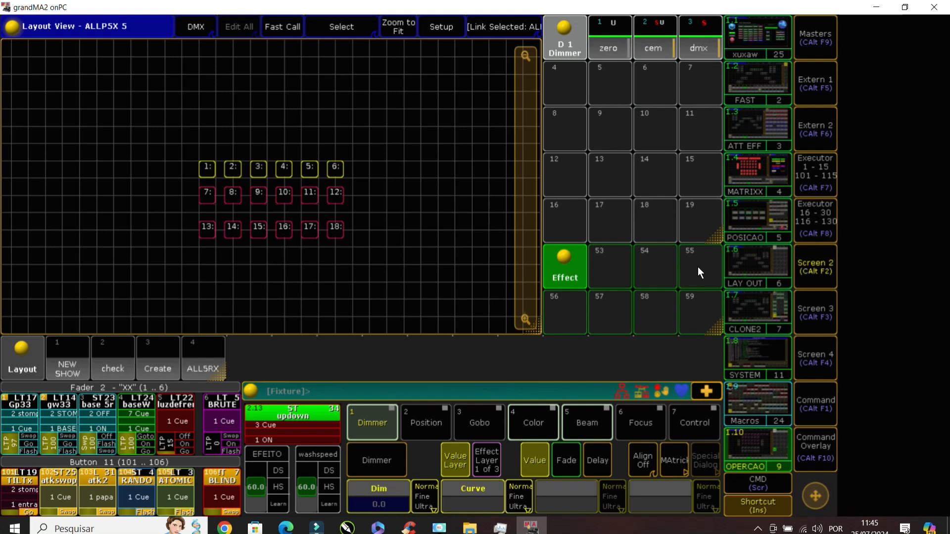
pyautogui.click(591, 263)
pyautogui.click(328, 47)
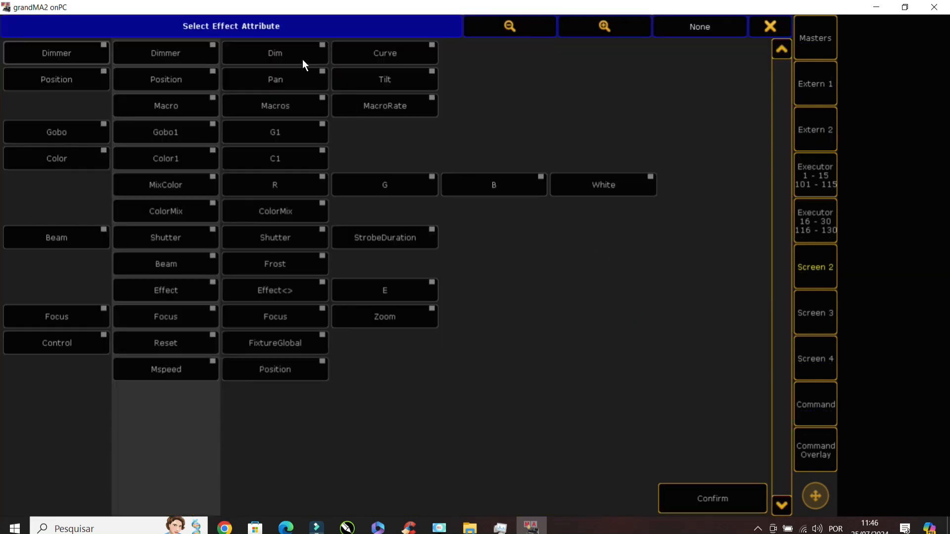
pyautogui.click(302, 60)
pyautogui.click(684, 497)
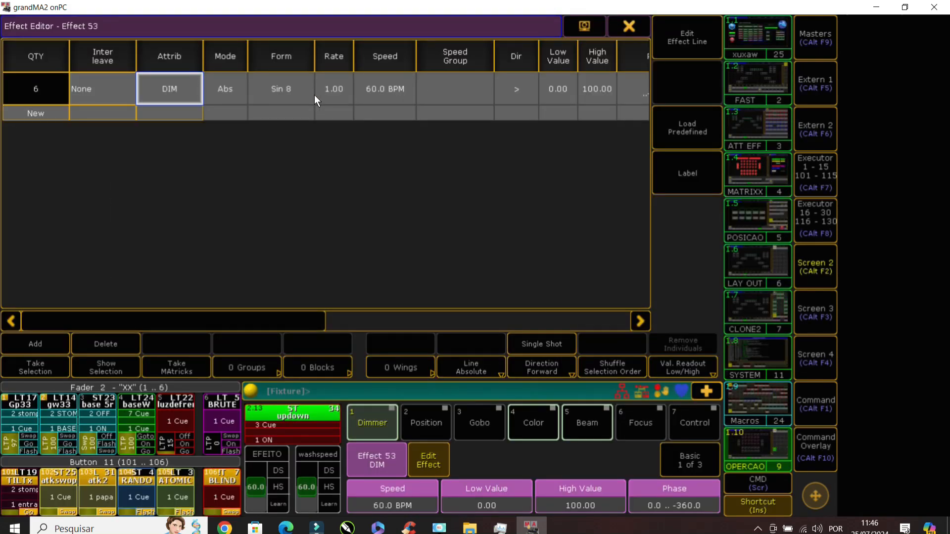
pyautogui.click(628, 25)
pyautogui.click(616, 280)
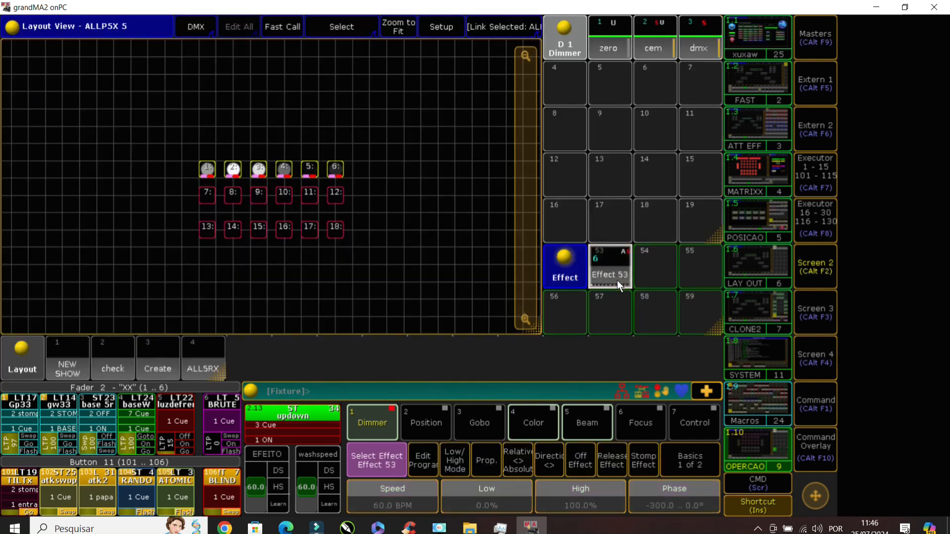
# - Issue the command Clone Fixture 1 Thru 6 At 7 Thru 12
pyautogui.press('c')
pyautogui.press('c')
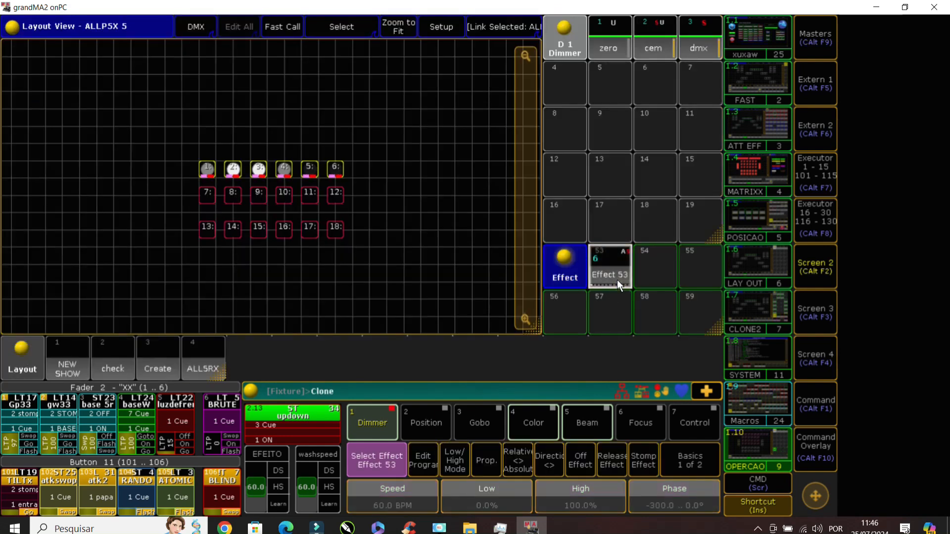
pyautogui.press('f')
pyautogui.press('1')
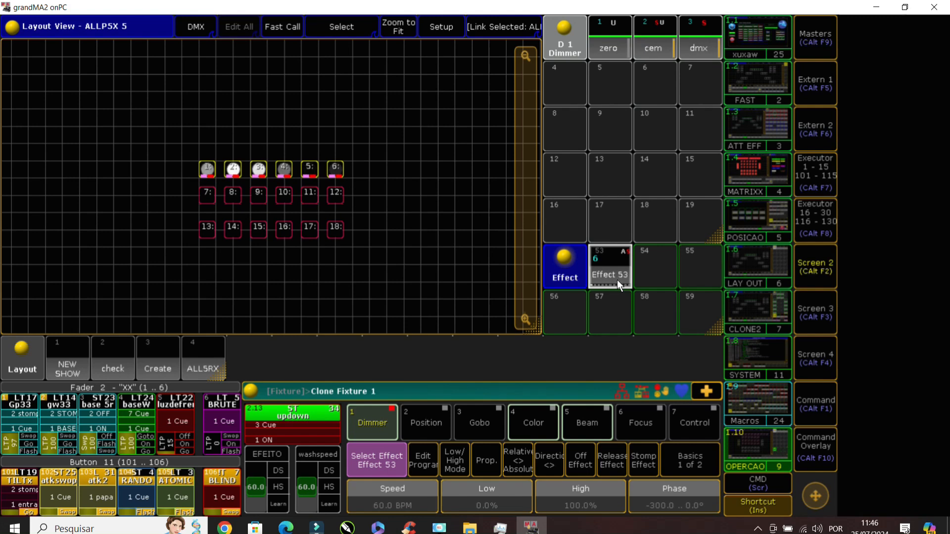
pyautogui.press('t')
pyautogui.press('6')
pyautogui.press('a')
pyautogui.press('7')
pyautogui.press('t')
pyautogui.press('1')
pyautogui.press('2')
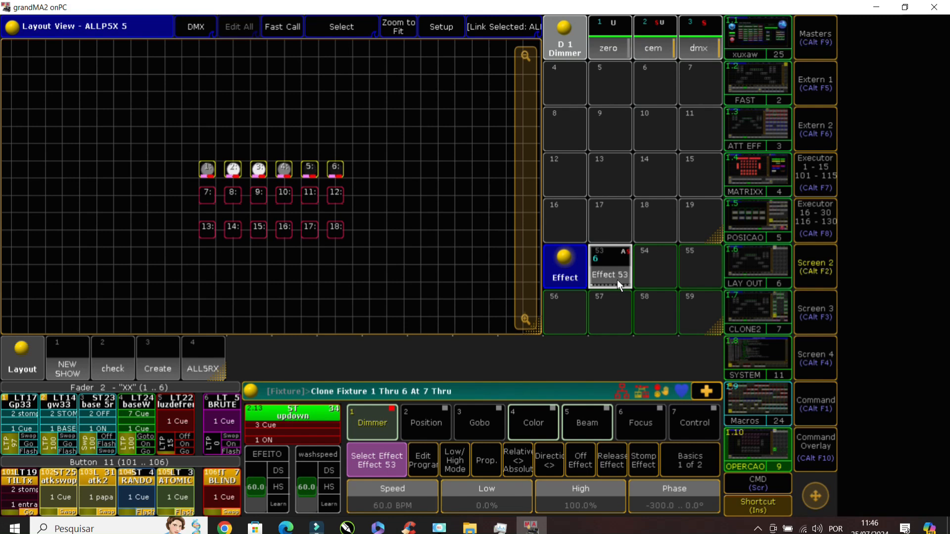
pyautogui.press('Return')
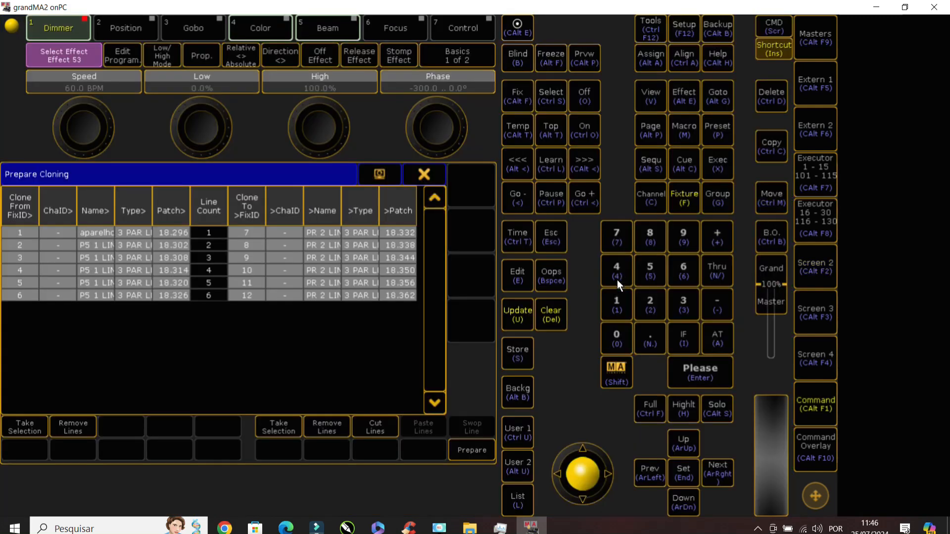
# - Adjust the sequence, group and layout scope of the prepared cloning, then carry out the clone and close the cloning window
pyautogui.click(465, 453)
pyautogui.click(70, 300)
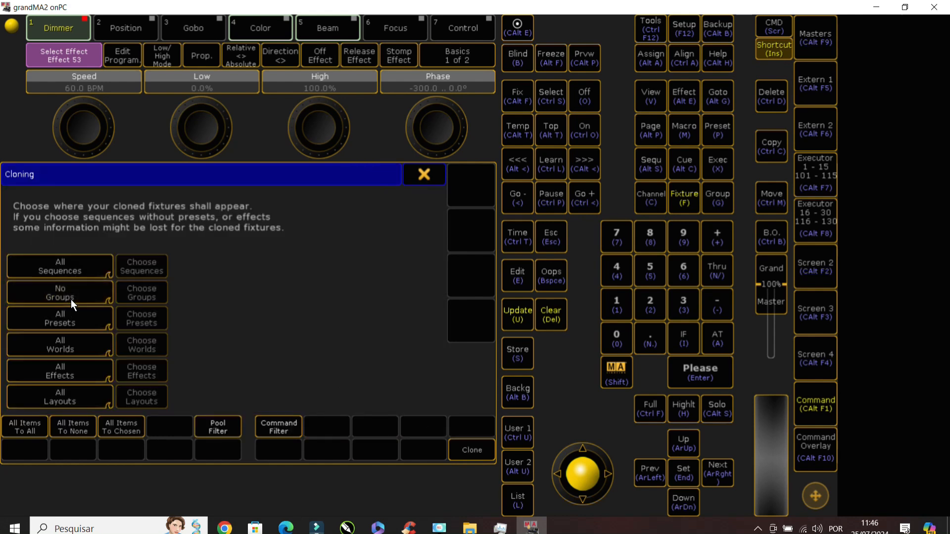
pyautogui.click(81, 271)
pyautogui.click(81, 271)
pyautogui.click(82, 272)
pyautogui.click(84, 401)
pyautogui.click(76, 296)
pyautogui.click(472, 450)
pyautogui.click(297, 340)
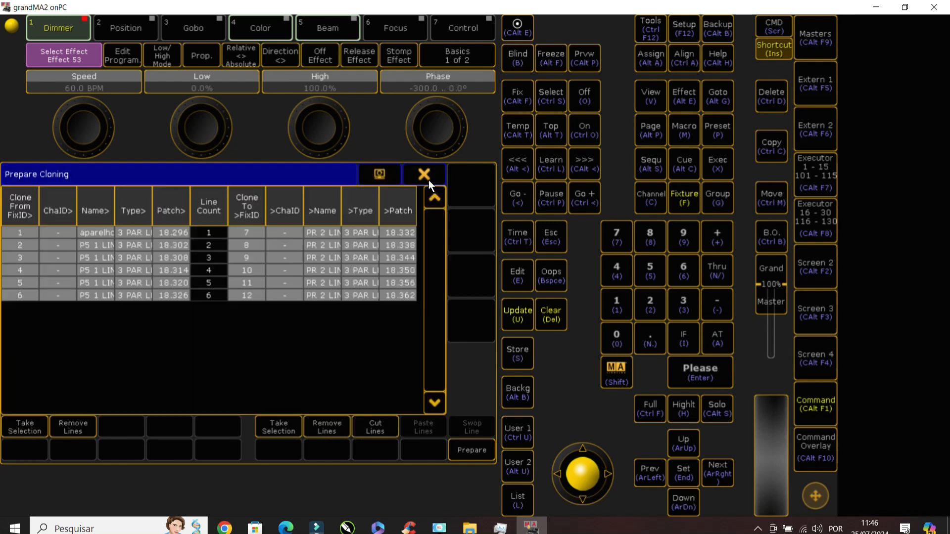
pyautogui.click(431, 175)
# - Run effect 53 and examine its dimmer line in the effect editor
pyautogui.click(607, 275)
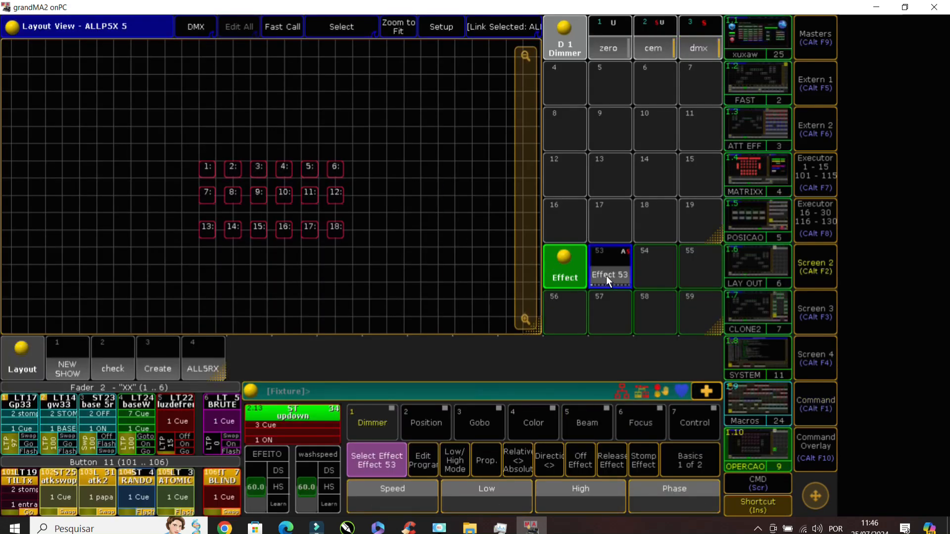
pyautogui.click(606, 275)
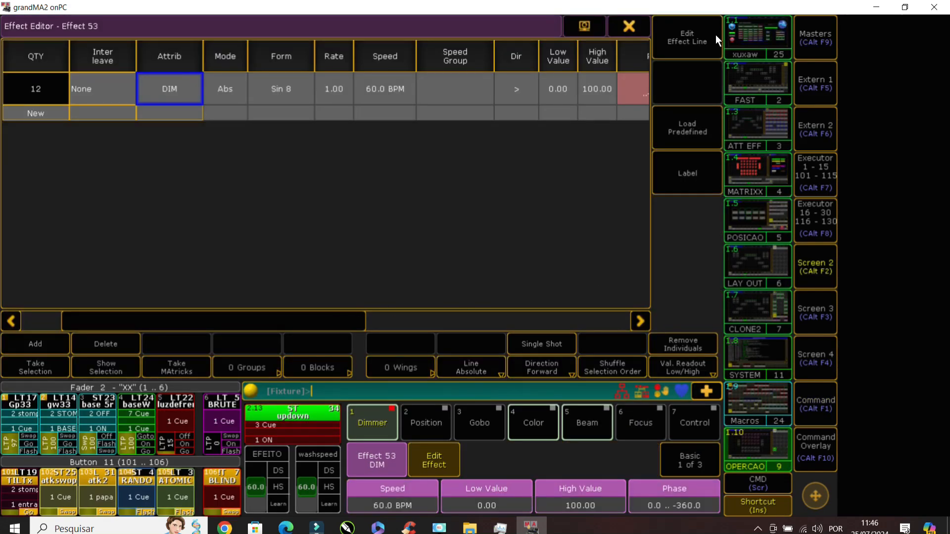
pyautogui.click(632, 30)
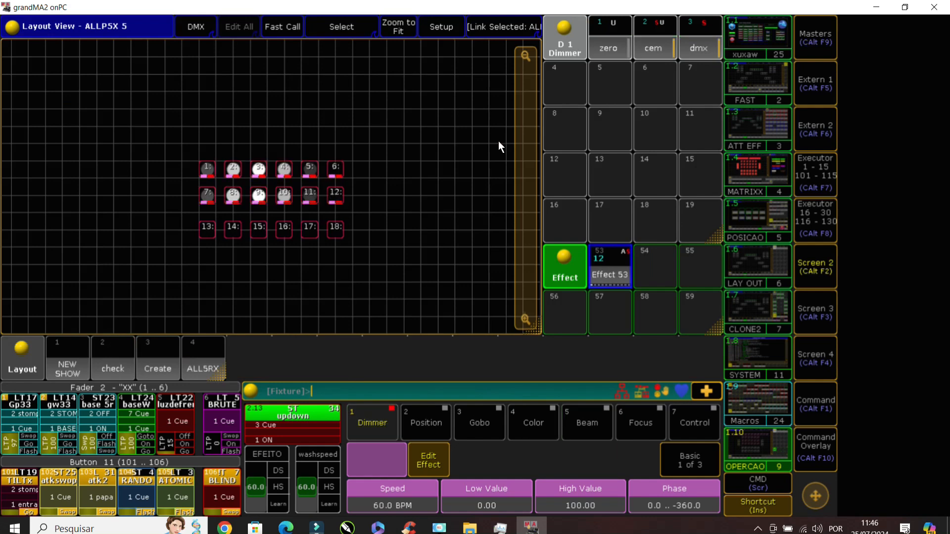
# - Put the layout in setup mode and move fixtures 1 to 6 up and to the left, away from the other rows
pyautogui.click(438, 31)
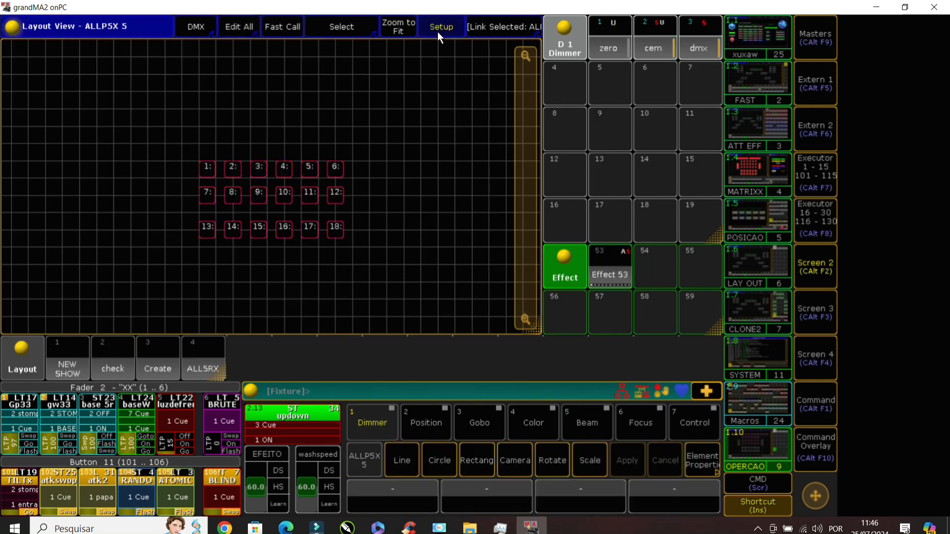
pyautogui.moveTo(151, 168); pyautogui.dragTo(210, 88)
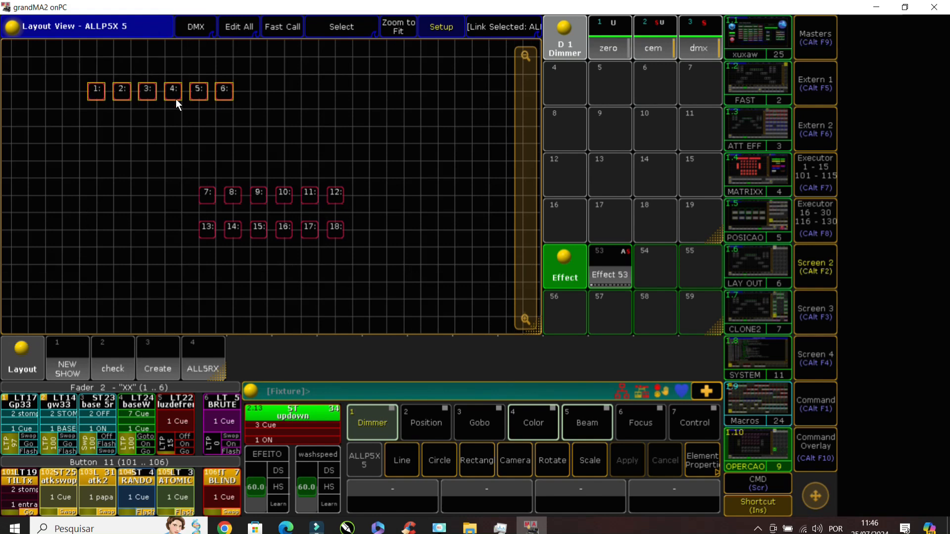
# - Make fixtures 7 to 12 the stored selection of effect 53 and check the line's phase value
pyautogui.moveTo(161, 155); pyautogui.dragTo(395, 215)
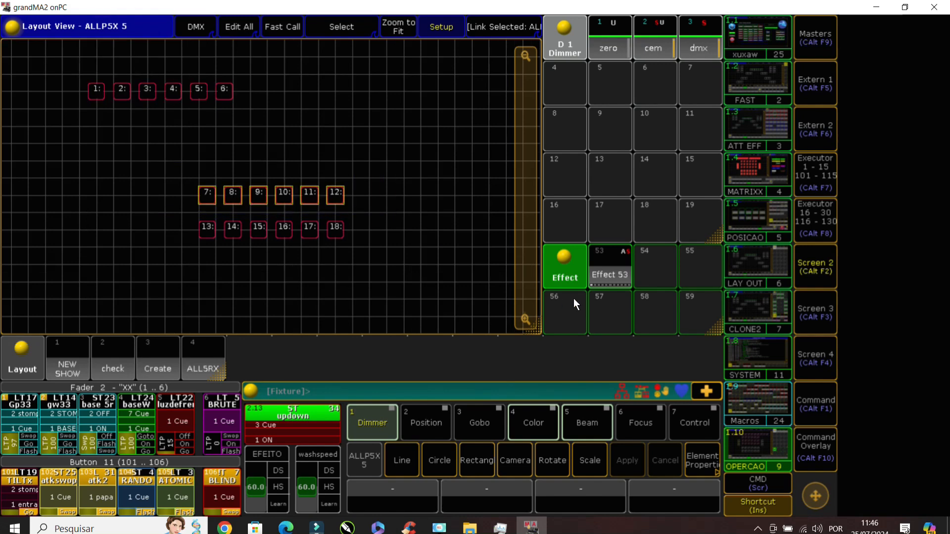
pyautogui.click(614, 280)
pyautogui.click(34, 89)
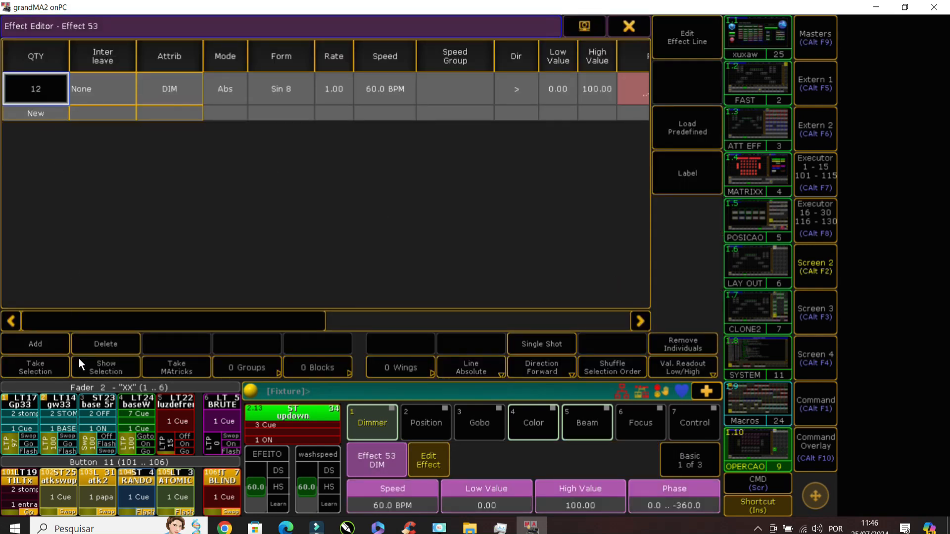
pyautogui.click(47, 369)
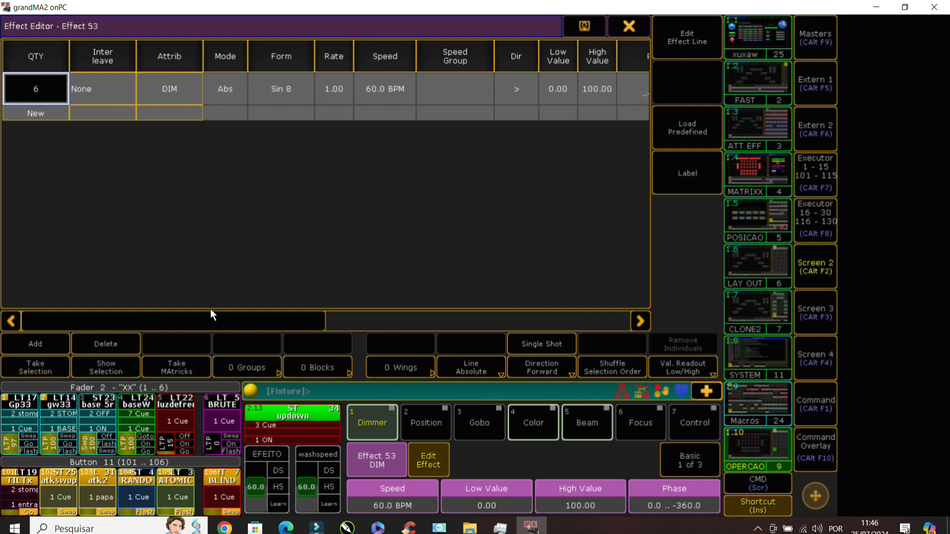
pyautogui.moveTo(292, 322); pyautogui.dragTo(477, 312)
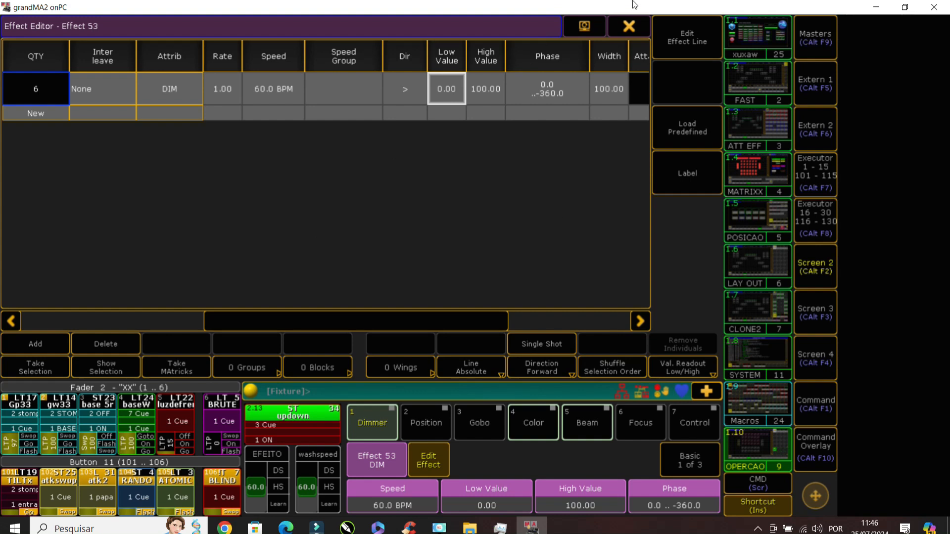
pyautogui.click(633, 27)
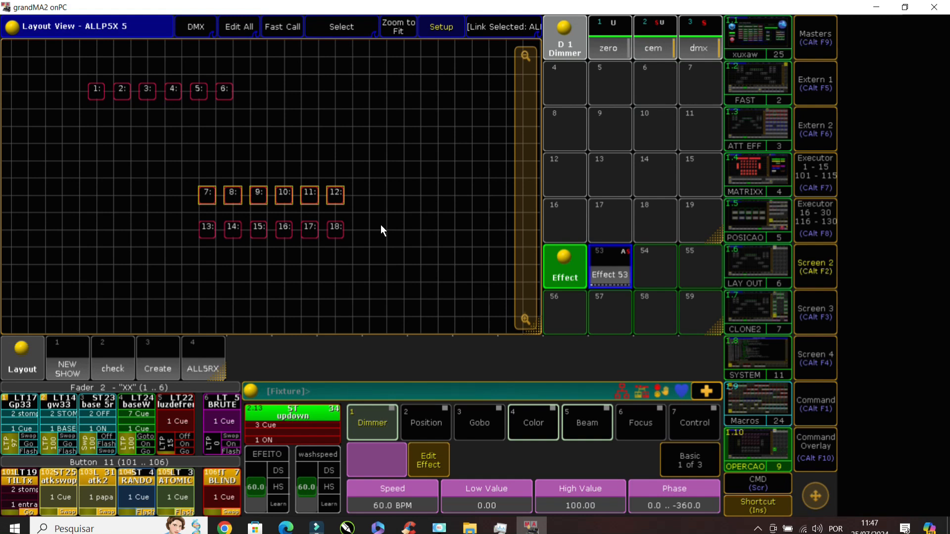
# - Line up fixtures 1 to 6 above fixtures 7 to 12 with a gap between the rows, and delete effect 53
pyautogui.press('Escape')
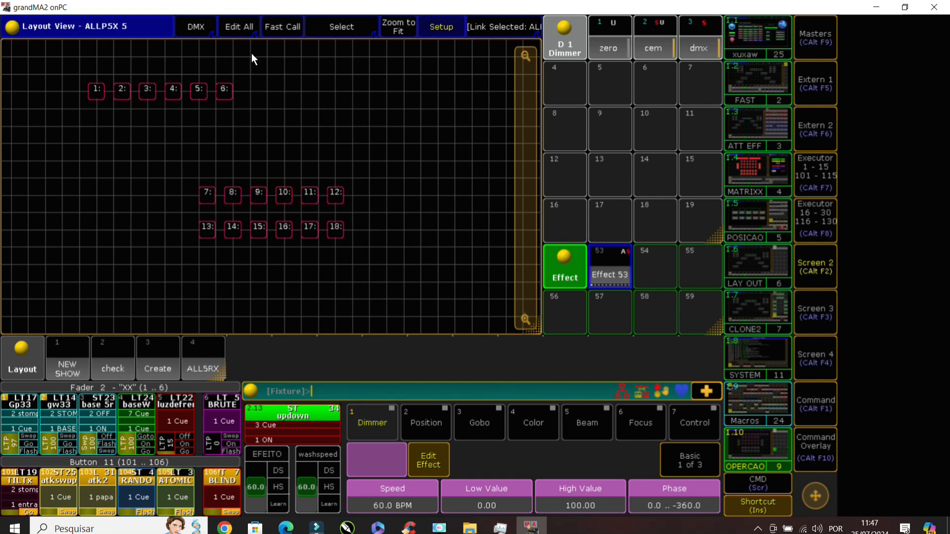
pyautogui.moveTo(88, 72); pyautogui.dragTo(330, 135)
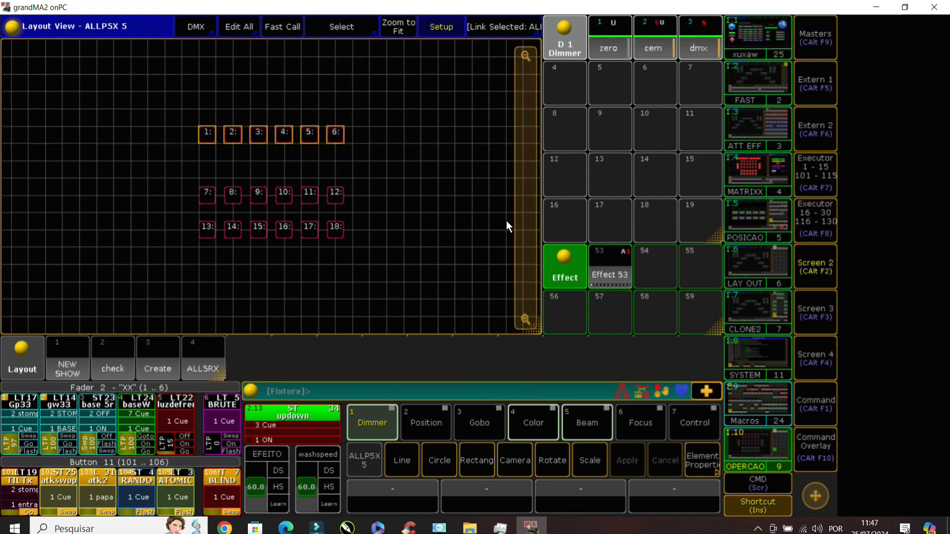
pyautogui.click(601, 277)
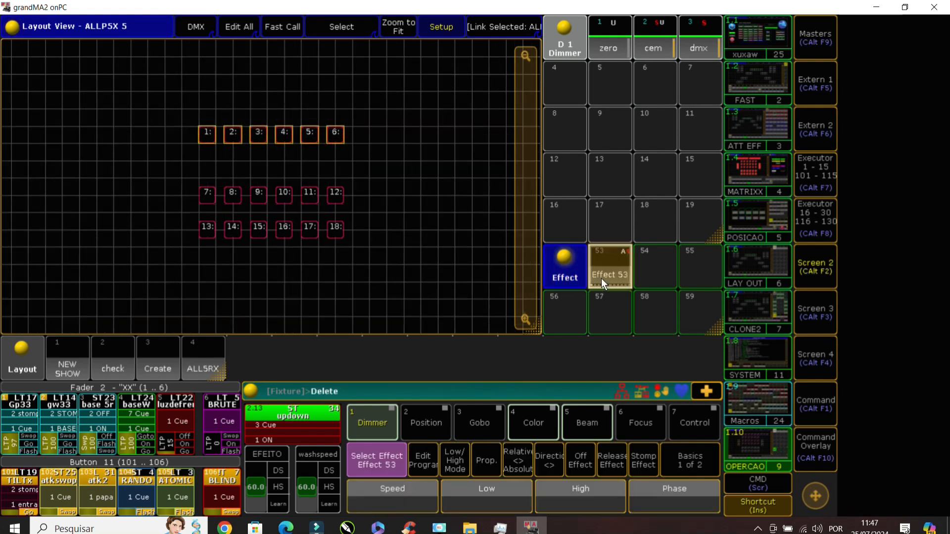
# - Select fixtures 1 to 6 and create a new effect with the Dim attribute in slot 53
pyautogui.moveTo(157, 106); pyautogui.dragTo(373, 146)
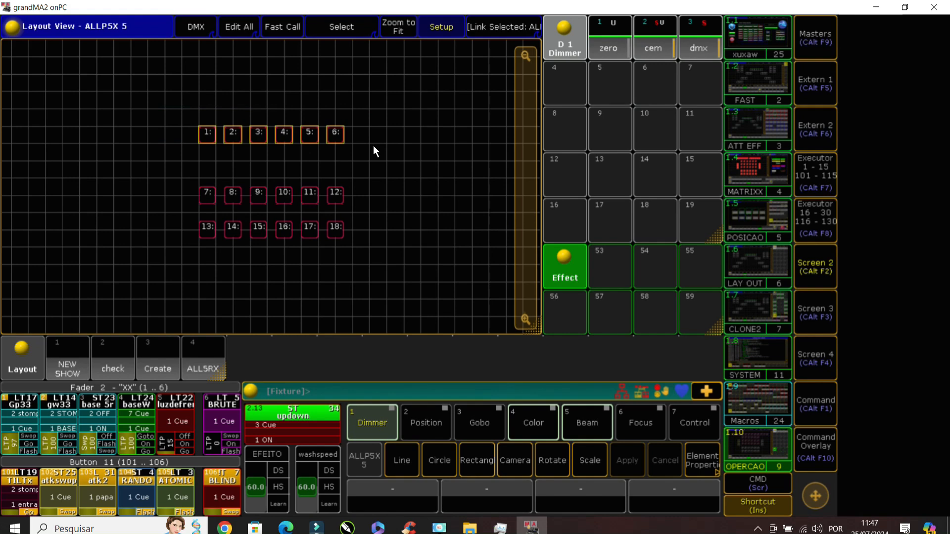
pyautogui.write('Clone')
pyautogui.press('Escape')
pyautogui.moveTo(192, 121); pyautogui.dragTo(391, 173)
pyautogui.click(610, 270)
pyautogui.click(325, 55)
pyautogui.click(296, 56)
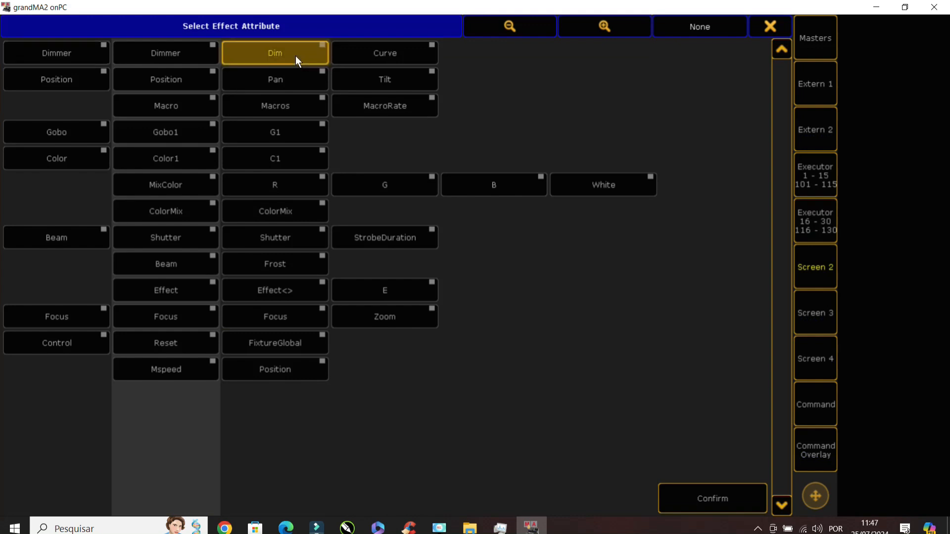
pyautogui.click(678, 489)
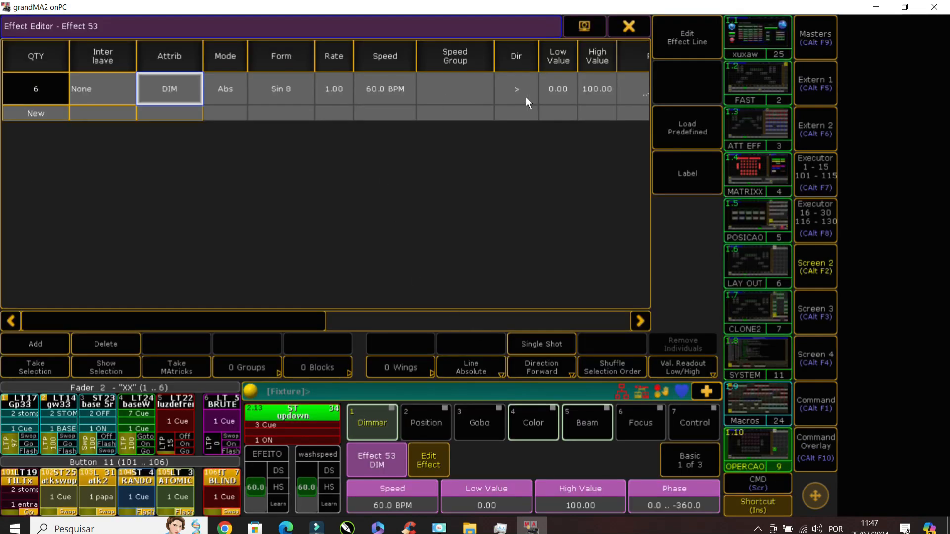
# - Set the number of groups of effect 53's dimmer line to 3
pyautogui.moveTo(295, 321); pyautogui.dragTo(550, 331)
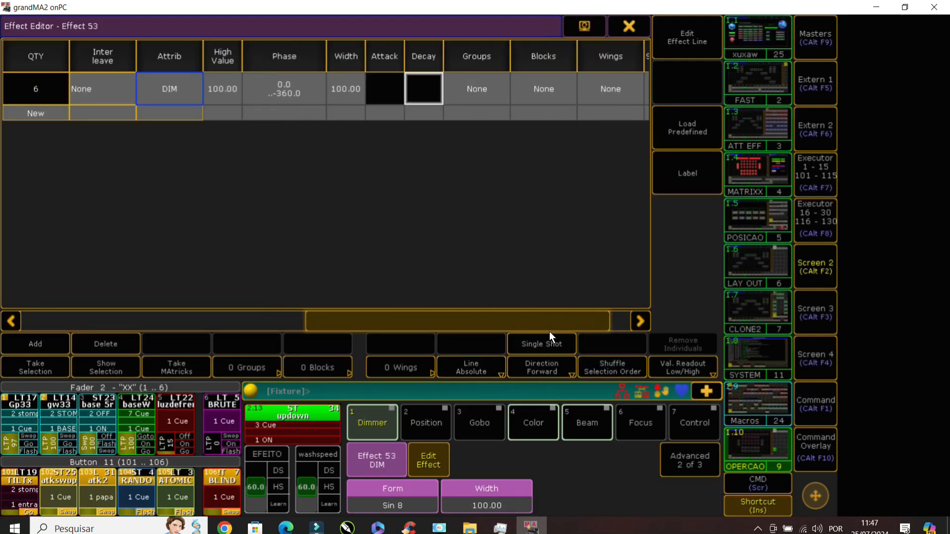
pyautogui.click(462, 103)
pyautogui.click(235, 254)
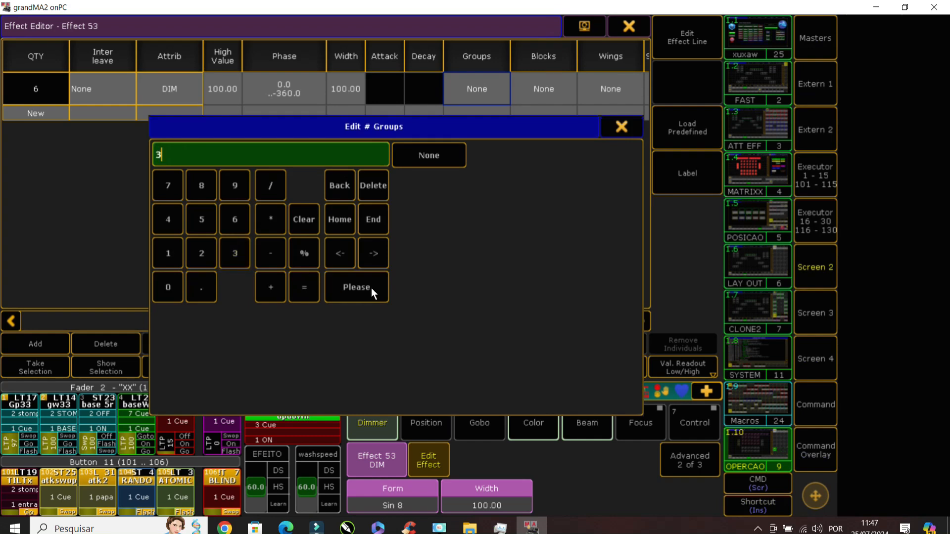
pyautogui.click(371, 287)
# - Set the form of effect 53's dimmer line to Chase 5 and run the effect on fixtures 1 to 6
pyautogui.moveTo(317, 325); pyautogui.dragTo(3, 332)
pyautogui.click(287, 88)
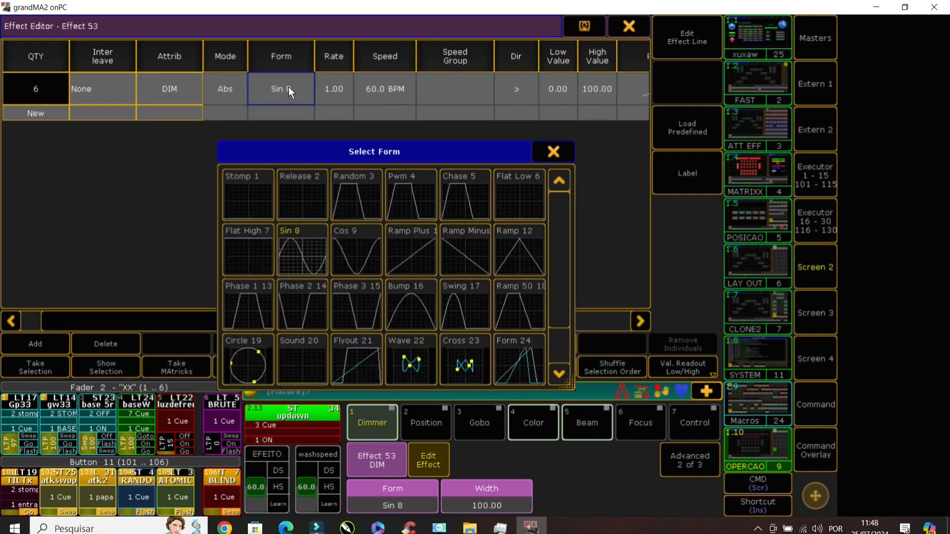
pyautogui.click(469, 198)
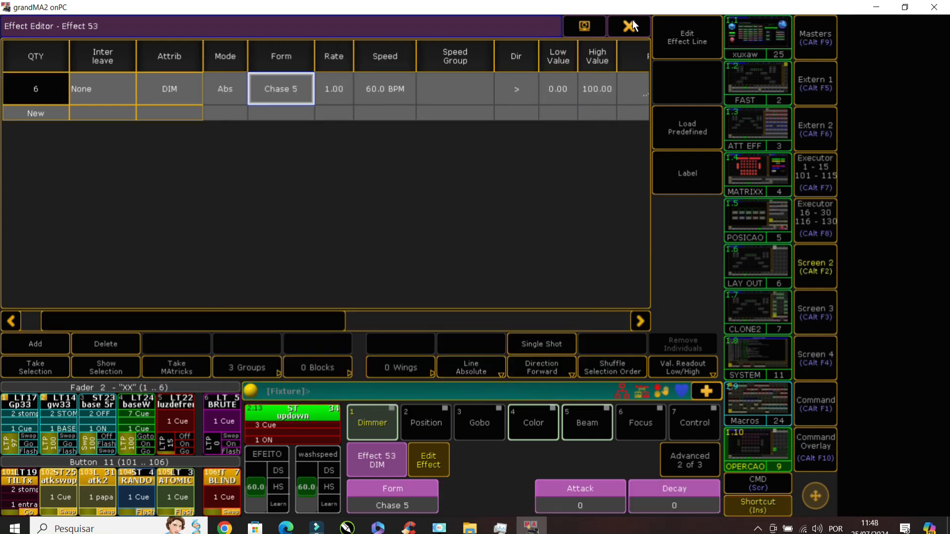
pyautogui.click(633, 21)
pyautogui.click(618, 269)
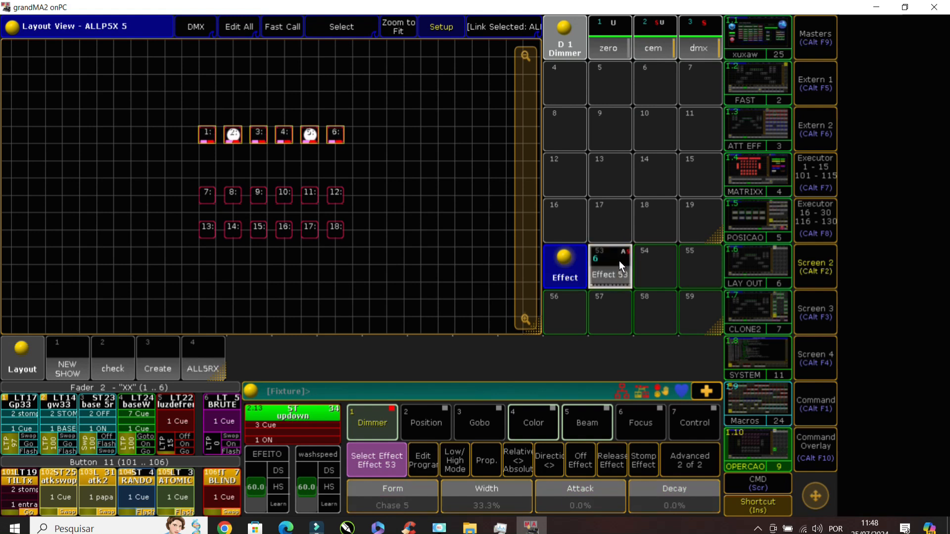
# - Prepare cloning fixtures 1 thru 6 at fixtures 7 thru 18
pyautogui.hotkey('ctrl', 'c')
pyautogui.hotkey('ctrl', 'c')
pyautogui.write('1t6a')
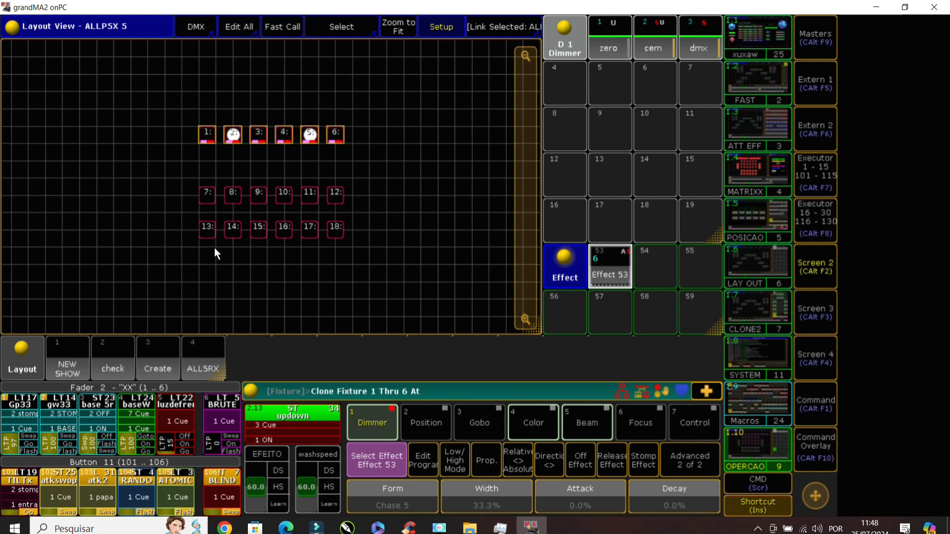
pyautogui.write('7t18')
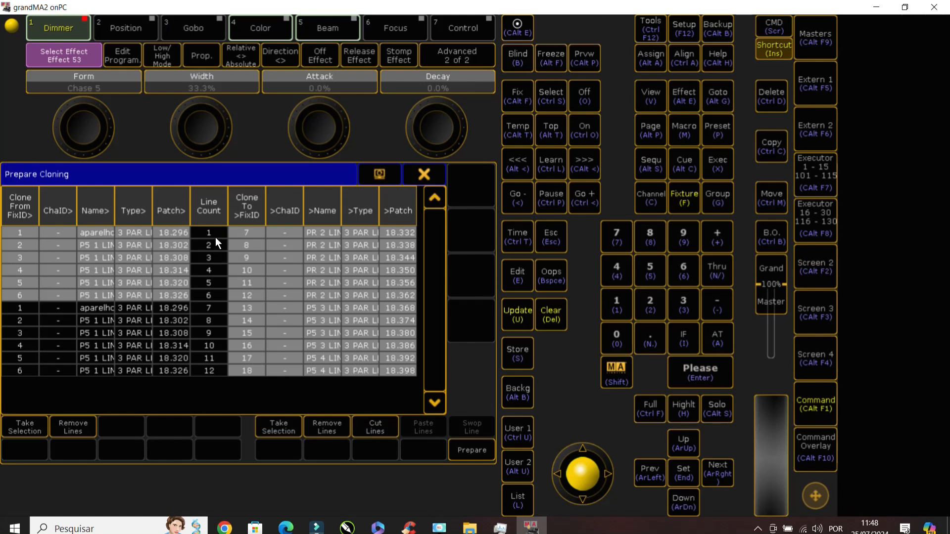
pyautogui.click(469, 451)
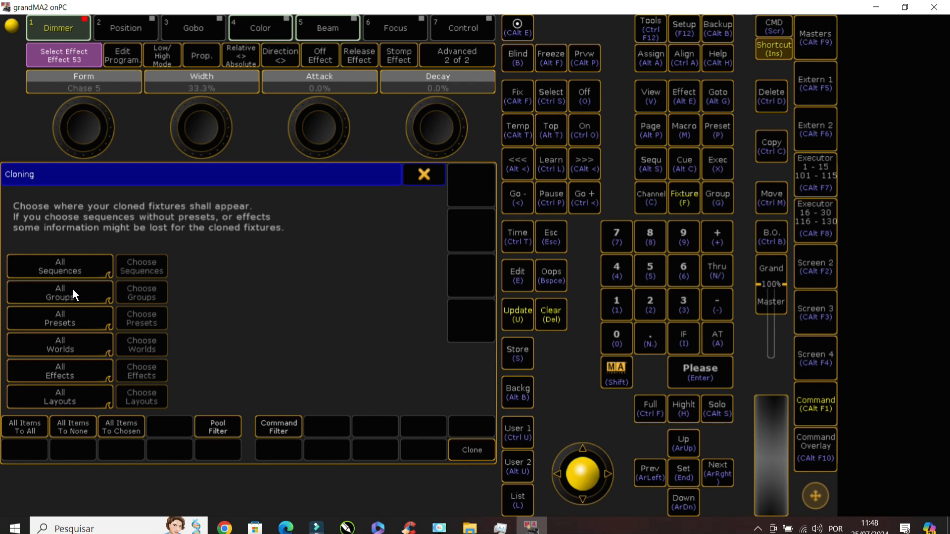
# - Exclude all layouts from the cloning and perform it with the Overwrite option
pyautogui.click(76, 398)
pyautogui.click(466, 454)
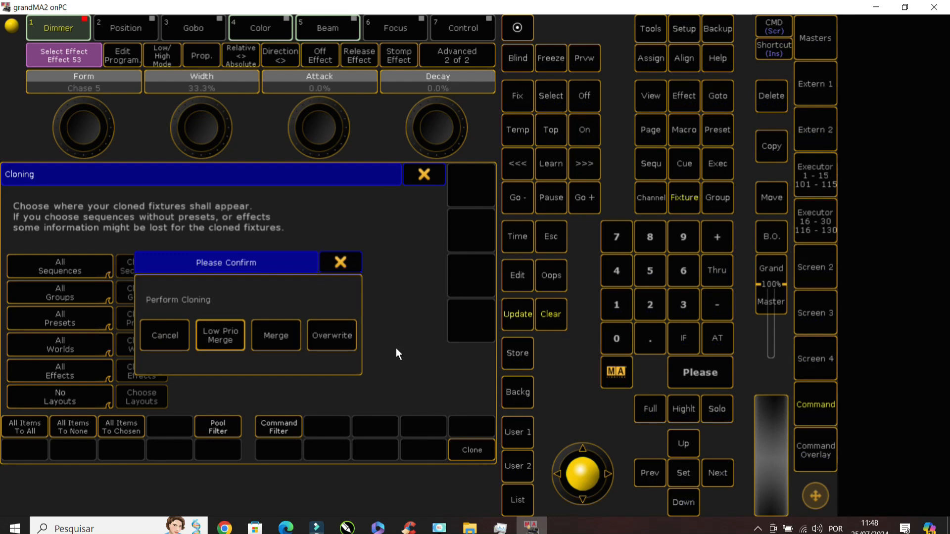
pyautogui.click(333, 337)
pyautogui.click(428, 175)
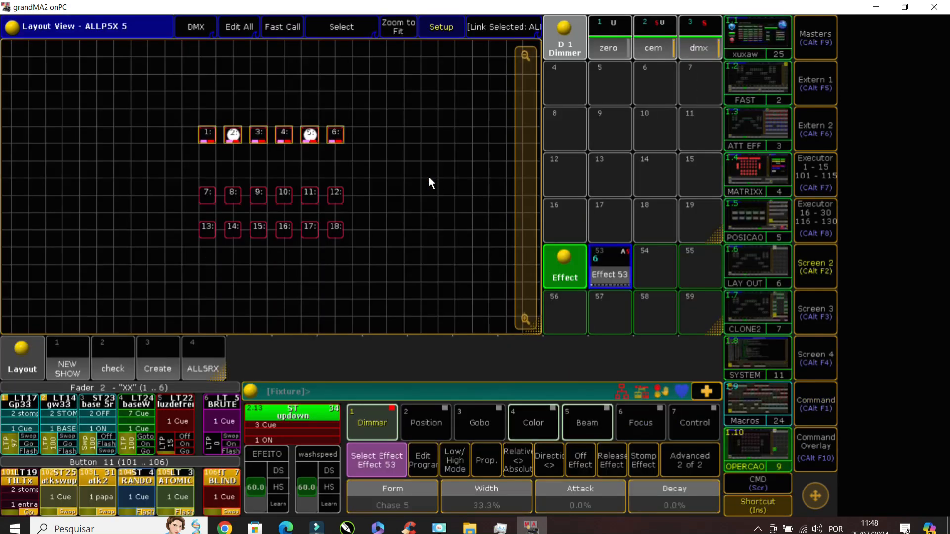
# - Run effect 53 after the cloning, briefly check its line in the effect editor, and call the effect again
pyautogui.click(609, 269)
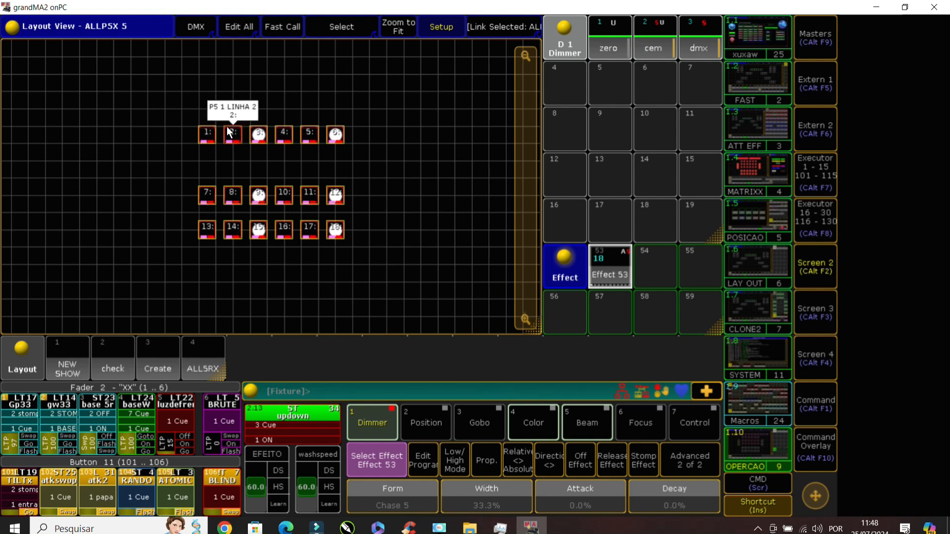
pyautogui.click(603, 274)
pyautogui.click(629, 22)
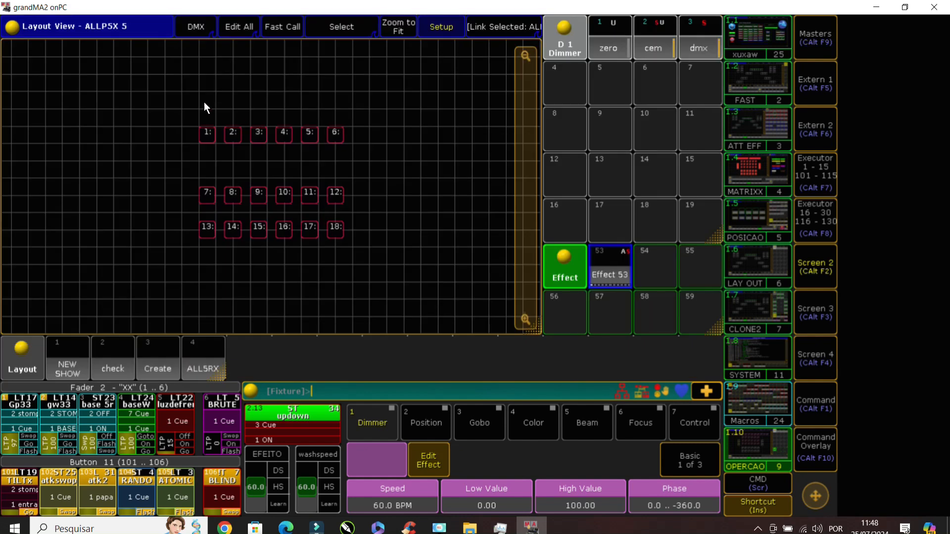
pyautogui.click(620, 275)
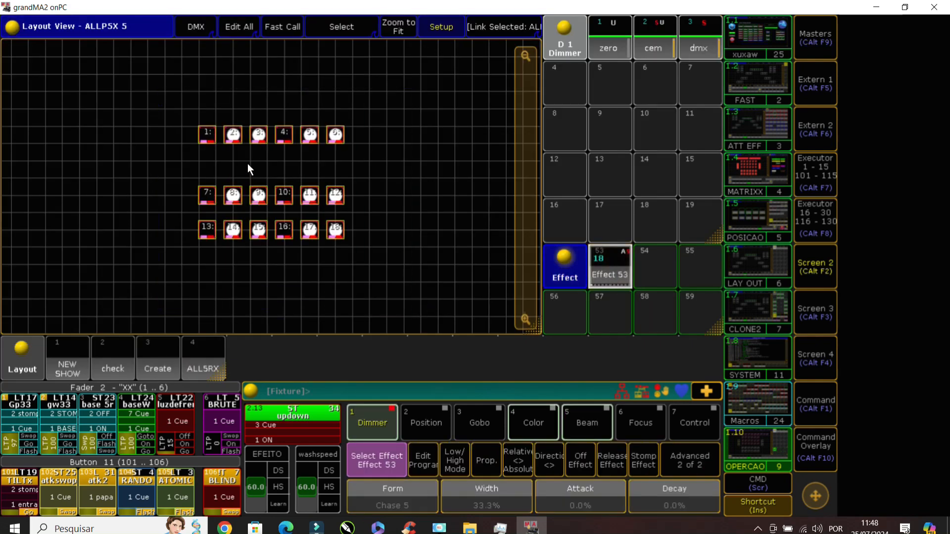
# - Move fixtures 1 to 6 down in the layout to sit directly above fixtures 7 to 12, and clear the programmer
pyautogui.click(427, 26)
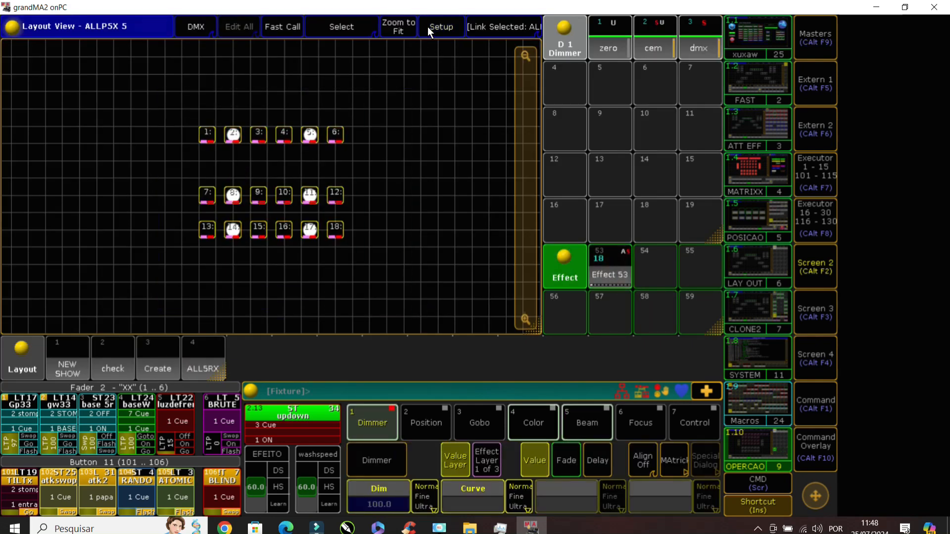
pyautogui.moveTo(169, 103); pyautogui.dragTo(376, 162)
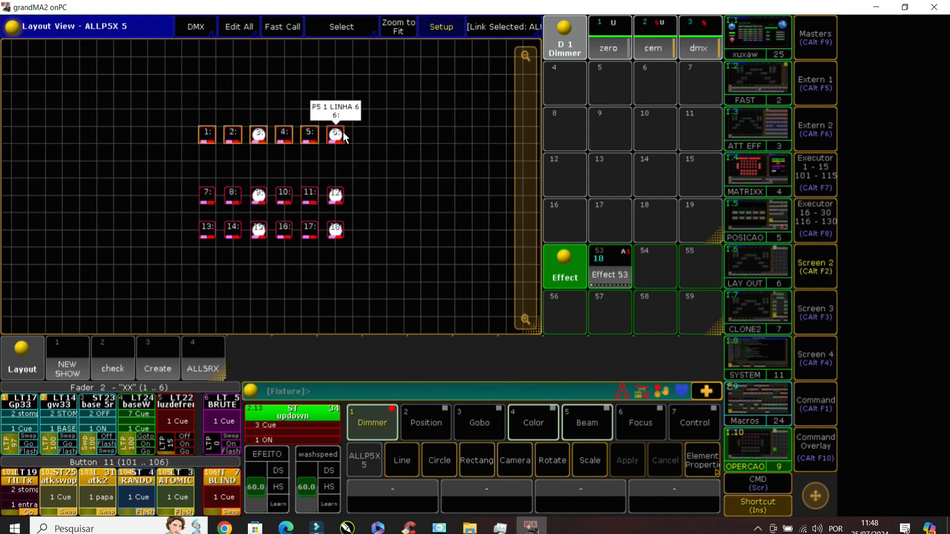
pyautogui.moveTo(343, 131); pyautogui.dragTo(341, 167)
pyautogui.press('c')
pyautogui.press('c')
pyautogui.press('c')
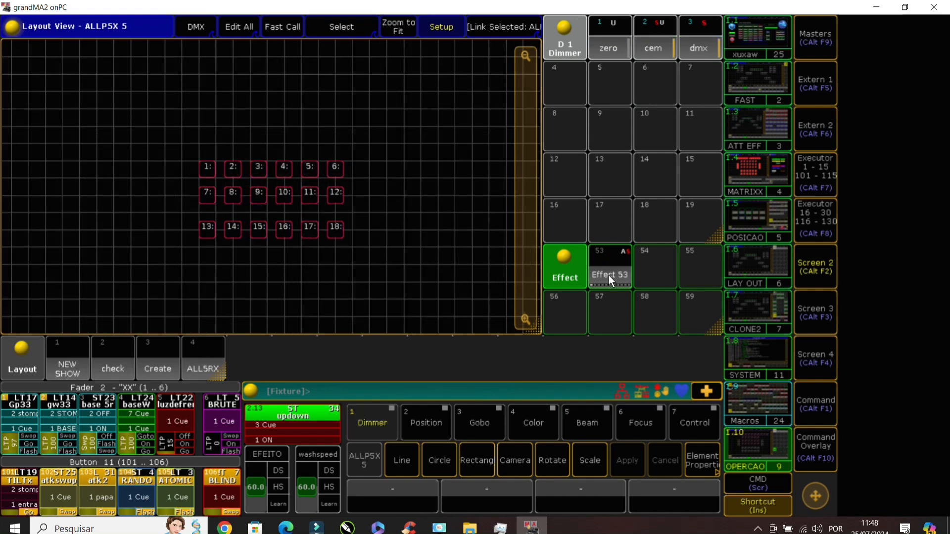
# - Inspect the phase, width, groups, blocks and wings values of effect 53's dimmer line
pyautogui.rightClick(609, 274)
pyautogui.moveTo(334, 319); pyautogui.dragTo(613, 285)
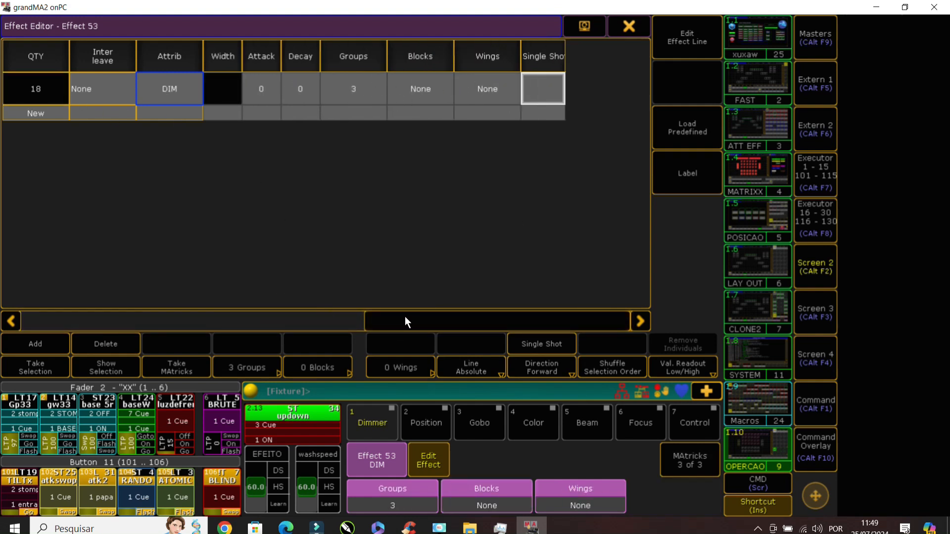
pyautogui.moveTo(405, 322); pyautogui.dragTo(168, 315)
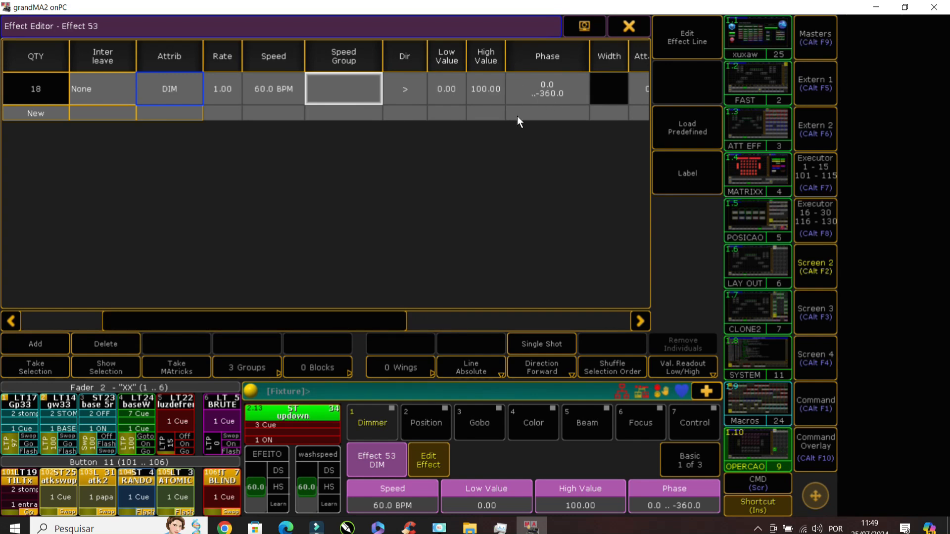
pyautogui.moveTo(310, 314); pyautogui.dragTo(645, 313)
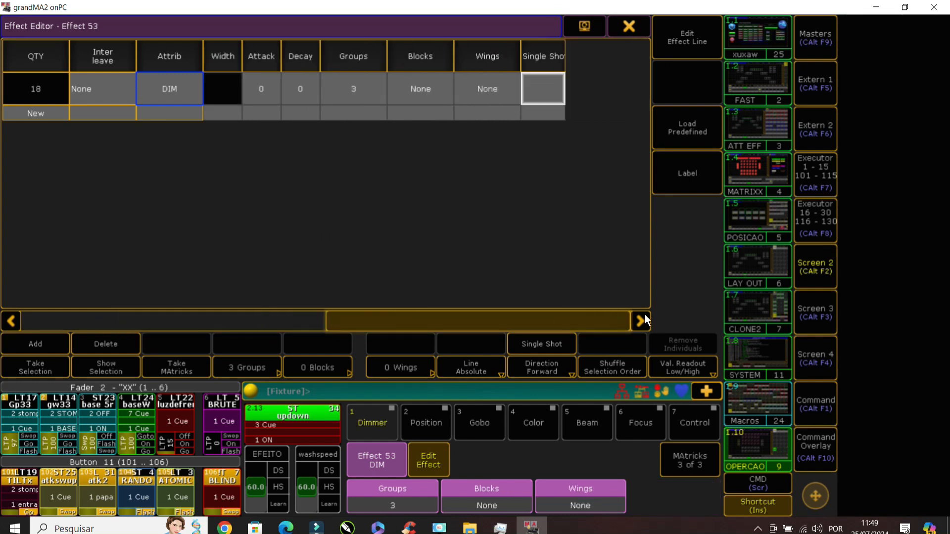
pyautogui.click(638, 23)
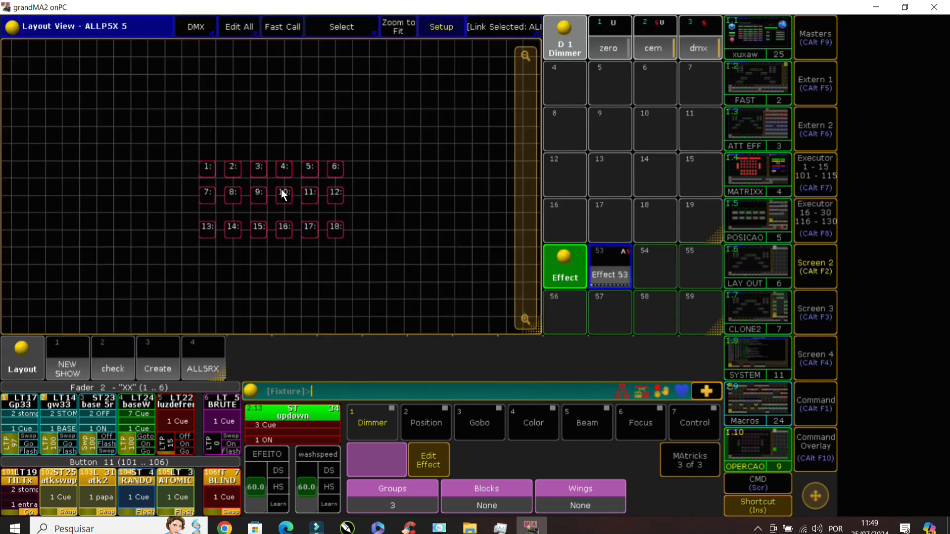
# - Run effect 53 on the cloned rows and compare its output with the groups setting of its line
pyautogui.click(609, 274)
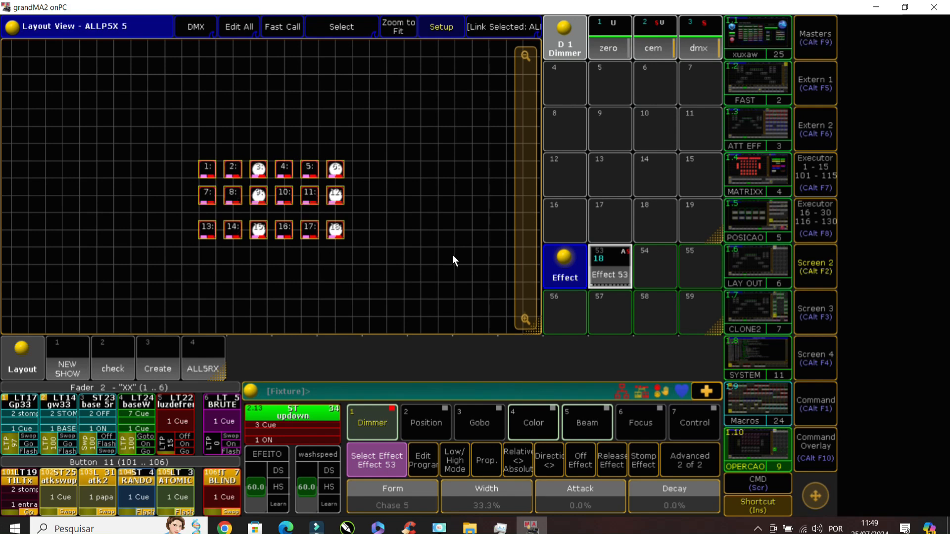
pyautogui.rightClick(601, 274)
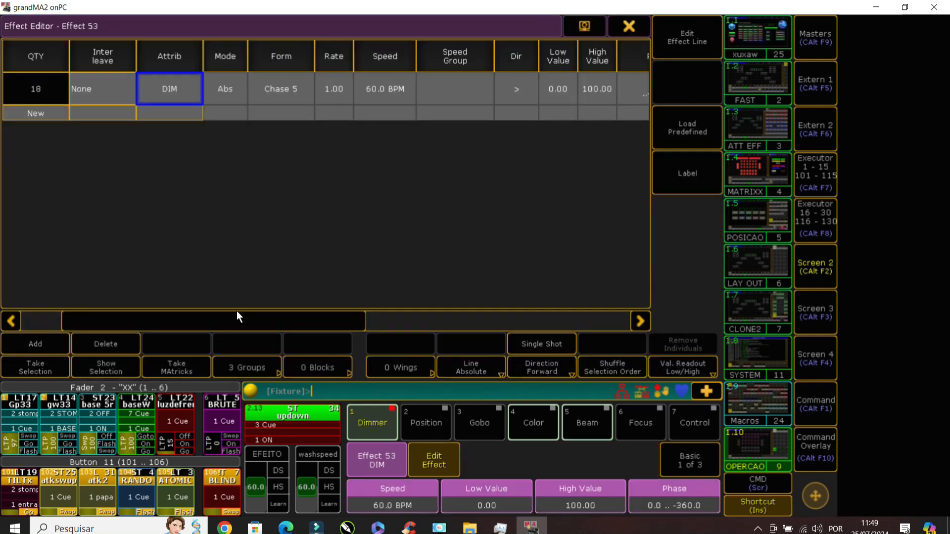
pyautogui.moveTo(237, 317); pyautogui.dragTo(620, 296)
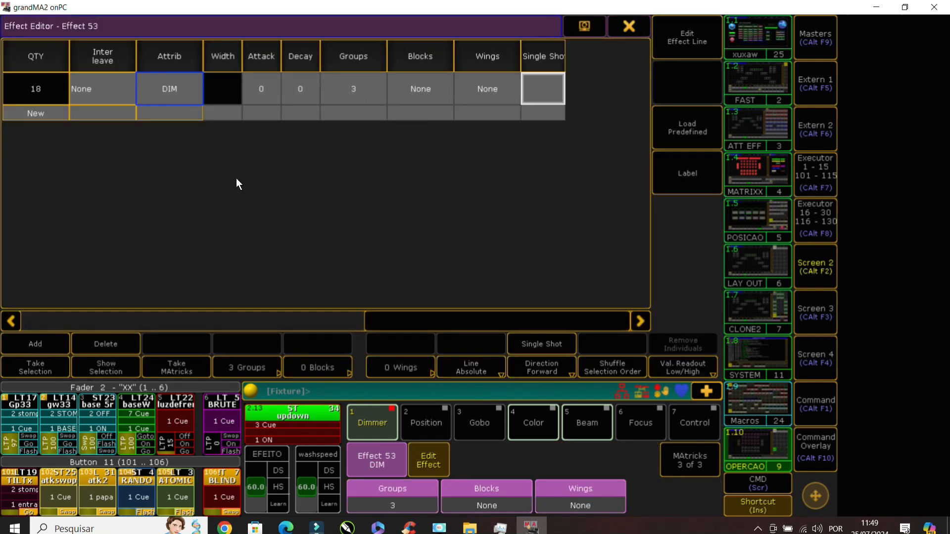
pyautogui.click(629, 27)
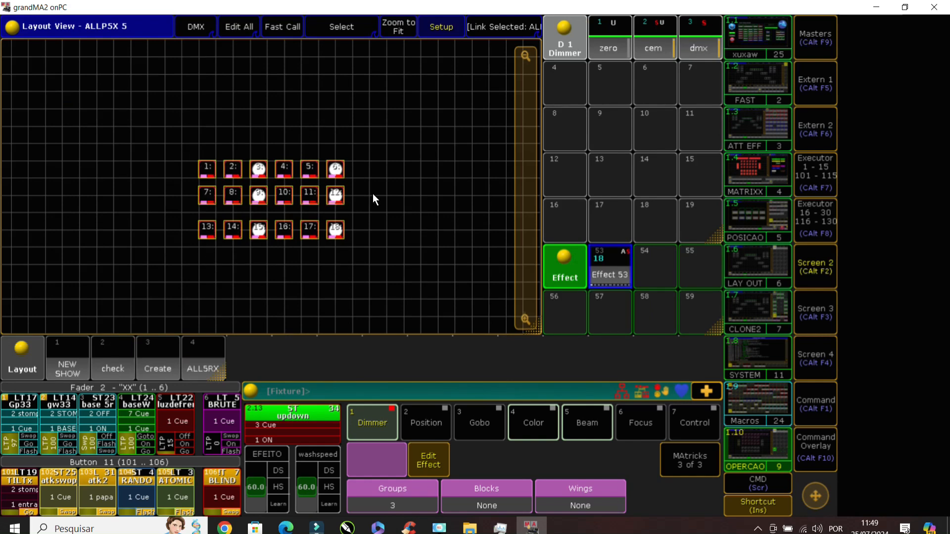
pyautogui.click(603, 265)
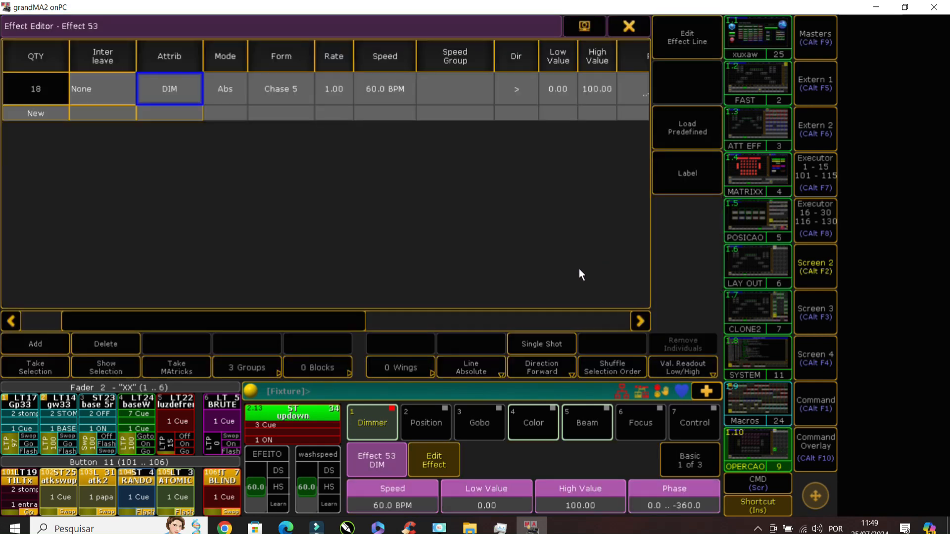
pyautogui.moveTo(314, 320); pyautogui.dragTo(617, 312)
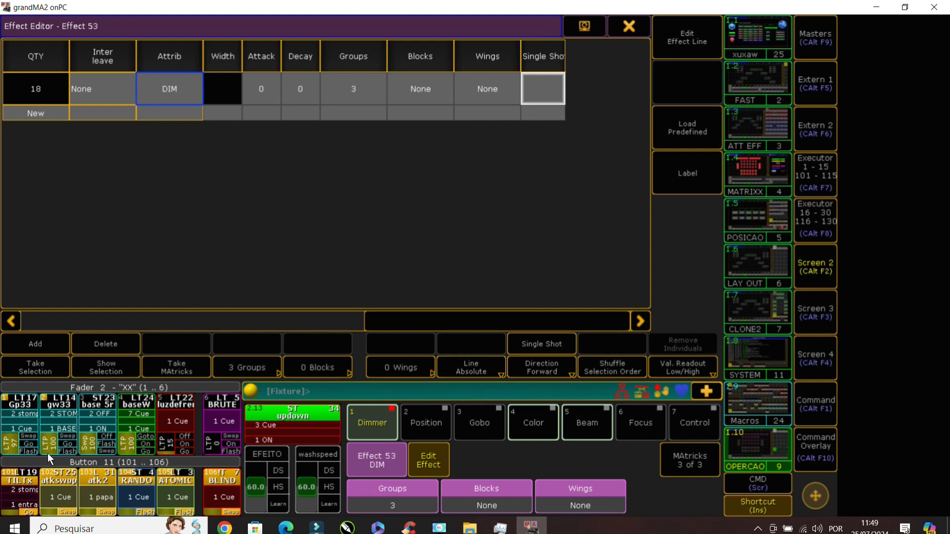
pyautogui.click(627, 29)
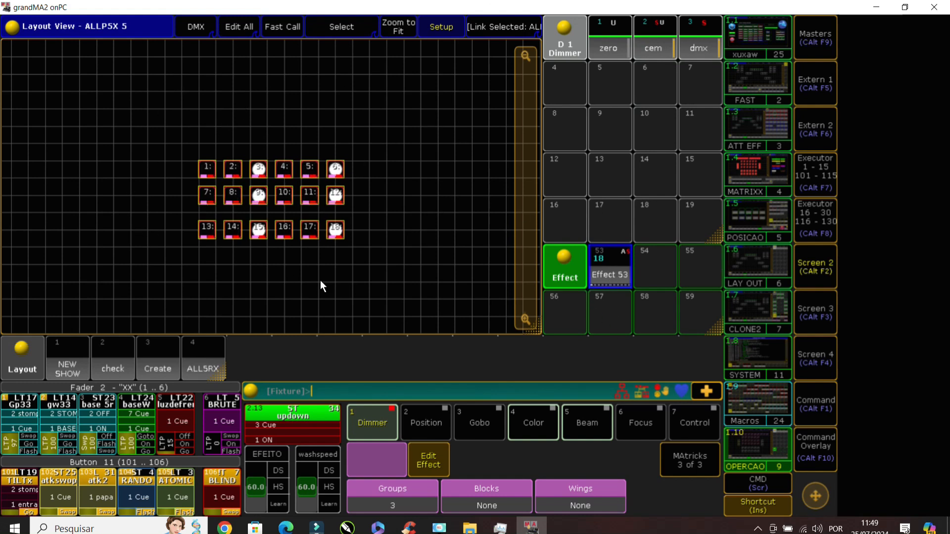
# - Clear the programmer, leave layout setup mode and select fixtures 1 to 6
pyautogui.press('c')
pyautogui.press('c')
pyautogui.press('c')
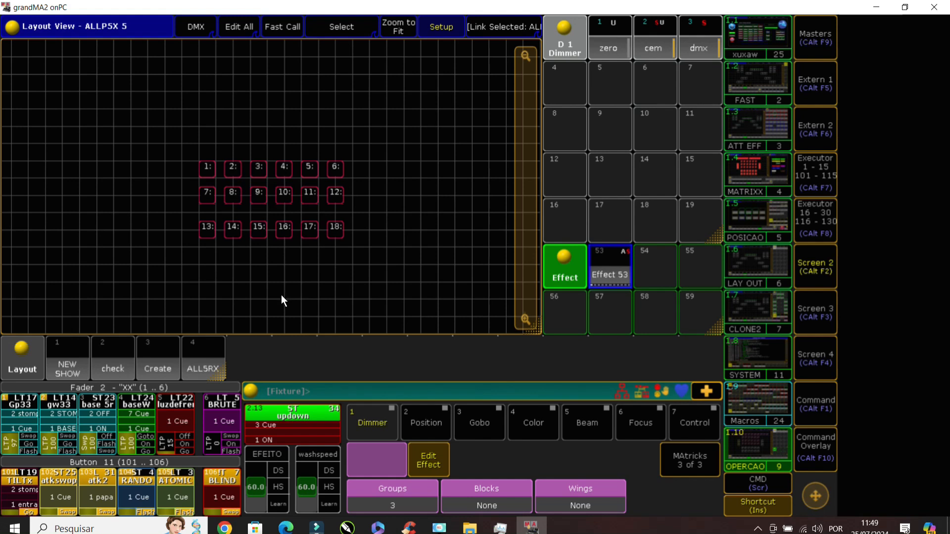
pyautogui.click(431, 31)
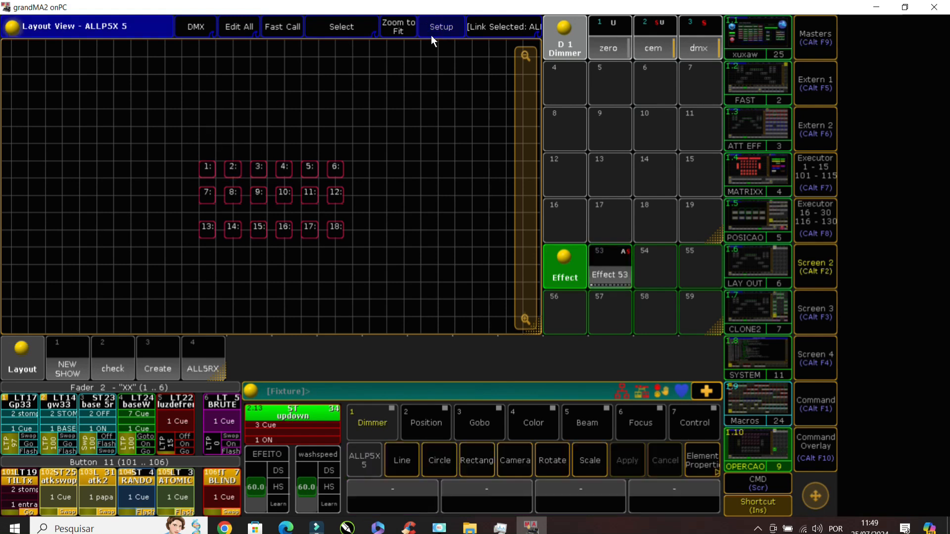
pyautogui.moveTo(170, 151); pyautogui.dragTo(366, 191)
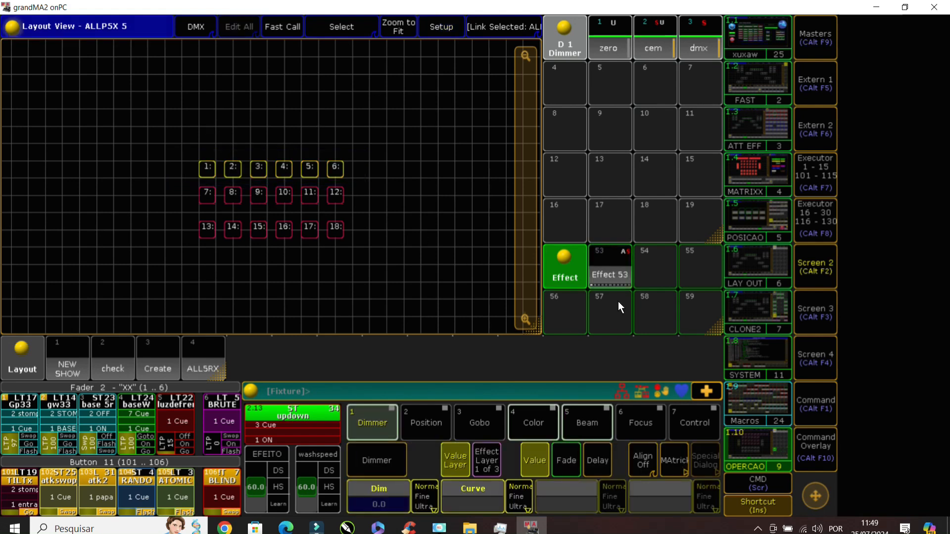
# - Replace effect 53 with a new effect using the Dim attribute on the selected fixtures 1 to 6
pyautogui.click(602, 276)
pyautogui.click(607, 267)
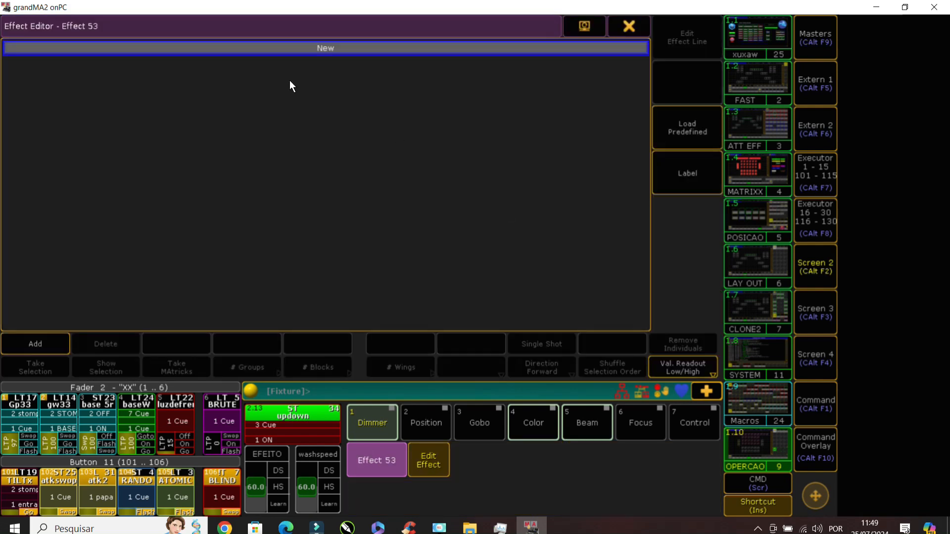
pyautogui.click(299, 53)
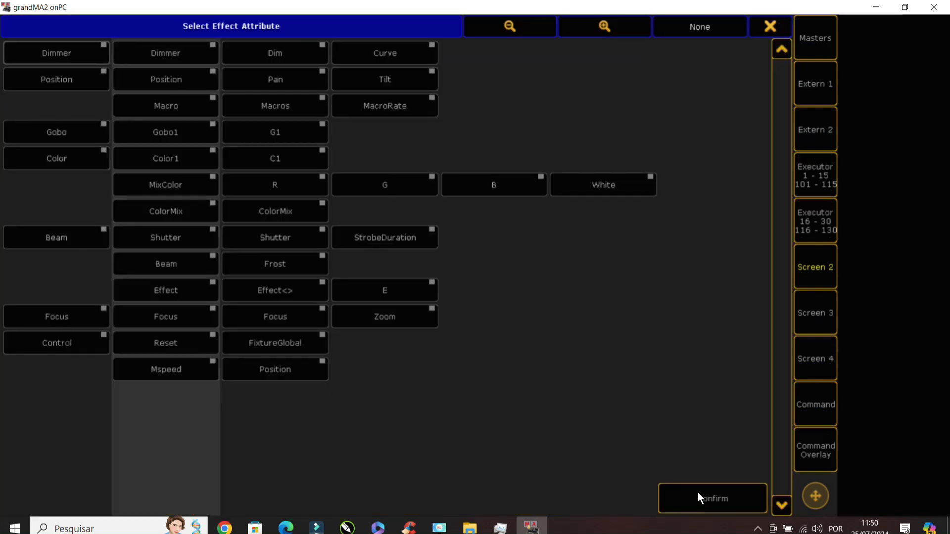
pyautogui.click(243, 59)
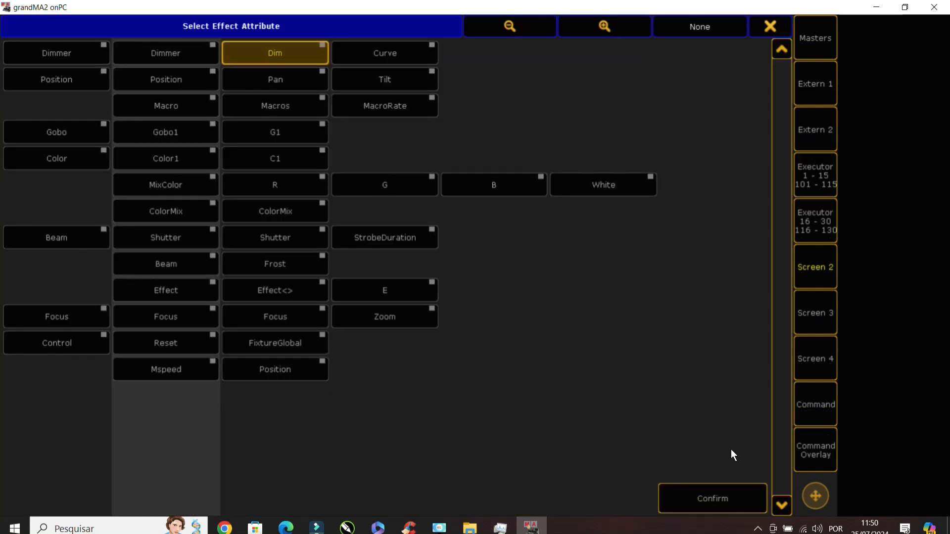
pyautogui.click(726, 496)
pyautogui.click(630, 25)
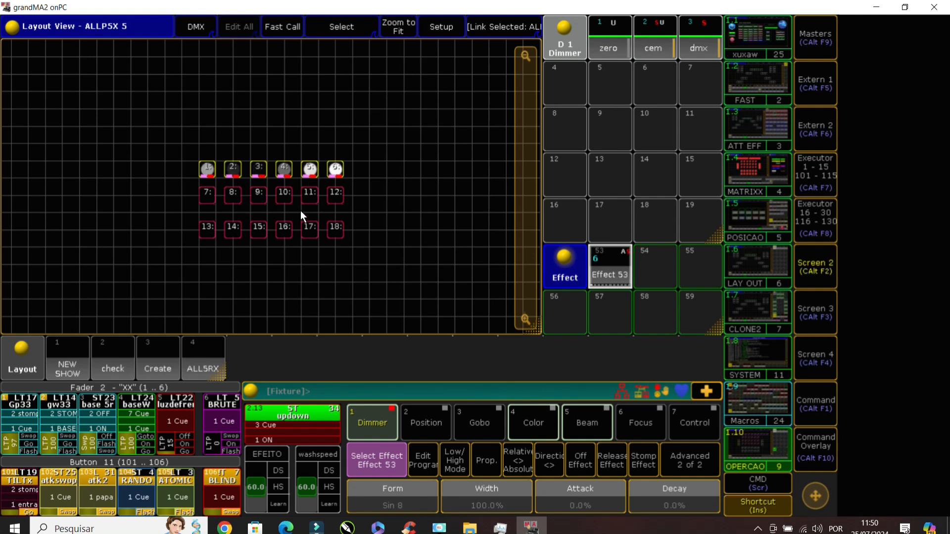
# - Enter the command to clone fixtures 1 thru 6 at fixtures 7 thru 12
pyautogui.press('c')
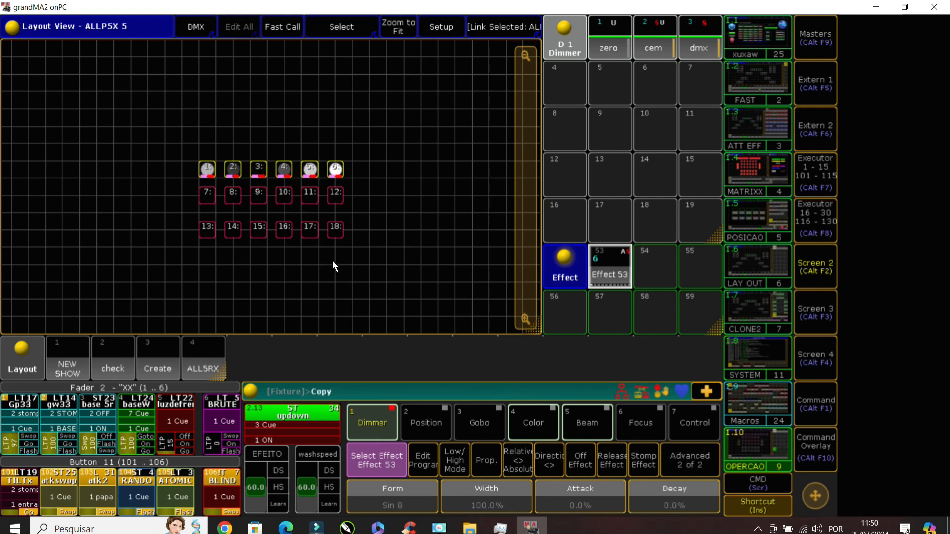
pyautogui.press('c')
pyautogui.press('f')
pyautogui.press('t')
pyautogui.press('t')
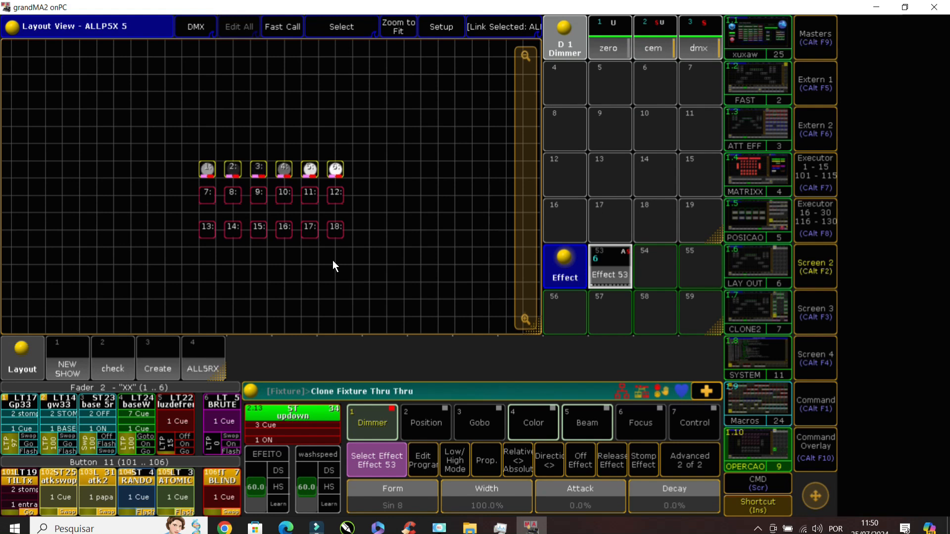
pyautogui.press('BackSpace')
pyautogui.press('BackSpace')
pyautogui.press('BackSpace')
pyautogui.press('f')
pyautogui.press('1')
pyautogui.press('t')
pyautogui.press('6')
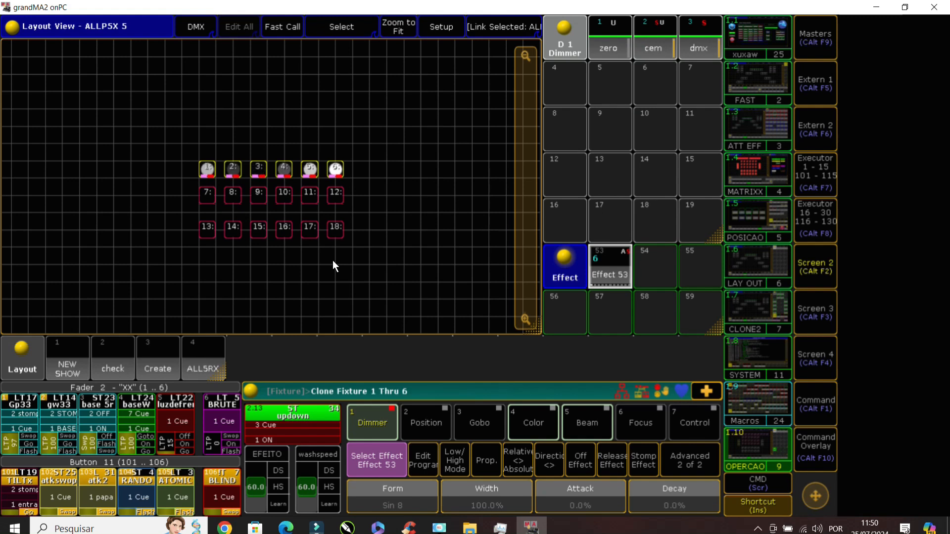
pyautogui.press('a')
pyautogui.press('7')
pyautogui.press('t')
pyautogui.press('1')
pyautogui.press('2')
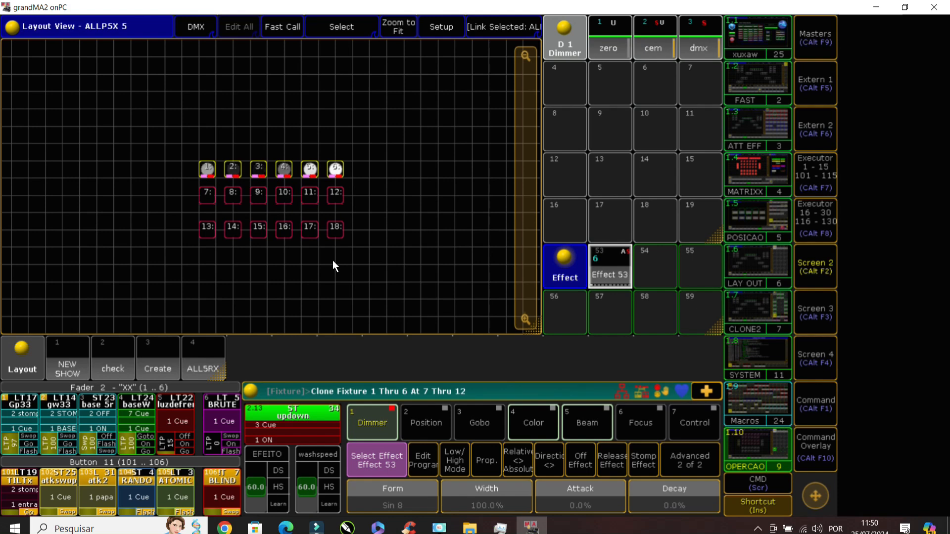
pyautogui.press('Return')
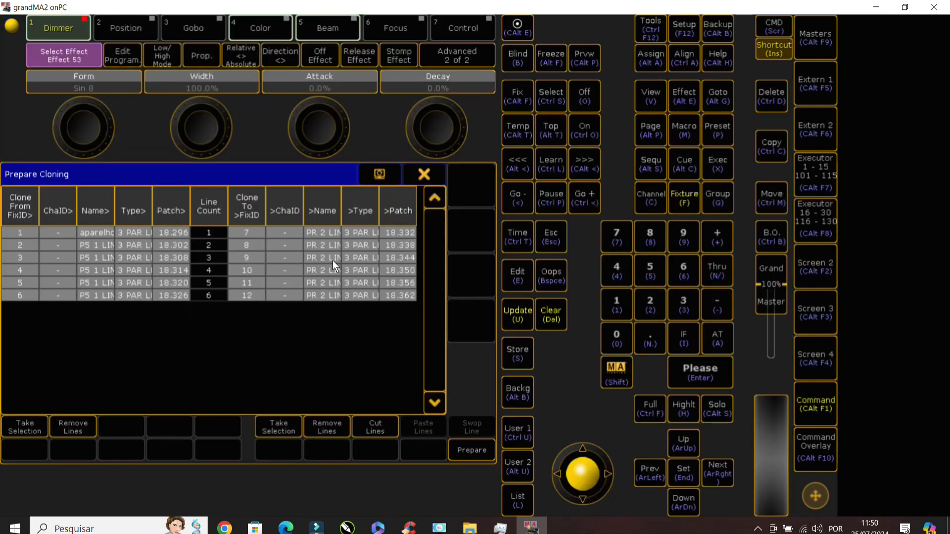
# - Prepare the cloning, exclude layouts from it and perform it with Overwrite
pyautogui.click(489, 452)
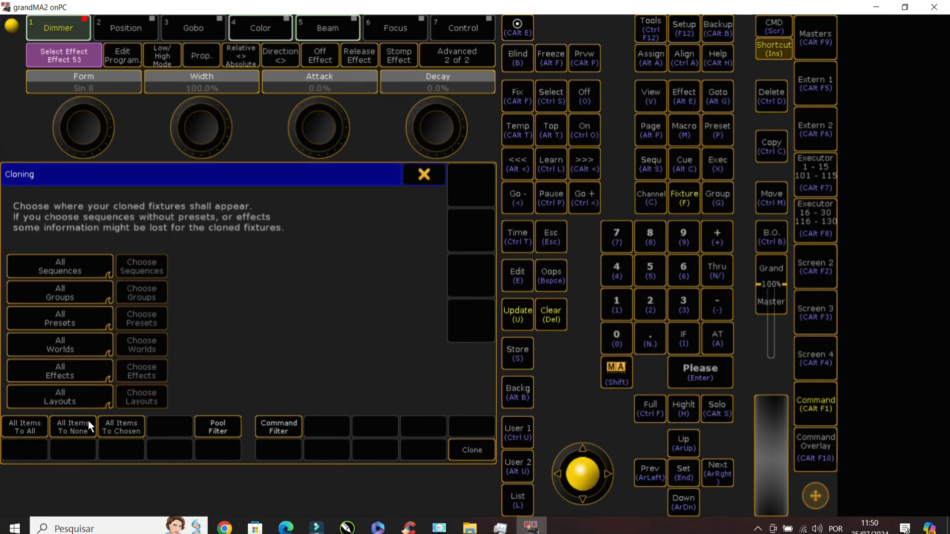
pyautogui.click(74, 393)
pyautogui.click(453, 449)
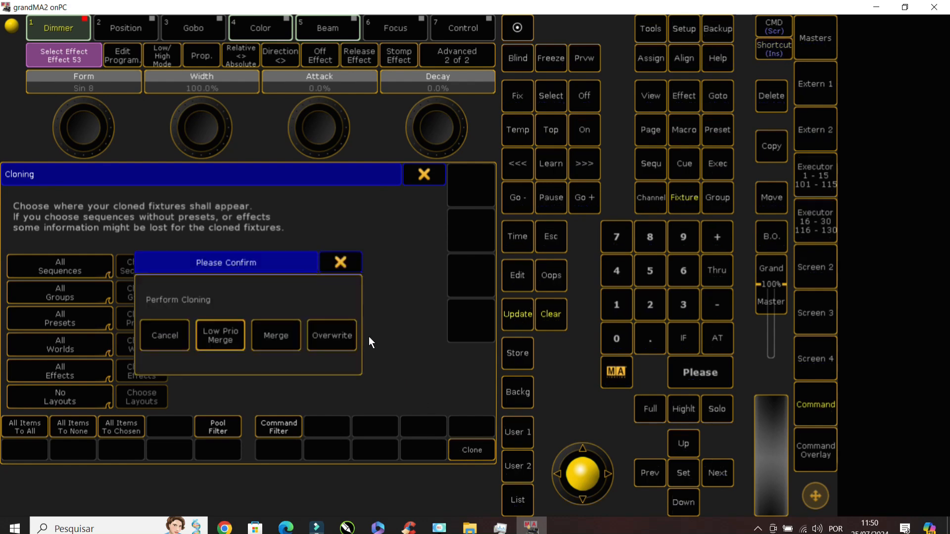
pyautogui.click(332, 341)
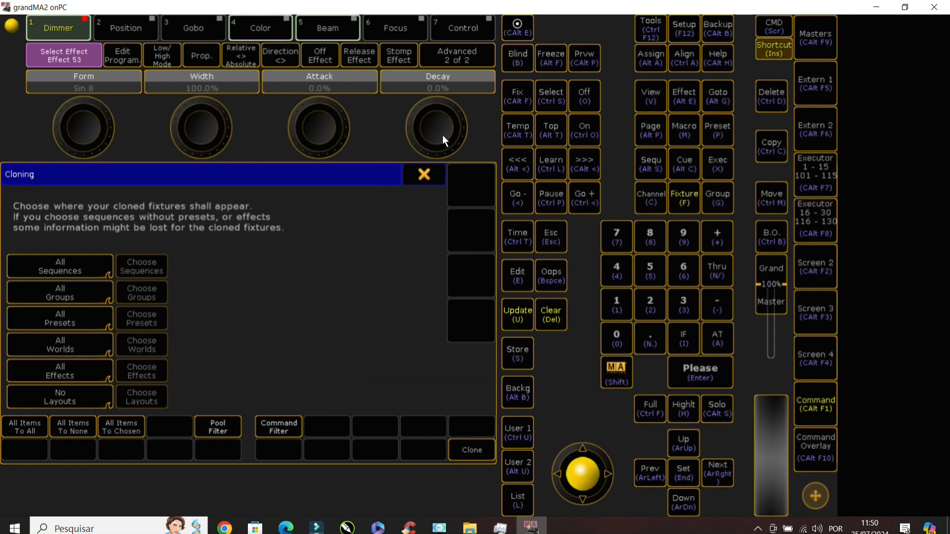
pyautogui.click(425, 172)
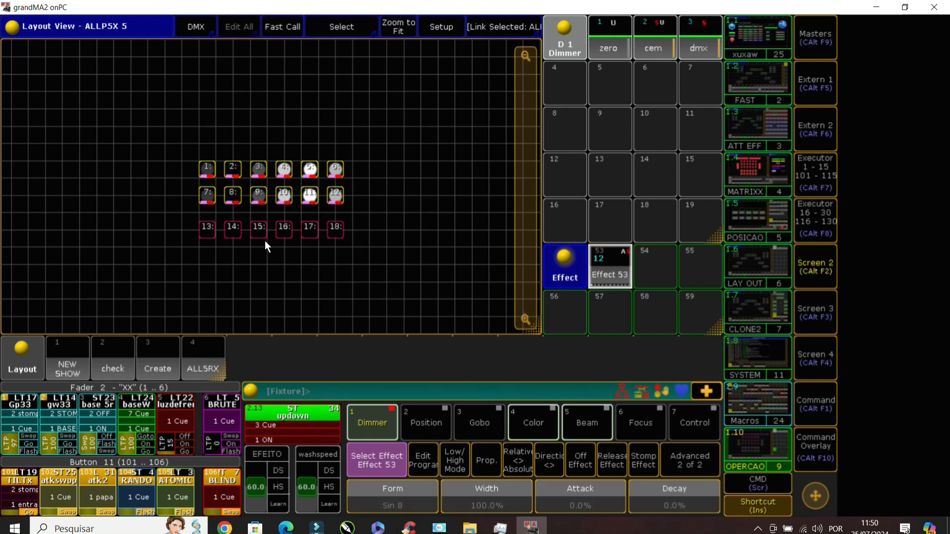
# - Inspect the groups, blocks, wings and phase settings of effect 53's line without changing them
pyautogui.click(606, 272)
pyautogui.moveTo(317, 319); pyautogui.dragTo(587, 320)
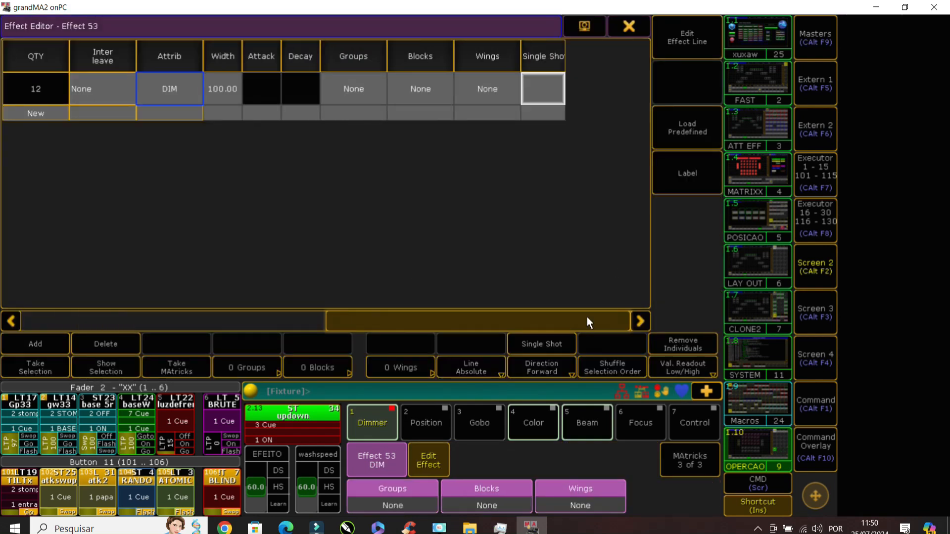
pyautogui.moveTo(452, 322); pyautogui.dragTo(268, 317)
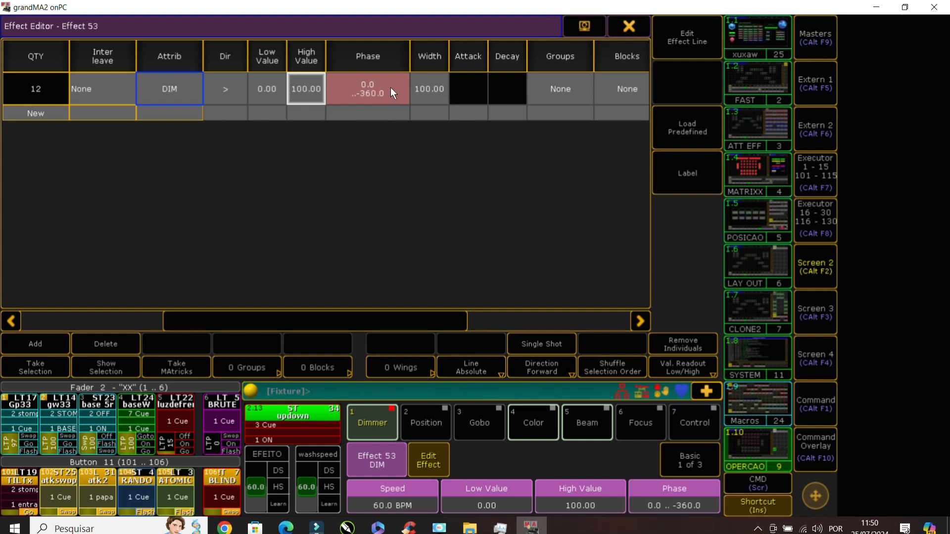
pyautogui.click(349, 86)
pyautogui.click(351, 90)
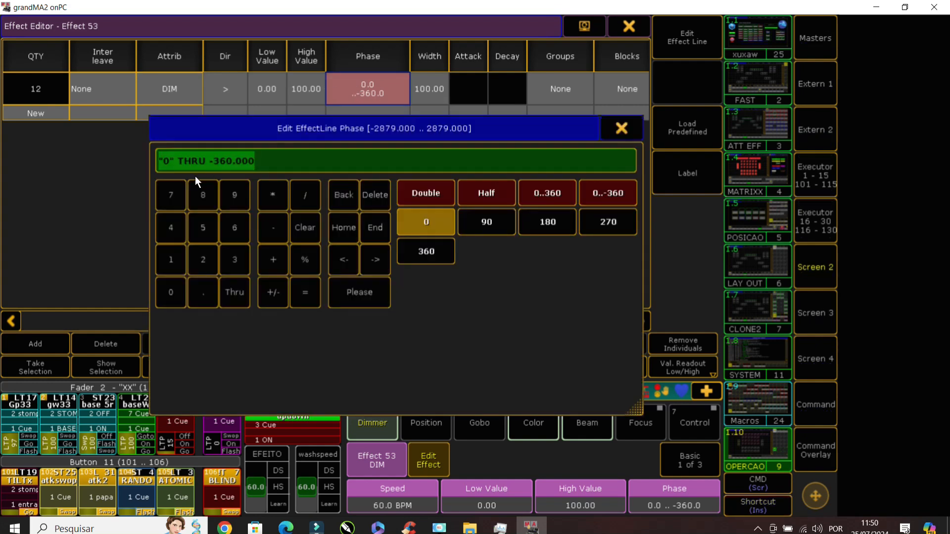
pyautogui.click(626, 129)
pyautogui.click(629, 25)
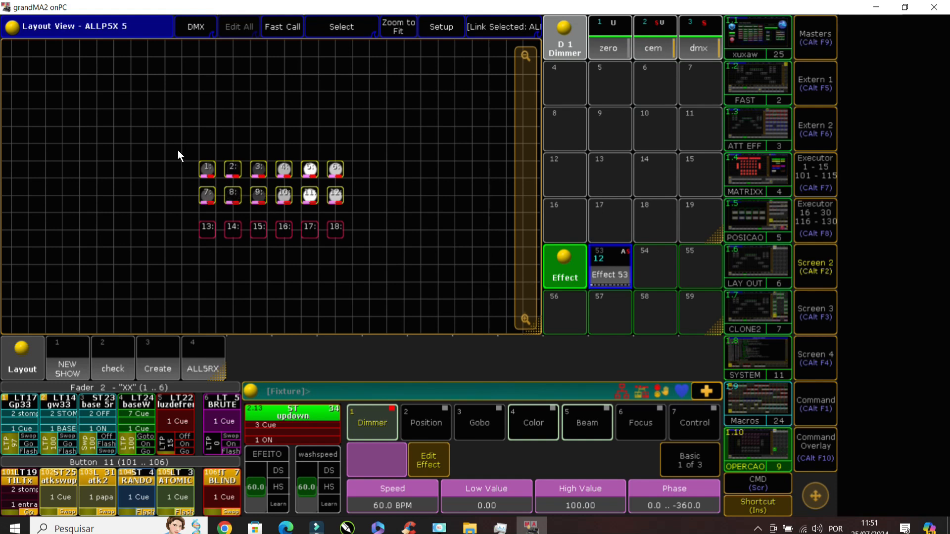
# - In layout setup mode, move the rows of fixtures 1 to 6 and 7 to 12 upward as separate rows
pyautogui.moveTo(177, 150); pyautogui.dragTo(337, 126)
pyautogui.click(437, 33)
pyautogui.moveTo(198, 185); pyautogui.dragTo(340, 174)
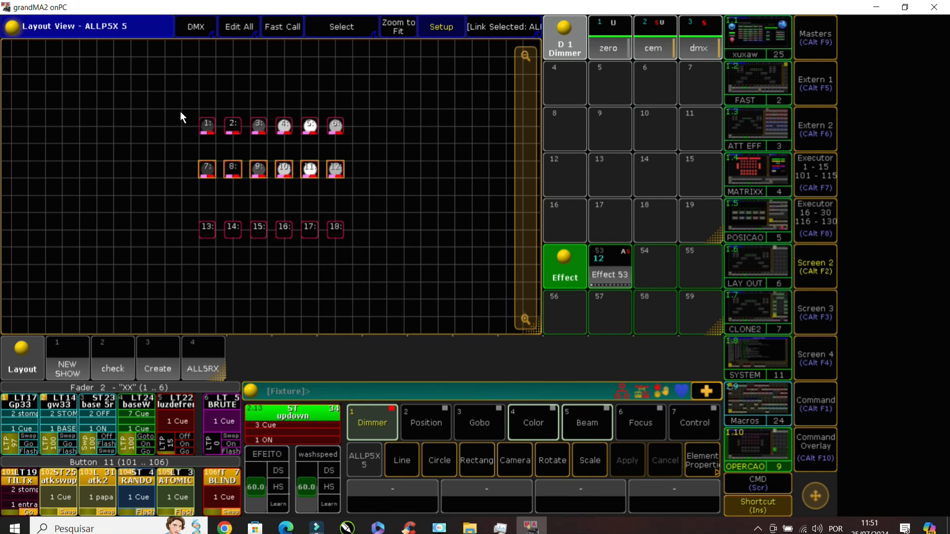
pyautogui.moveTo(180, 111); pyautogui.dragTo(394, 142)
pyautogui.moveTo(158, 151); pyautogui.dragTo(423, 194)
# - Set the form of effect 53's dimmer line to Chase 5
pyautogui.click(609, 270)
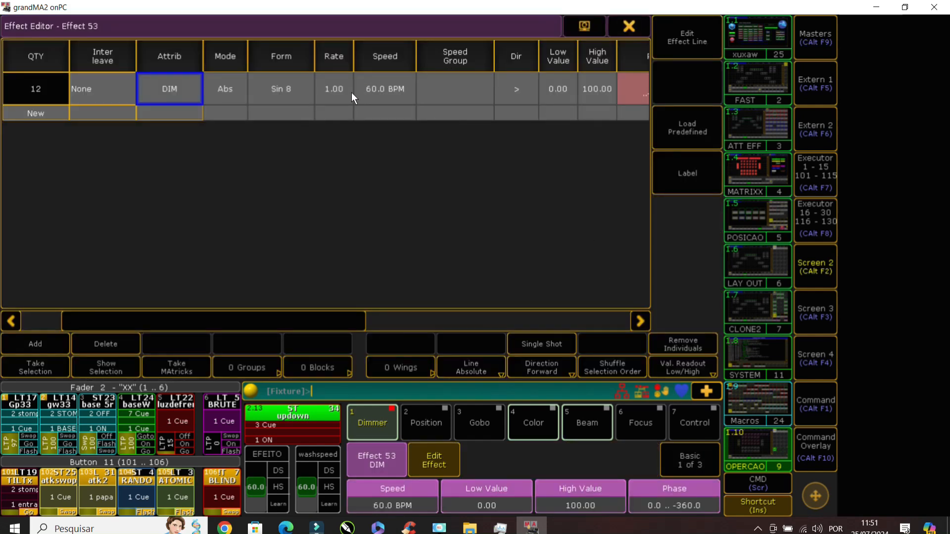
pyautogui.click(268, 90)
pyautogui.click(267, 90)
pyautogui.click(470, 197)
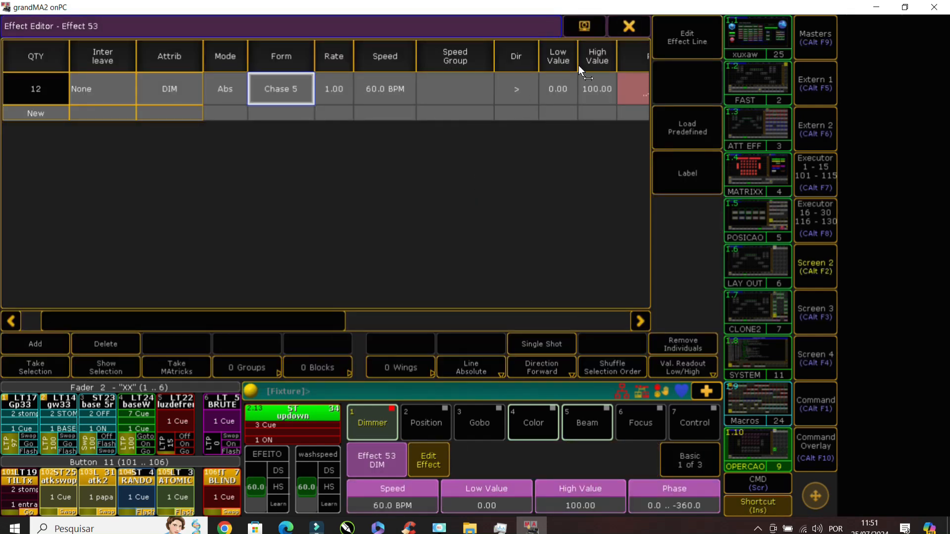
pyautogui.click(630, 26)
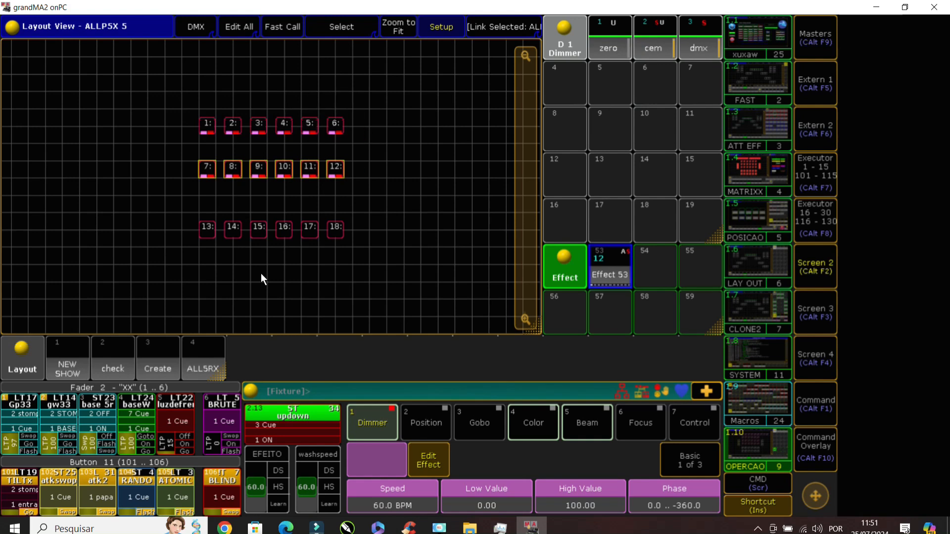
# - Set the speed of effect 53's dimmer line to 30 BPM
pyautogui.rightClick(598, 274)
pyautogui.rightClick(381, 85)
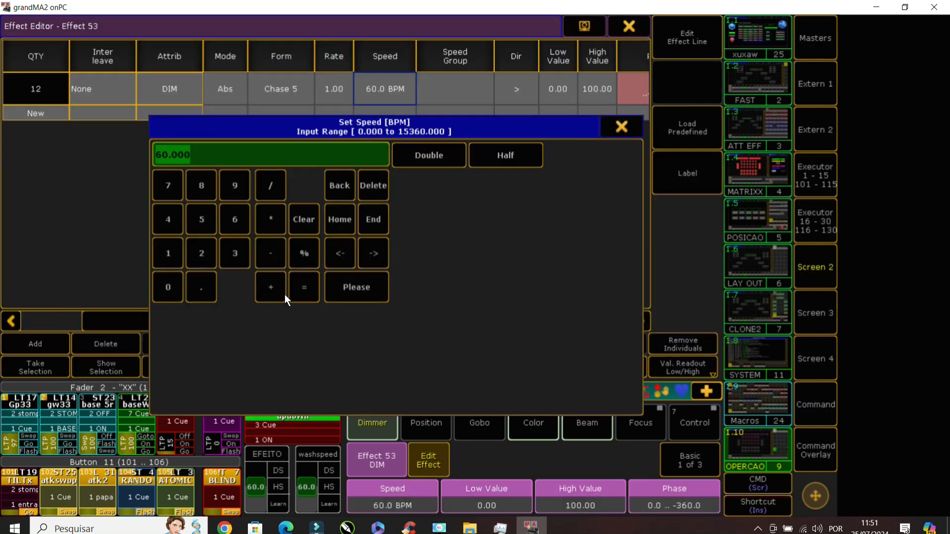
pyautogui.click(234, 253)
pyautogui.click(168, 287)
pyautogui.click(356, 287)
pyautogui.click(629, 26)
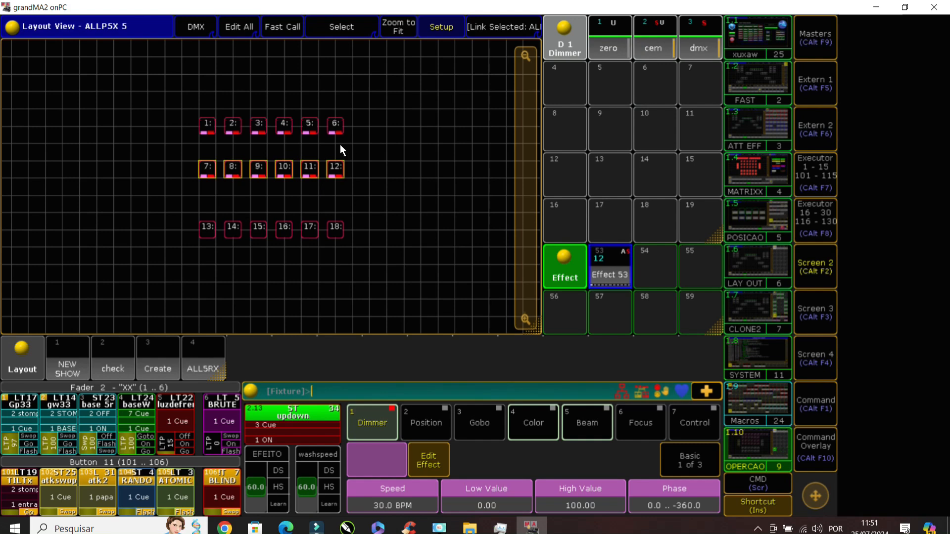
# - Place fixtures 10 to 12 to the right of fixture 6 and fixtures 7 to 9 to the left of fixture 1, forming one row
pyautogui.moveTo(267, 148); pyautogui.dragTo(369, 203)
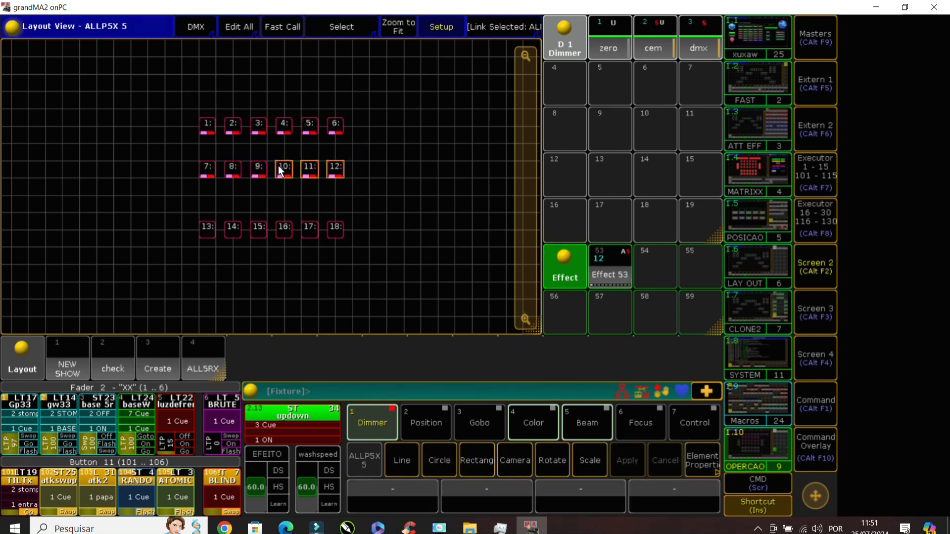
pyautogui.moveTo(278, 165); pyautogui.dragTo(365, 124)
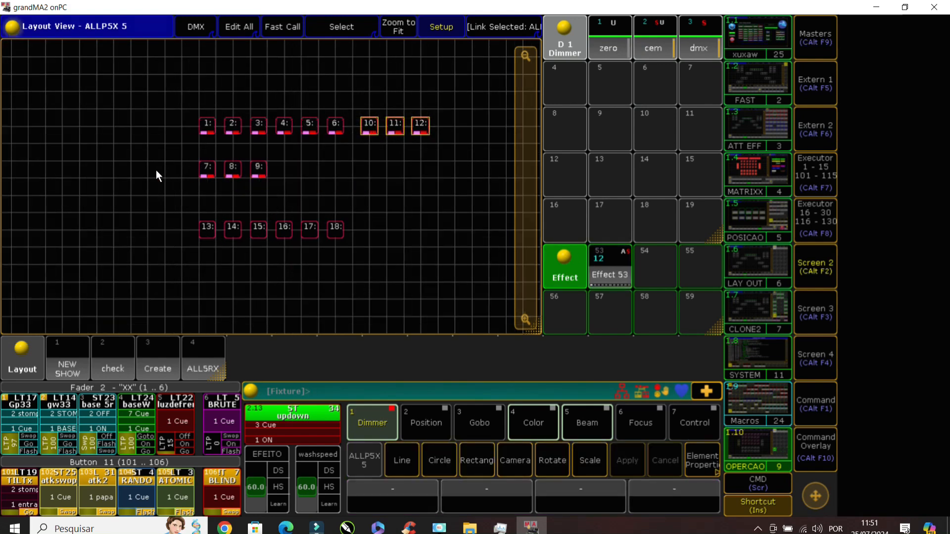
pyautogui.moveTo(202, 164); pyautogui.dragTo(180, 129)
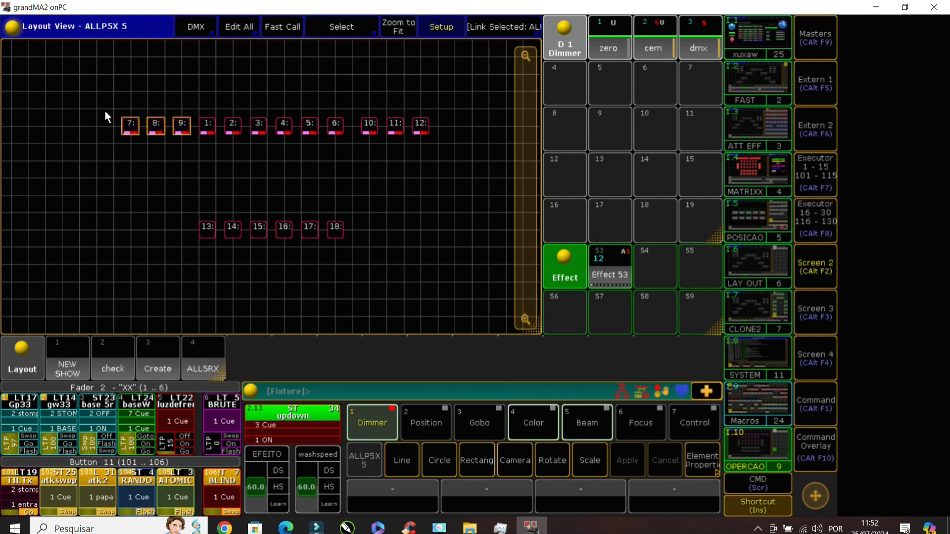
# - Select all twelve fixtures of the new row, take the selection into effect 53's line and run the effect
pyautogui.moveTo(105, 111); pyautogui.dragTo(456, 150)
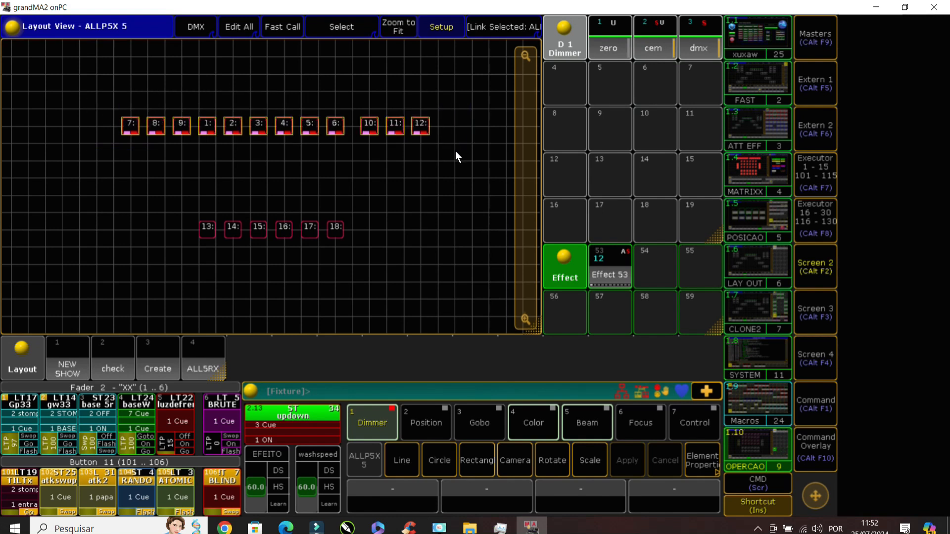
pyautogui.doubleClick(604, 274)
pyautogui.click(27, 91)
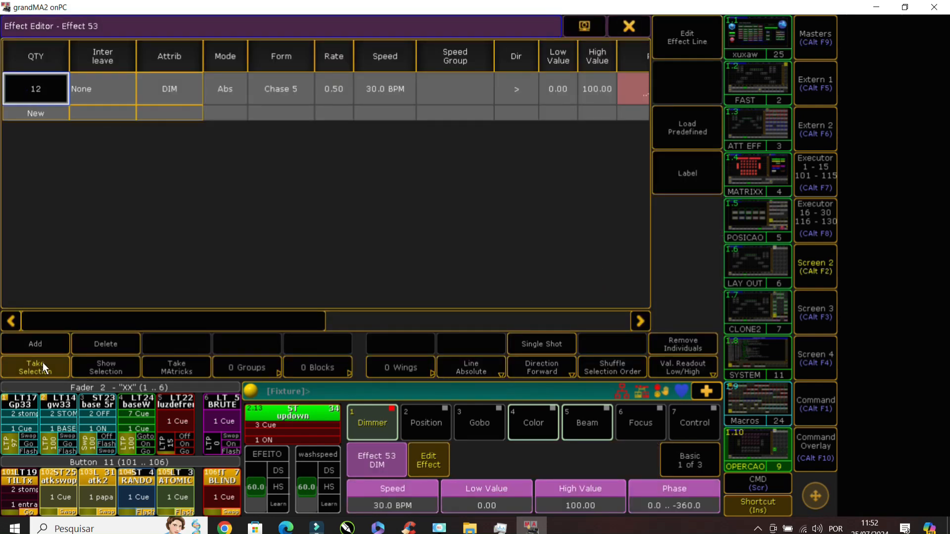
pyautogui.click(625, 29)
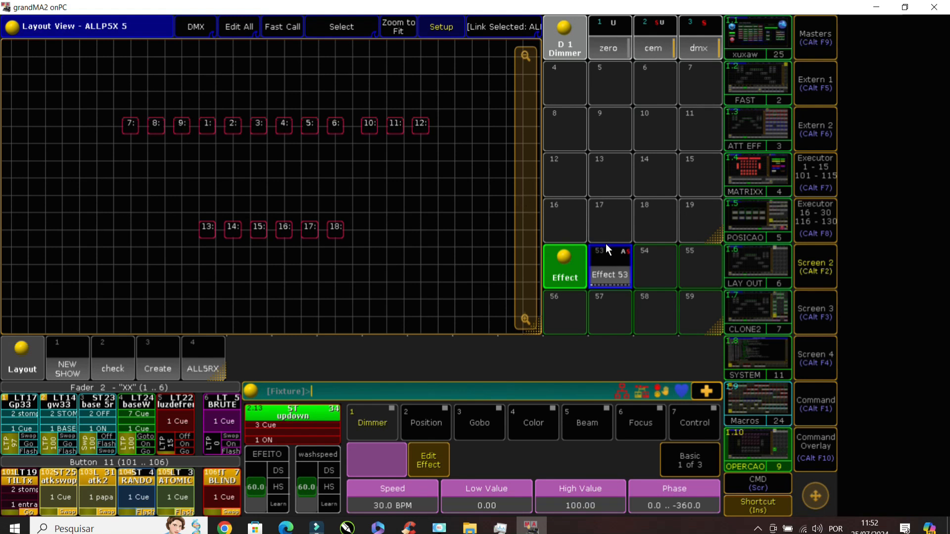
pyautogui.click(618, 259)
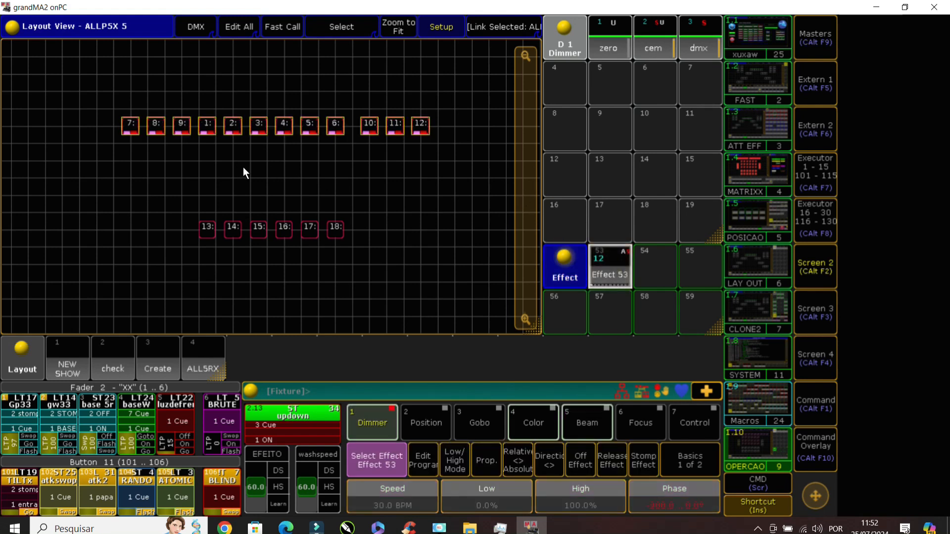
# - Remove all individual settings from effect 53's dimmer line
pyautogui.click(600, 282)
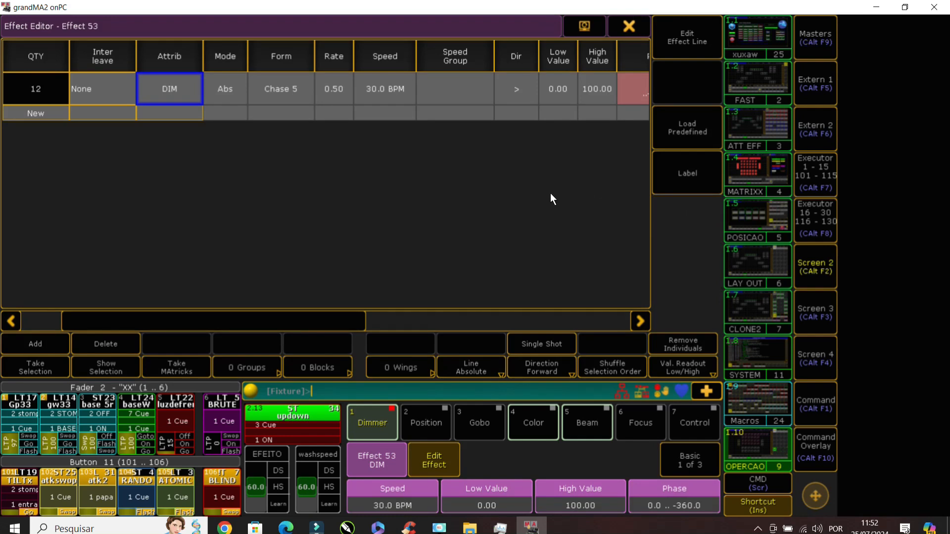
pyautogui.click(682, 349)
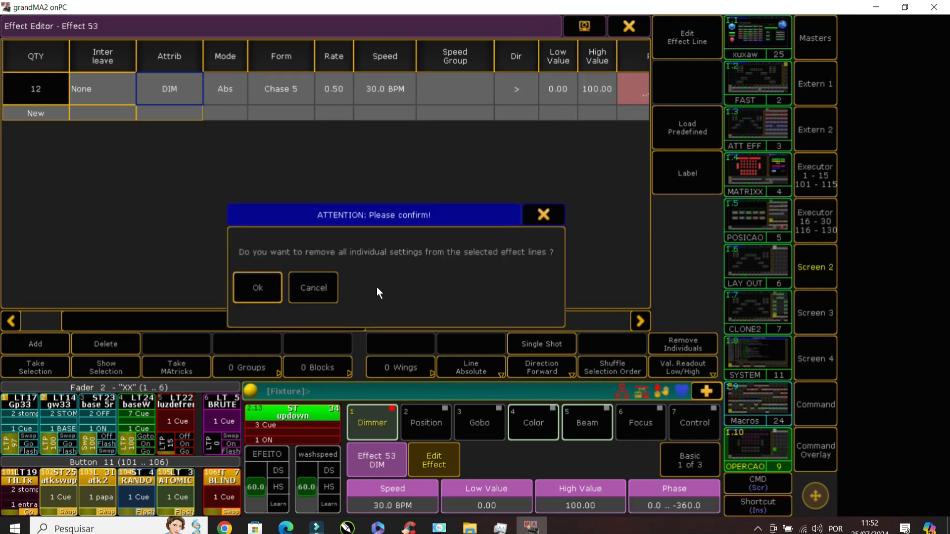
pyautogui.click(237, 299)
pyautogui.press('Insert')
pyautogui.click(628, 27)
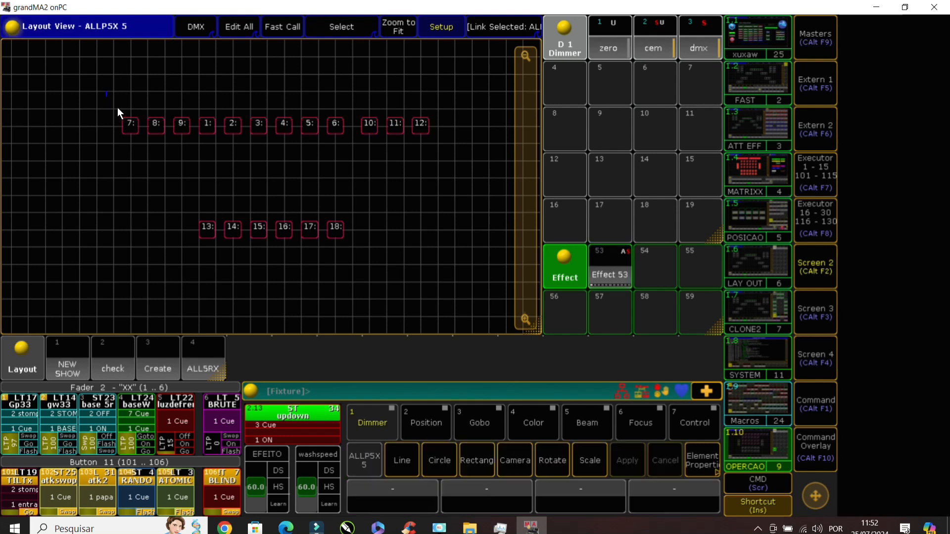
# - Reselect the row of twelve fixtures, take that selection into effect 53's dimmer line and run the effect
pyautogui.moveTo(117, 109); pyautogui.dragTo(446, 143)
pyautogui.click(638, 273)
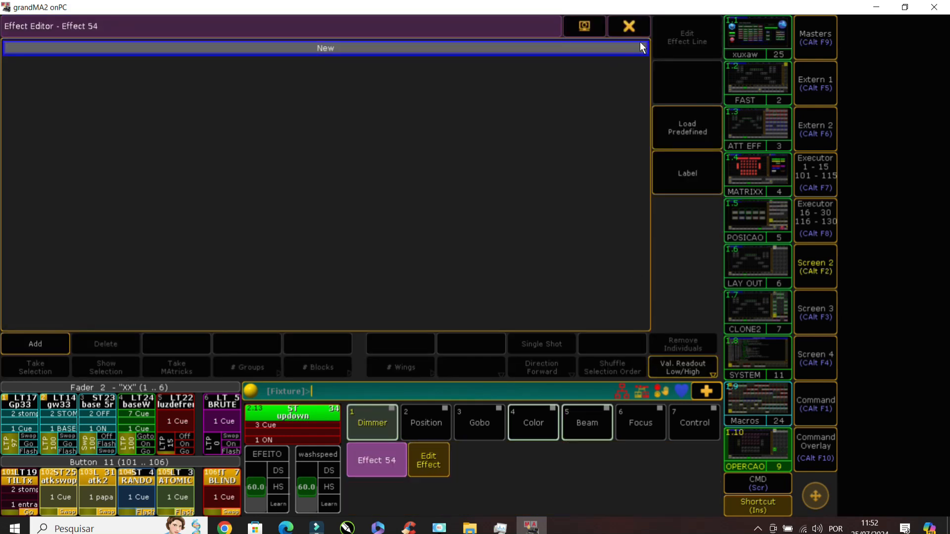
pyautogui.click(629, 27)
pyautogui.click(616, 262)
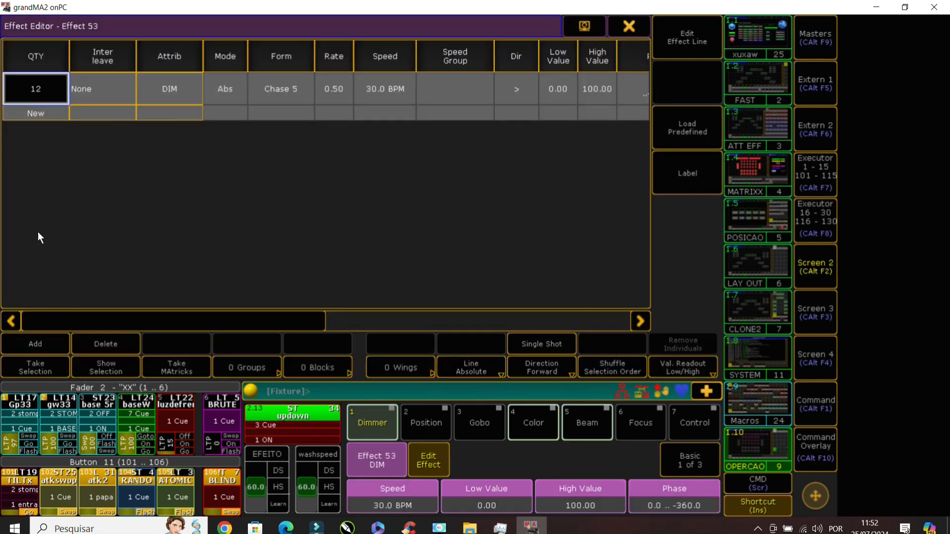
pyautogui.click(44, 366)
pyautogui.click(640, 25)
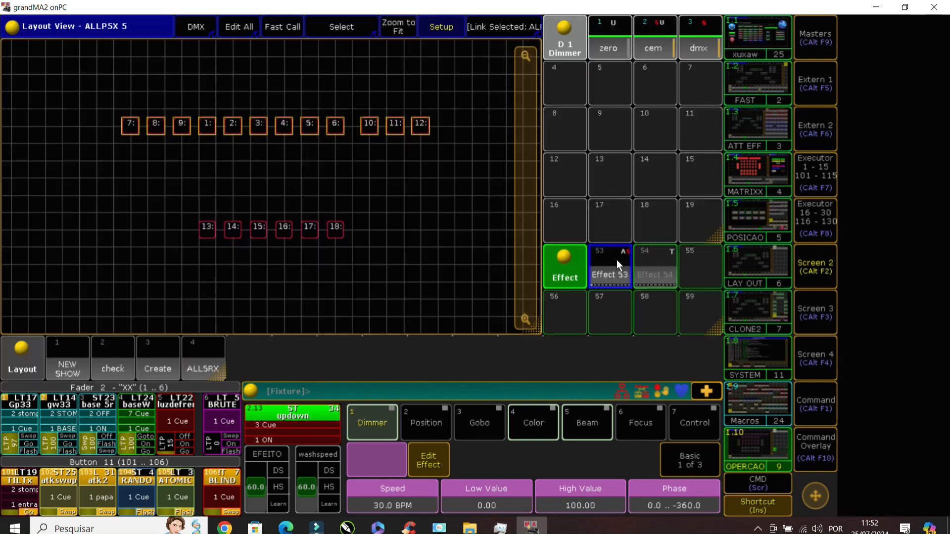
pyautogui.click(611, 269)
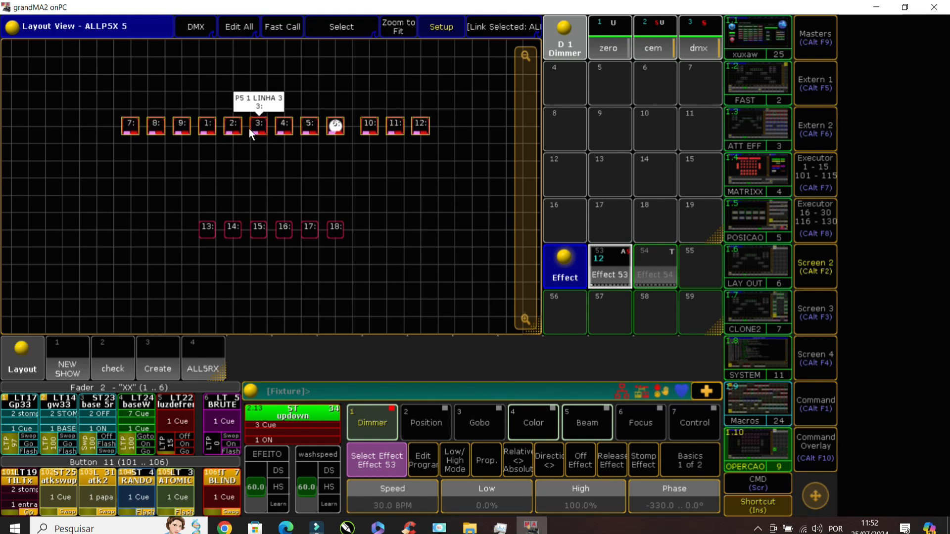
# - Check effect 53's groups, blocks and wings settings, close its editor and clear the programmer
pyautogui.click(629, 273)
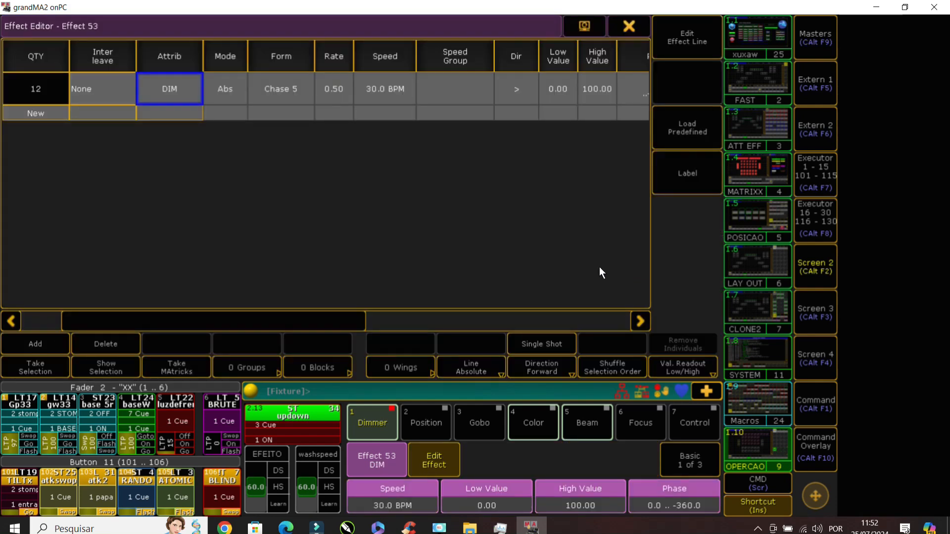
pyautogui.moveTo(349, 316); pyautogui.dragTo(571, 313)
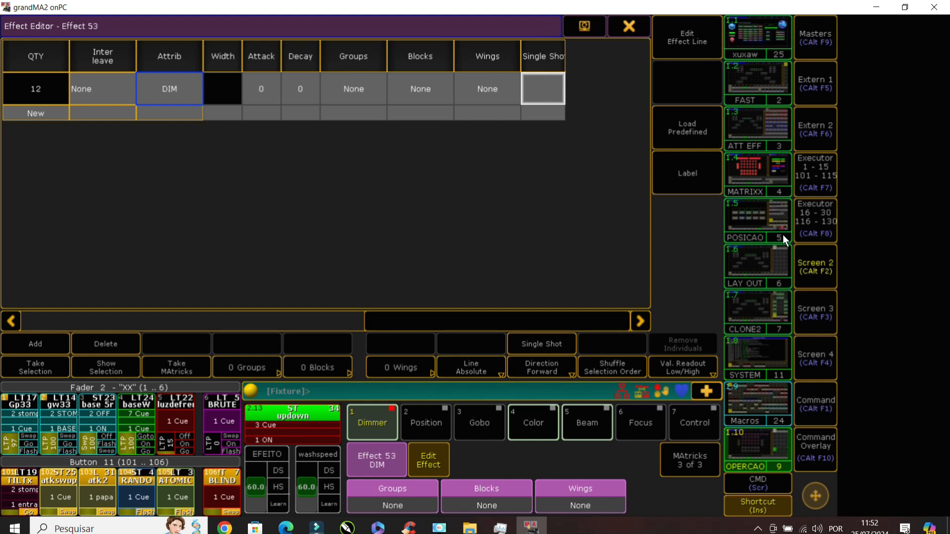
pyautogui.click(631, 29)
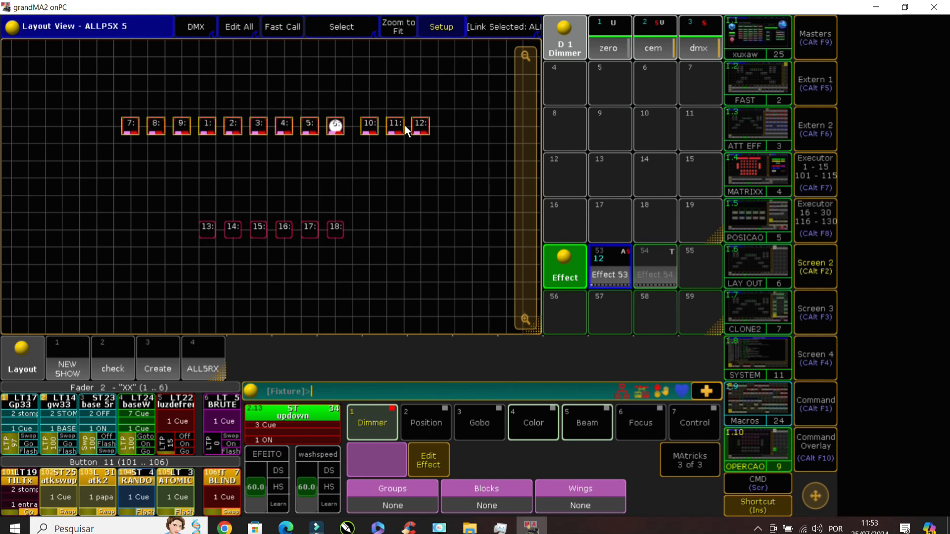
pyautogui.press('c')
pyautogui.press('c')
pyautogui.press('c')
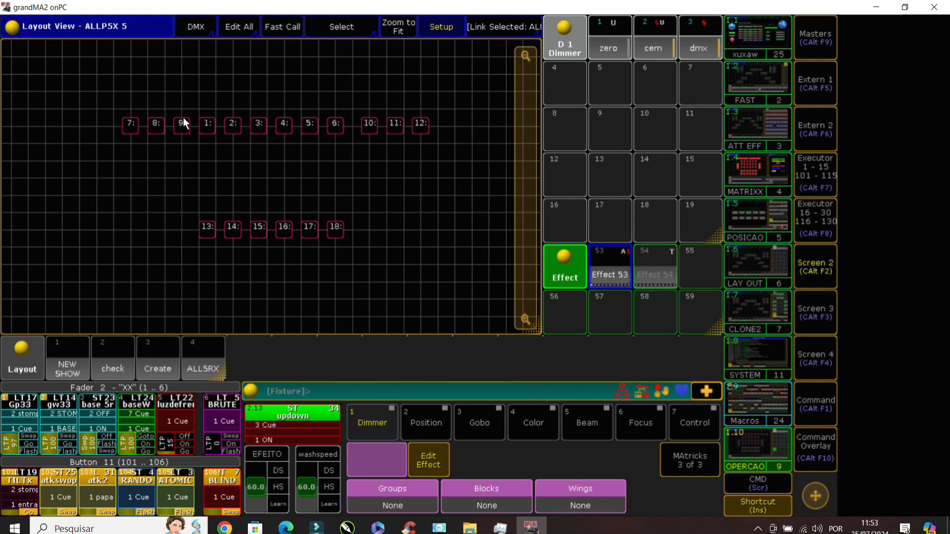
# - Select fixtures 1 to 6 in the layout and move them up into a separate row above the other fixtures
pyautogui.moveTo(197, 113); pyautogui.dragTo(355, 150)
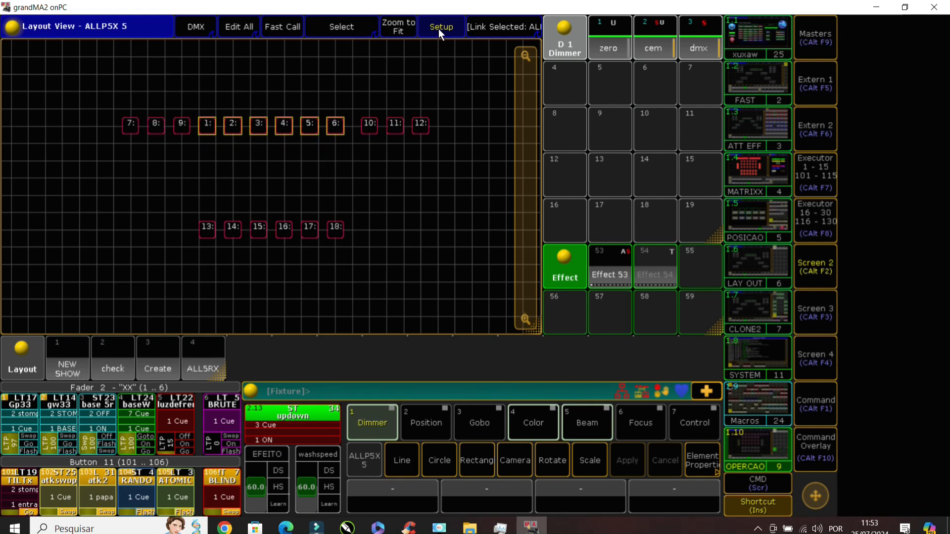
pyautogui.click(438, 29)
pyautogui.click(344, 79)
pyautogui.click(431, 28)
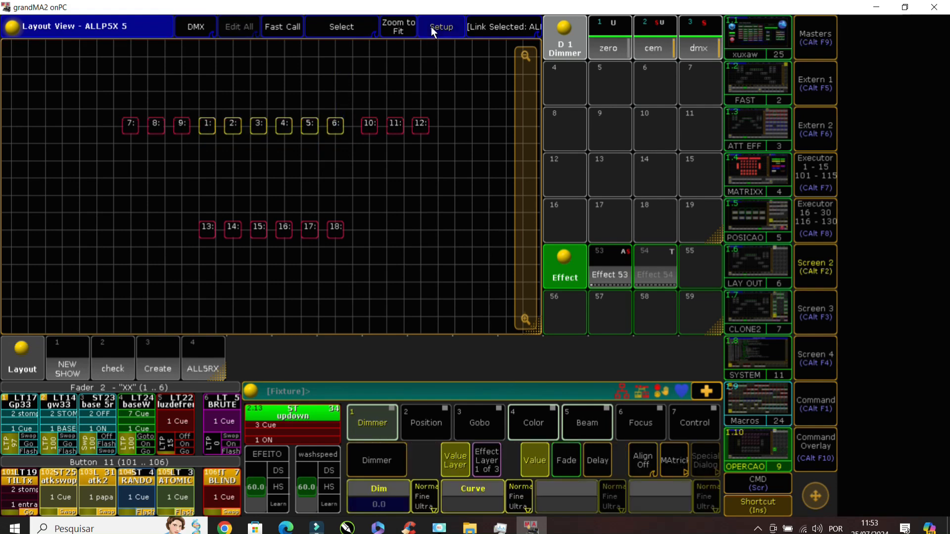
pyautogui.moveTo(336, 125); pyautogui.dragTo(344, 82)
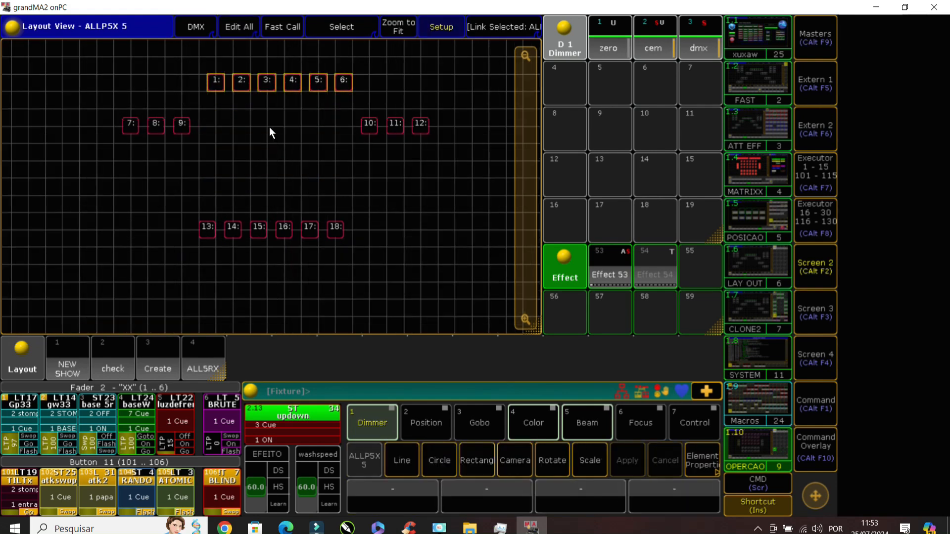
# - Arrange fixtures 7 to 12 in a row directly below fixtures 1 to 6, and place fixtures 13 to 15 right of fixture 12
pyautogui.moveTo(109, 116); pyautogui.dragTo(346, 125)
pyautogui.moveTo(260, 110); pyautogui.dragTo(507, 138)
pyautogui.moveTo(418, 120); pyautogui.dragTo(487, 124)
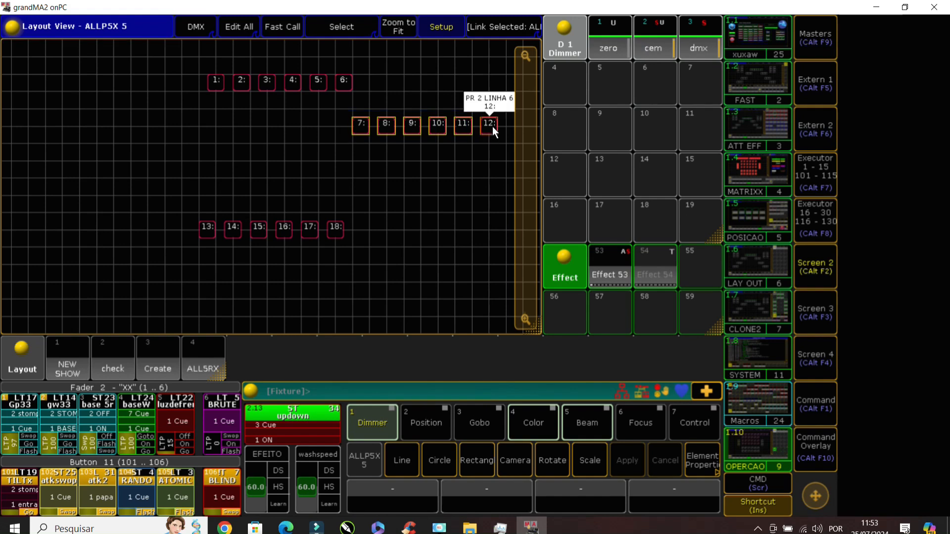
pyautogui.moveTo(489, 129); pyautogui.dragTo(340, 121)
pyautogui.moveTo(192, 203); pyautogui.dragTo(271, 264)
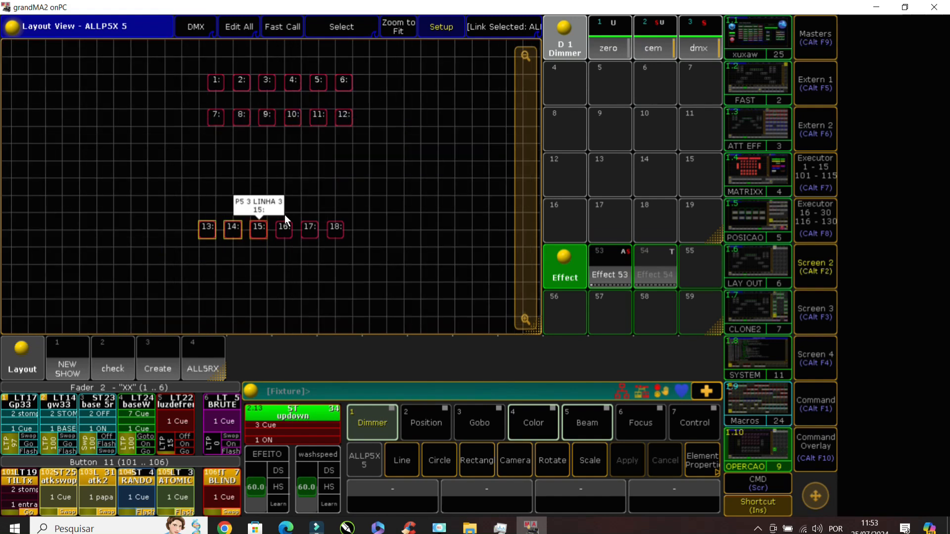
pyautogui.moveTo(259, 229); pyautogui.dragTo(418, 118)
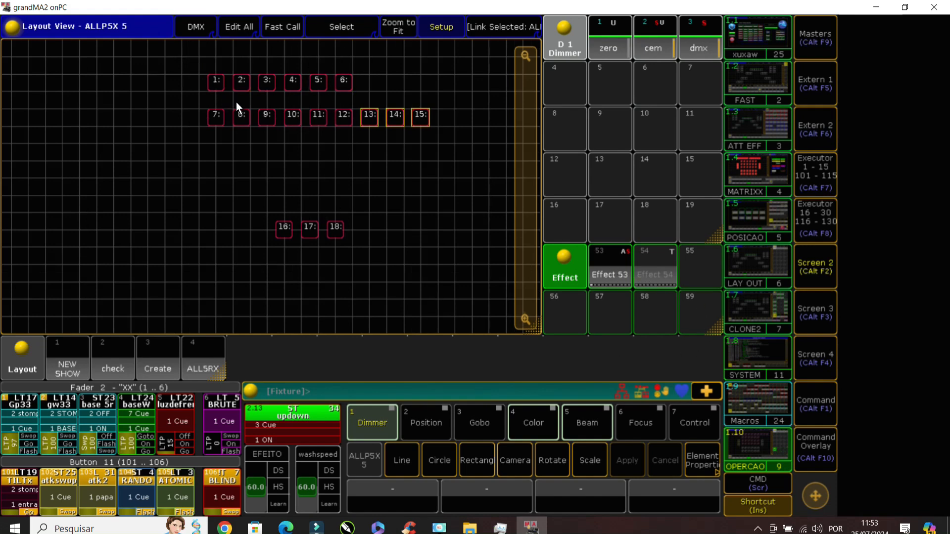
# - Create a new effect in pool slot 56 with the Dim attribute for fixtures 1 to 6
pyautogui.moveTo(186, 64); pyautogui.dragTo(378, 93)
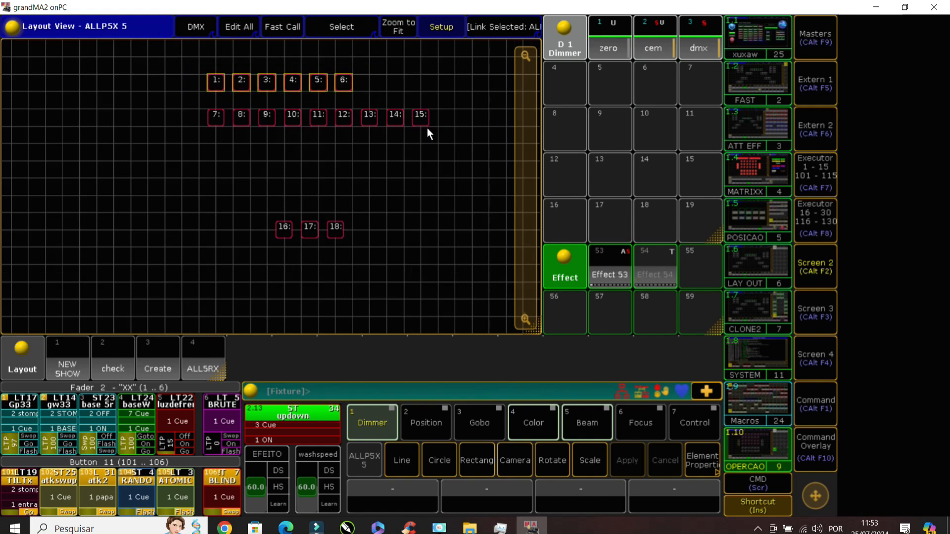
pyautogui.click(571, 322)
pyautogui.click(349, 48)
pyautogui.click(295, 49)
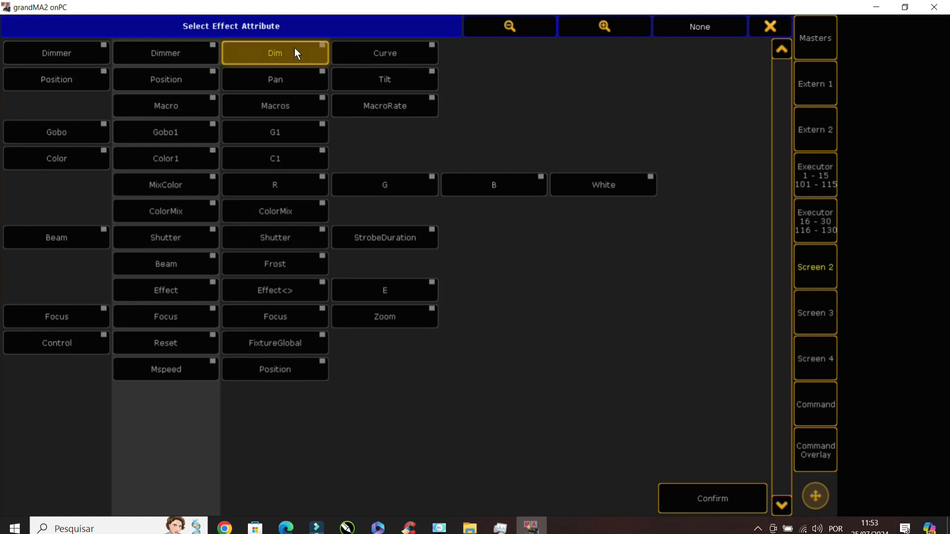
pyautogui.click(741, 503)
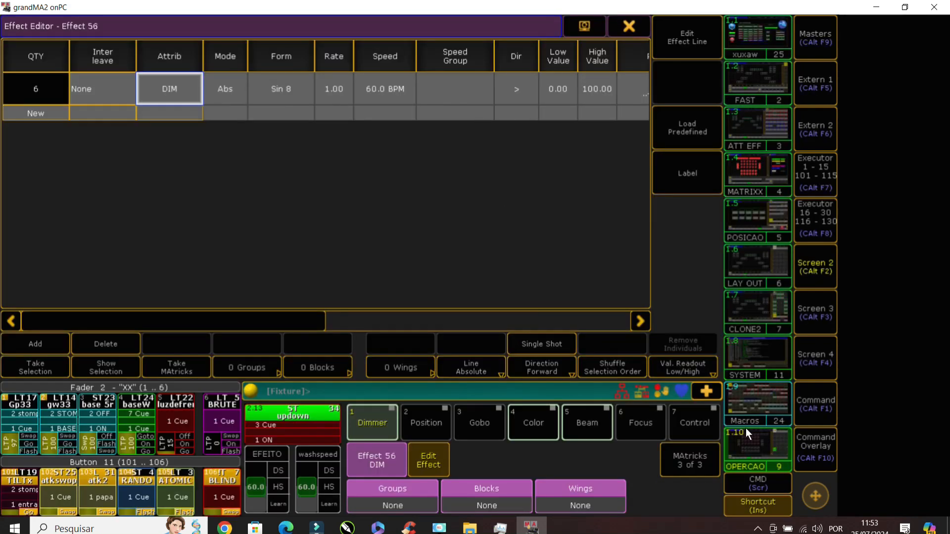
pyautogui.click(629, 25)
pyautogui.click(569, 319)
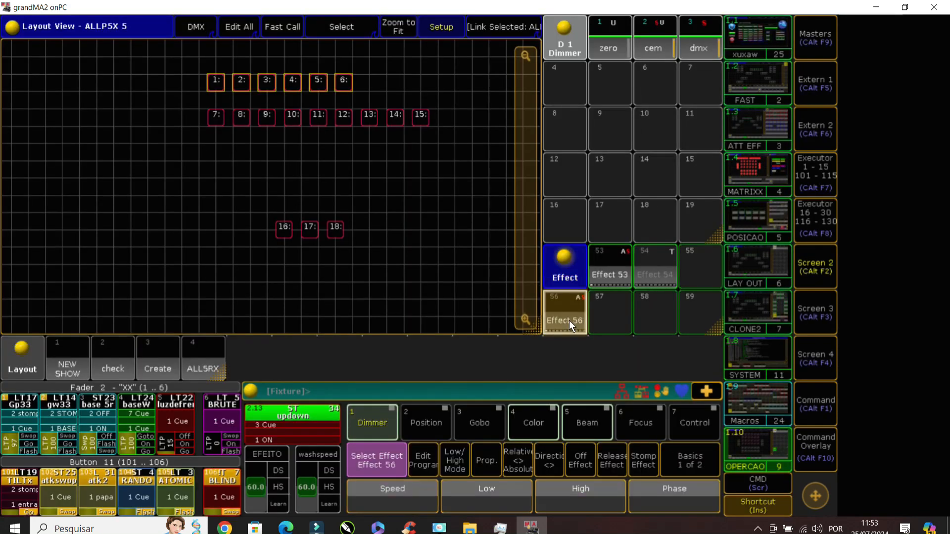
pyautogui.click(569, 317)
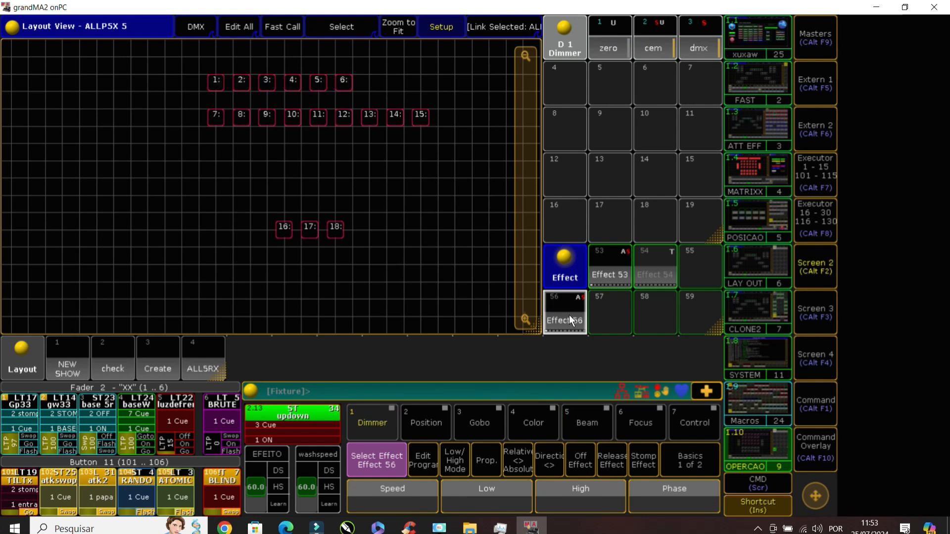
# - Clone fixtures 1 thru 6 to fixtures 7 thru 15 in all items except layouts, using Overwrite
pyautogui.write('Clone Fixture')
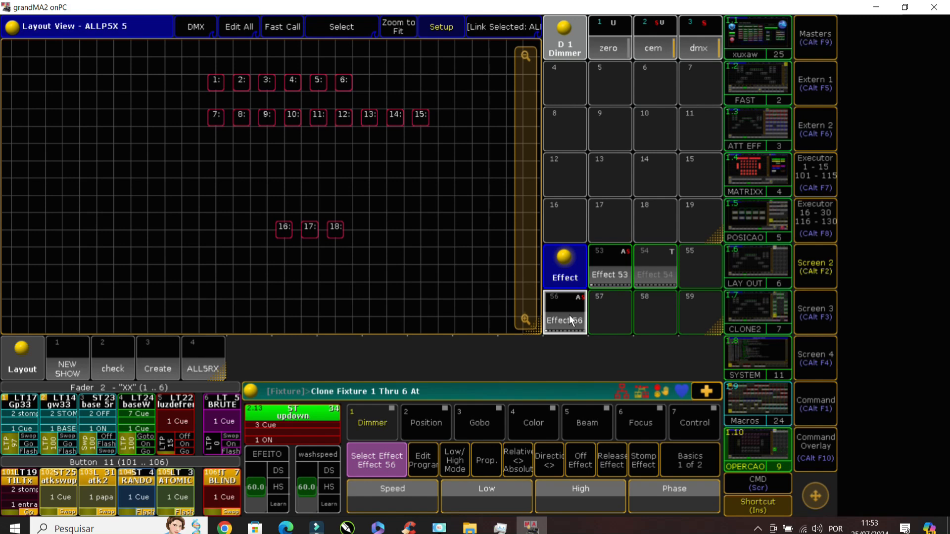
pyautogui.write('1 Thru 6 At 7 Thru 15')
pyautogui.press('Return')
pyautogui.click(479, 457)
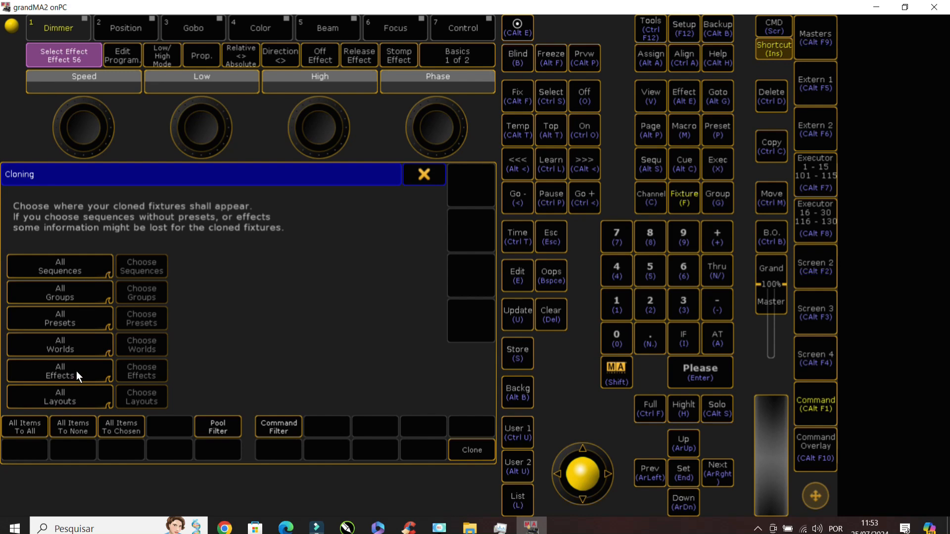
pyautogui.click(72, 396)
pyautogui.click(76, 397)
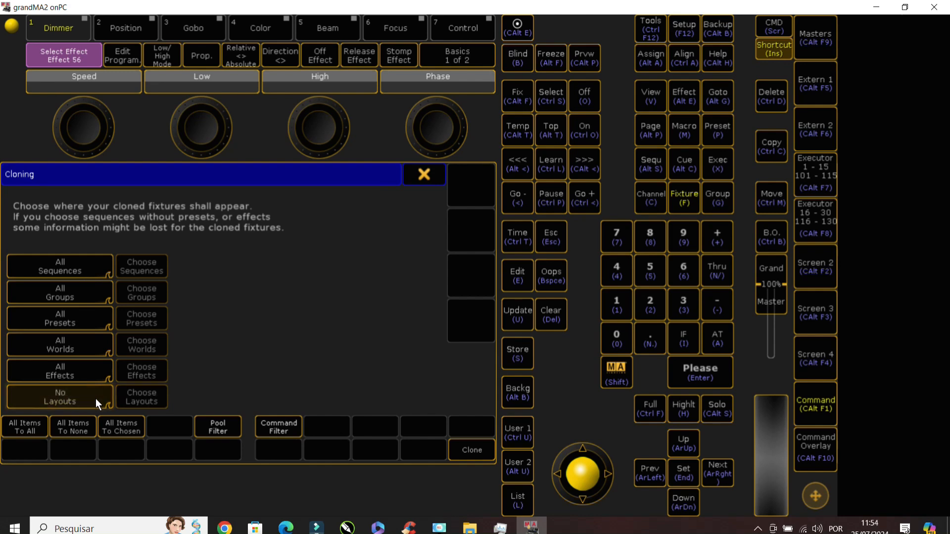
pyautogui.click(471, 448)
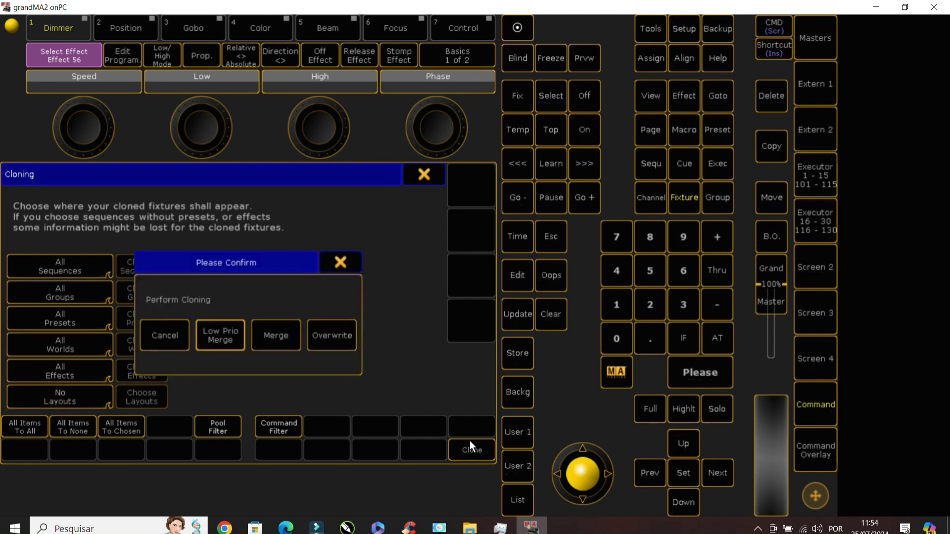
pyautogui.click(321, 339)
pyautogui.click(426, 173)
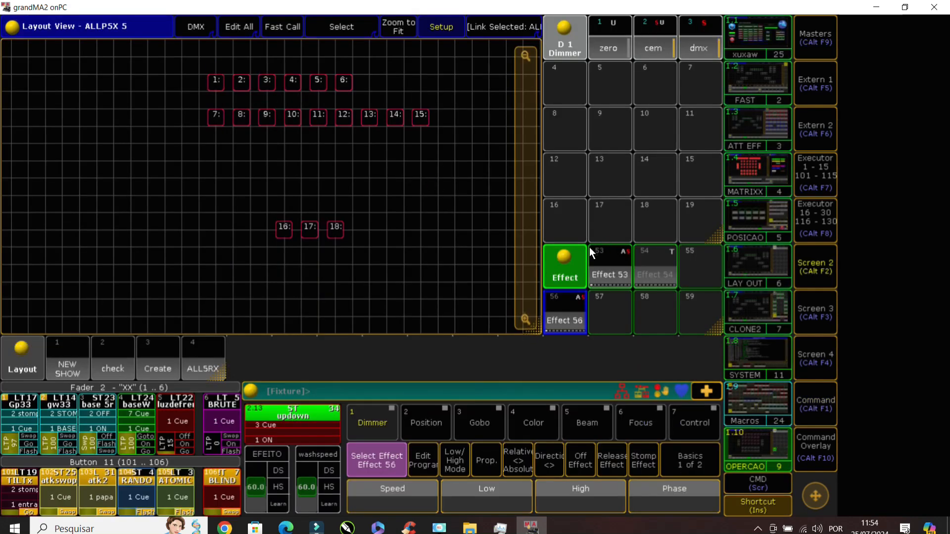
# - Run effect 56 and set its dimmer line's speed to 10 BPM
pyautogui.click(568, 320)
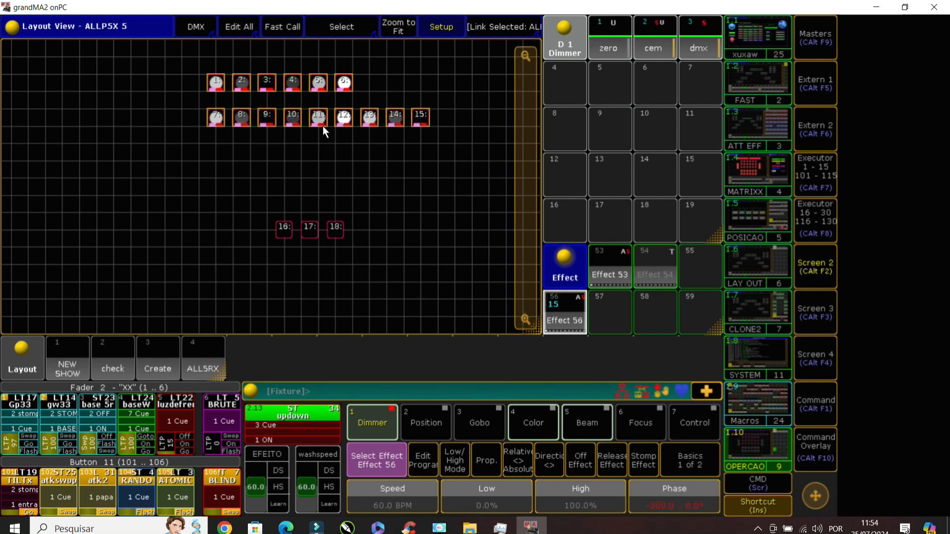
pyautogui.click(563, 319)
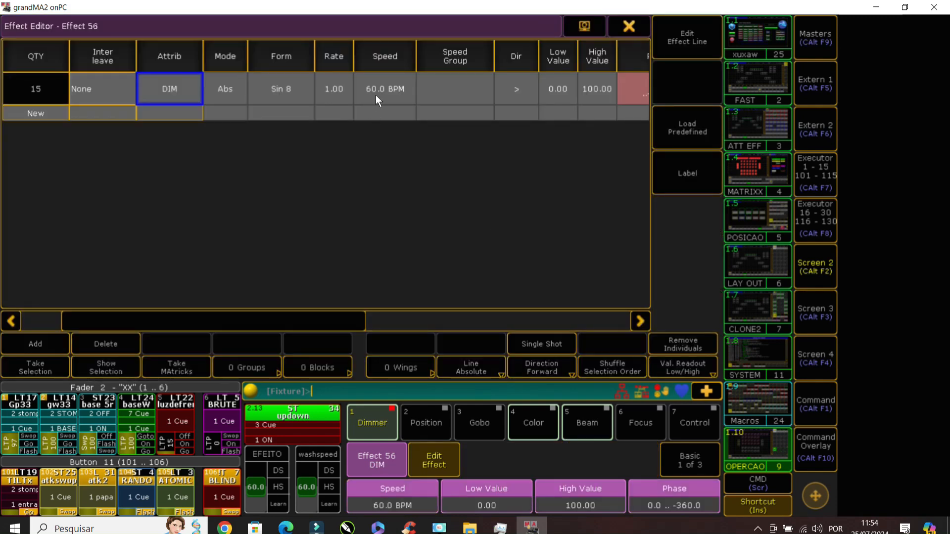
pyautogui.click(391, 89)
pyautogui.click(173, 265)
pyautogui.click(171, 286)
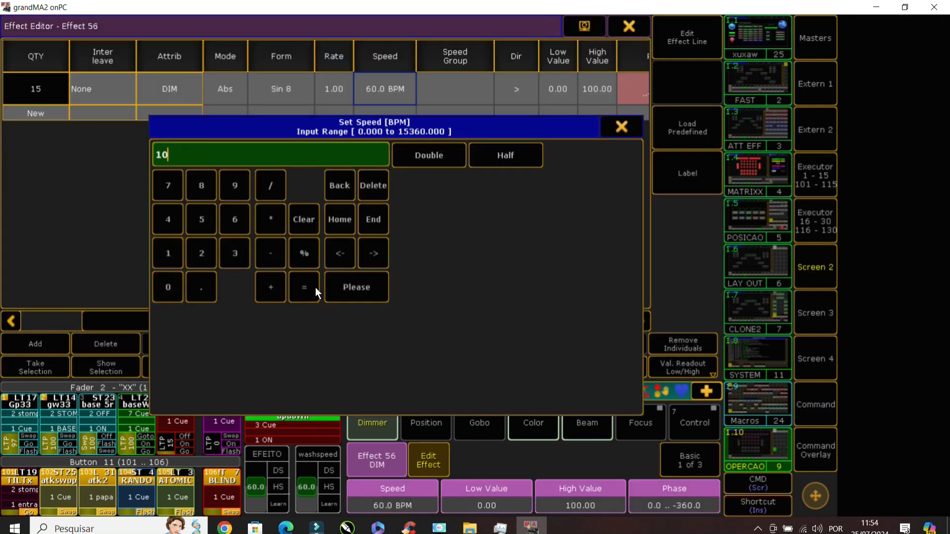
pyautogui.click(377, 287)
pyautogui.click(629, 26)
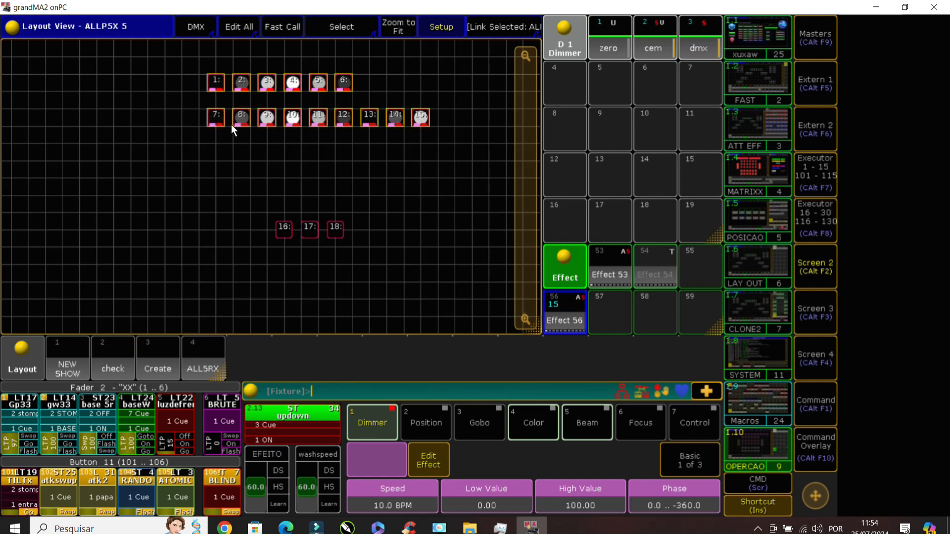
# - Move fixtures 13 to 15 into a third row below fixtures 7 to 9
pyautogui.moveTo(356, 104)
pyautogui.mouseDown()
pyautogui.moveTo(387, 125)
pyautogui.moveTo(438, 130)
pyautogui.mouseUp()
pyautogui.click(441, 28)
pyautogui.moveTo(369, 117)
pyautogui.mouseDown()
pyautogui.moveTo(237, 153)
pyautogui.moveTo(365, 119)
pyautogui.moveTo(346, 150)
pyautogui.moveTo(217, 151)
pyautogui.mouseUp()
pyautogui.click(441, 27)
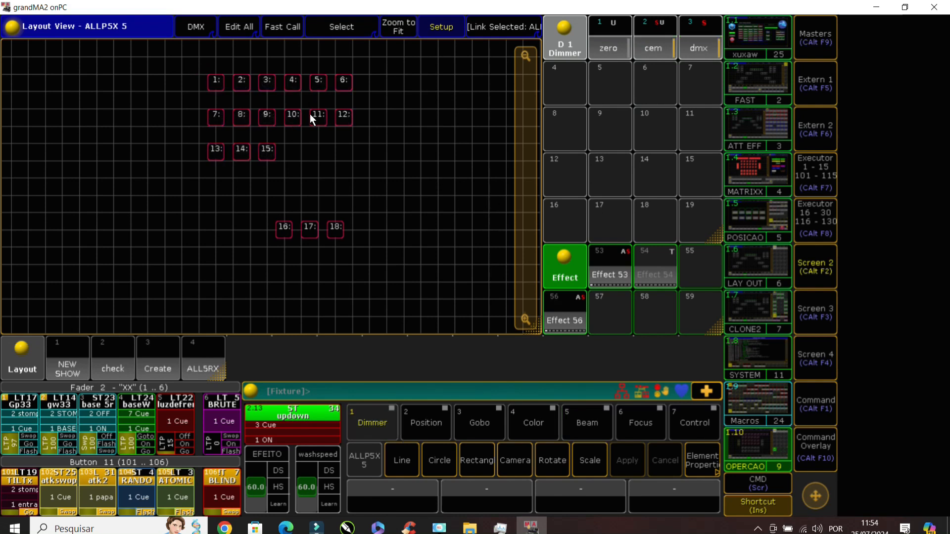
# - Select fixtures 1 to 6 and examine the phase setting of effect 56's dimmer line
pyautogui.moveTo(191, 68); pyautogui.dragTo(395, 93)
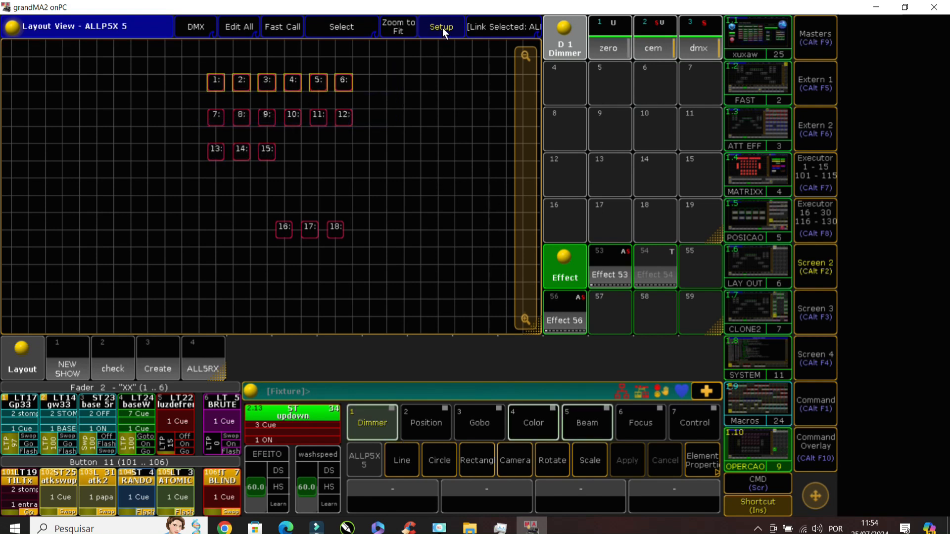
pyautogui.rightClick(574, 320)
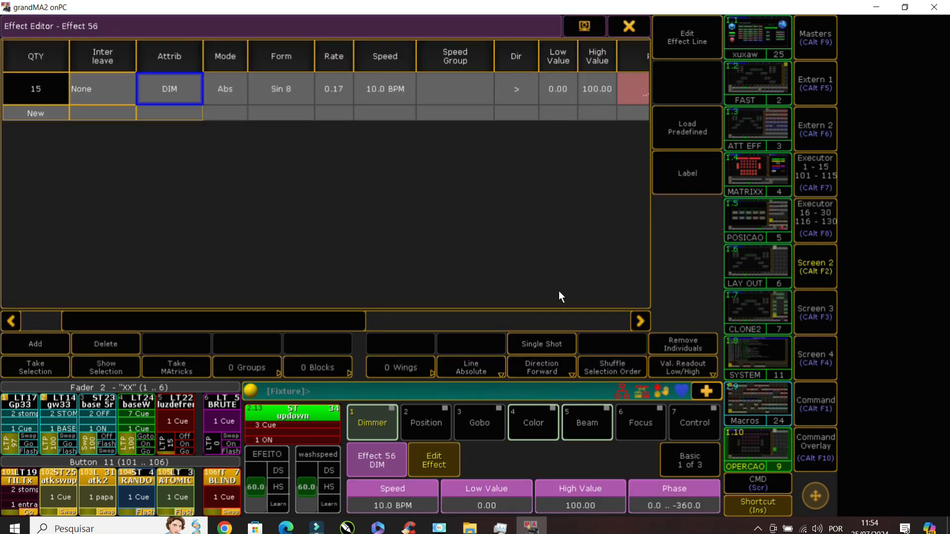
pyautogui.moveTo(321, 318); pyautogui.dragTo(438, 320)
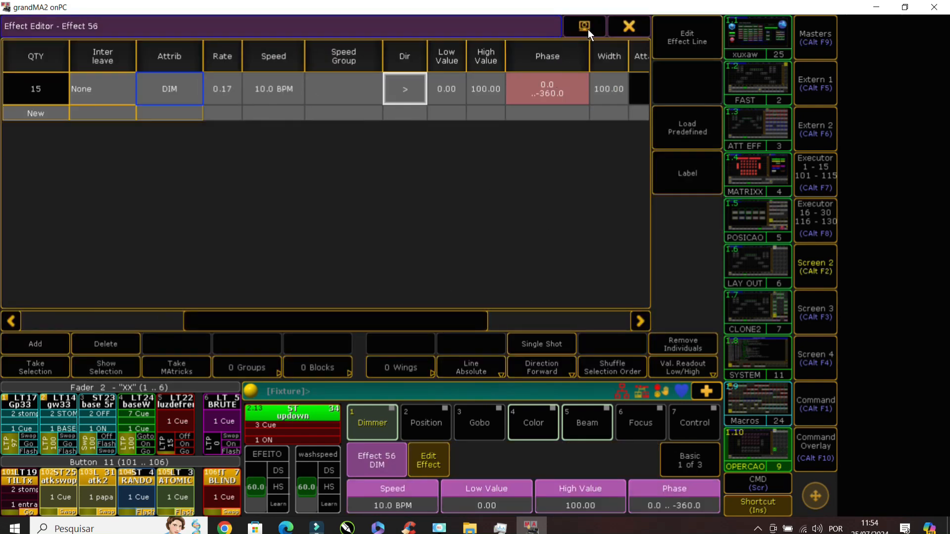
pyautogui.click(625, 27)
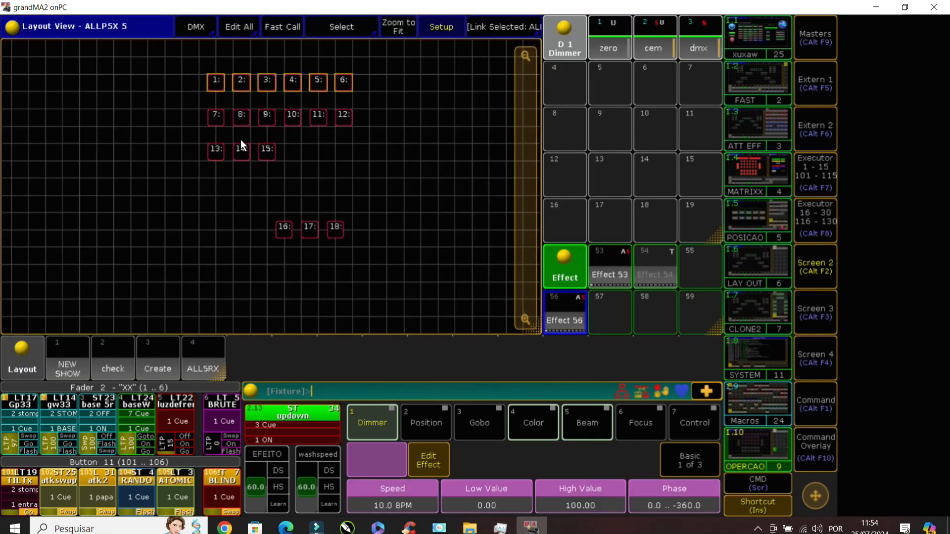
# - Demonstrate the clone order by repeatedly selecting fixtures 7 to 12 and the remaining fixtures 13 to 15
pyautogui.moveTo(188, 100); pyautogui.dragTo(370, 130)
pyautogui.moveTo(212, 135); pyautogui.dragTo(328, 167)
pyautogui.click(255, 132)
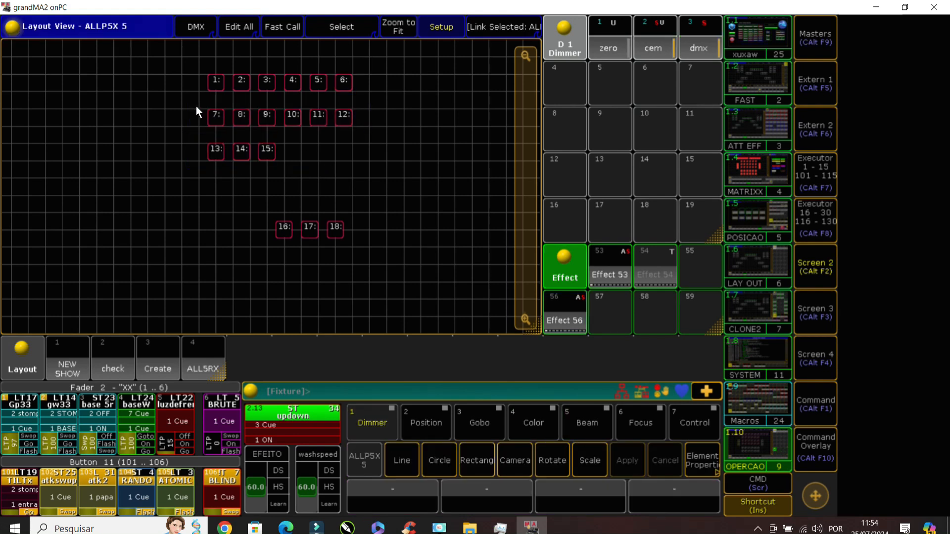
pyautogui.moveTo(196, 107); pyautogui.dragTo(381, 139)
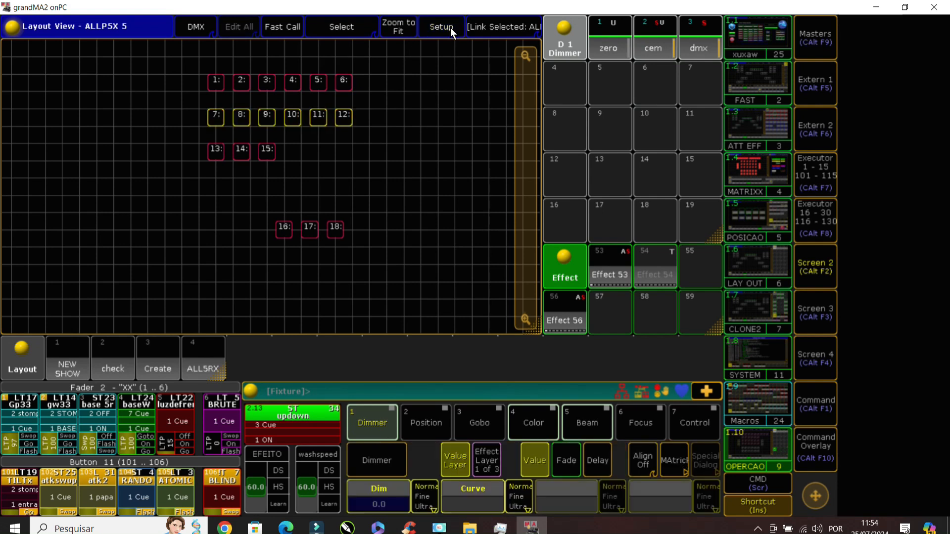
pyautogui.moveTo(187, 139); pyautogui.dragTo(326, 173)
pyautogui.click(257, 135)
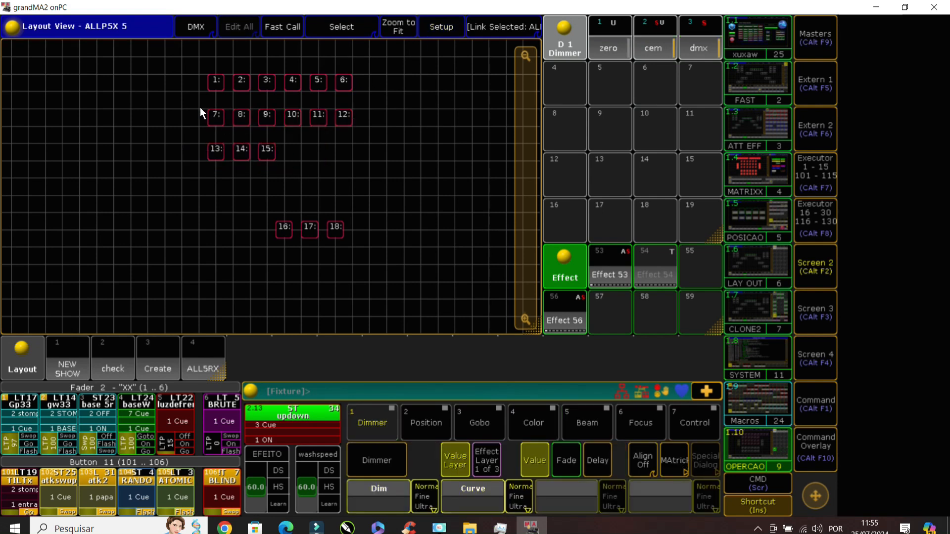
pyautogui.moveTo(200, 108); pyautogui.dragTo(336, 132)
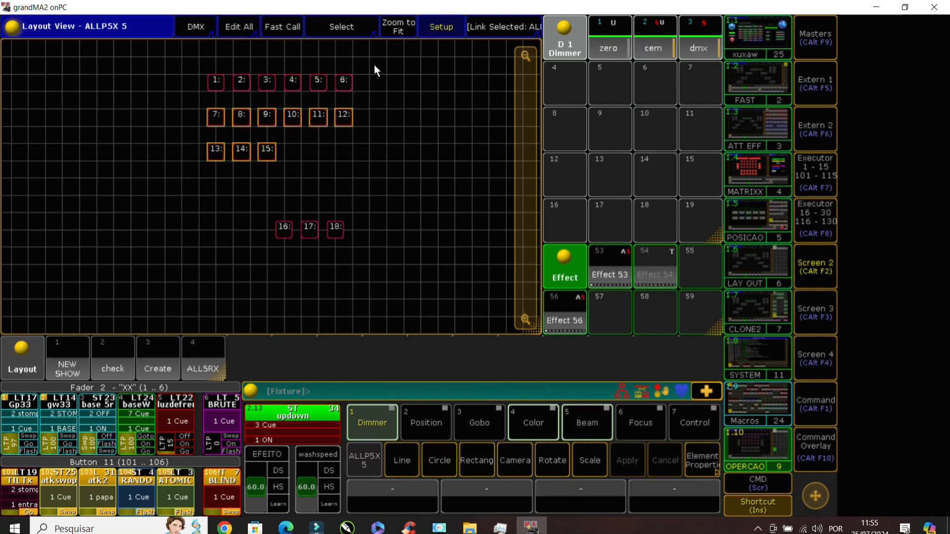
# - Move fixtures 13 to 15 back into the second row, directly right of fixture 12
pyautogui.moveTo(206, 144); pyautogui.dragTo(279, 150)
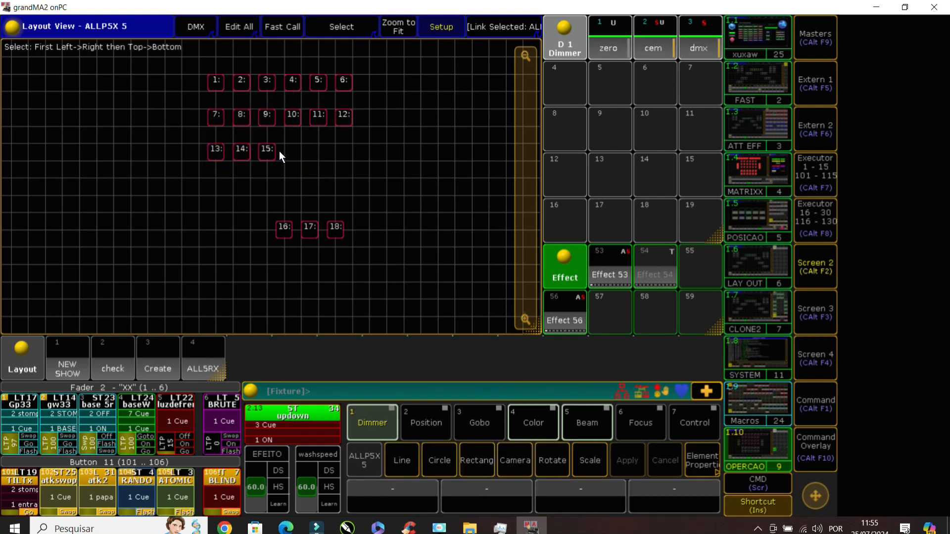
pyautogui.moveTo(217, 151); pyautogui.dragTo(372, 119)
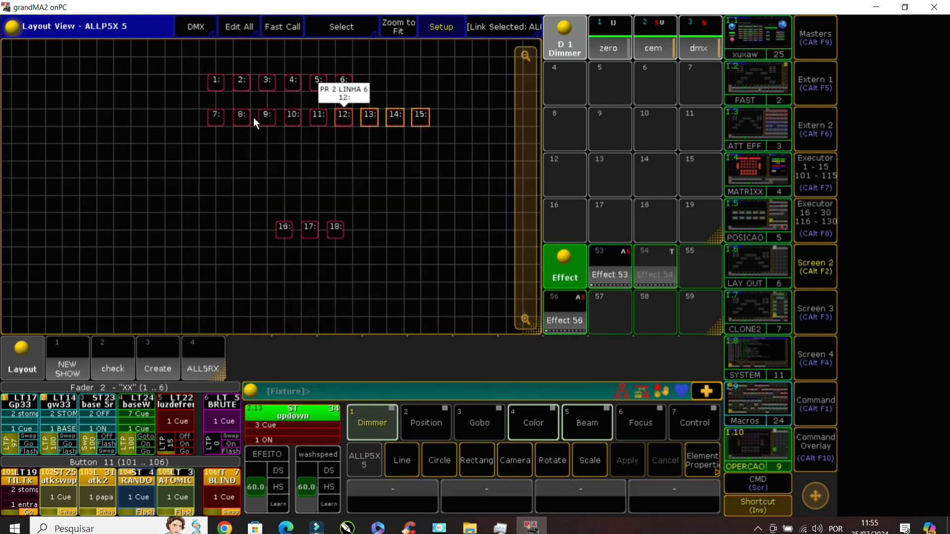
# - Select fixtures 7 to 15, take them as the selection for effect 56's dimmer line, and examine its phase setting
pyautogui.click(203, 107)
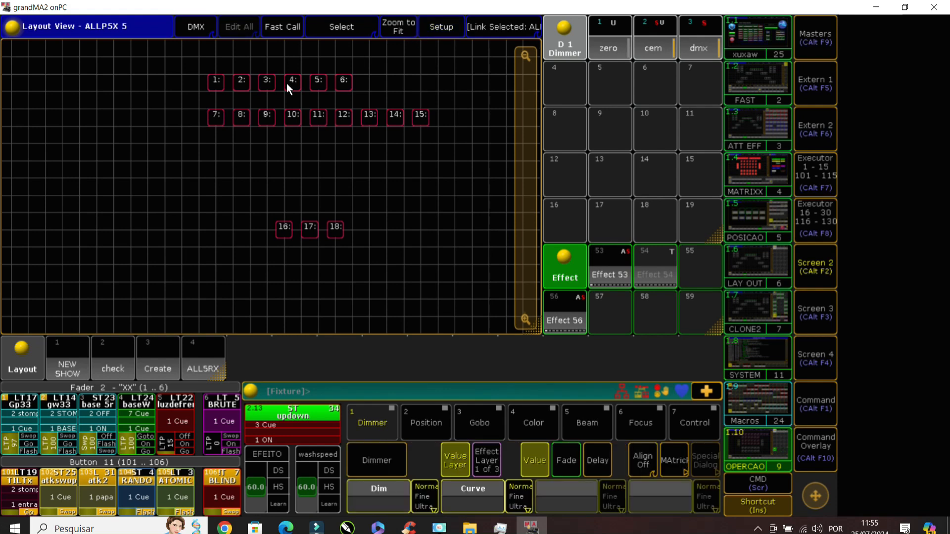
pyautogui.moveTo(196, 110); pyautogui.dragTo(487, 136)
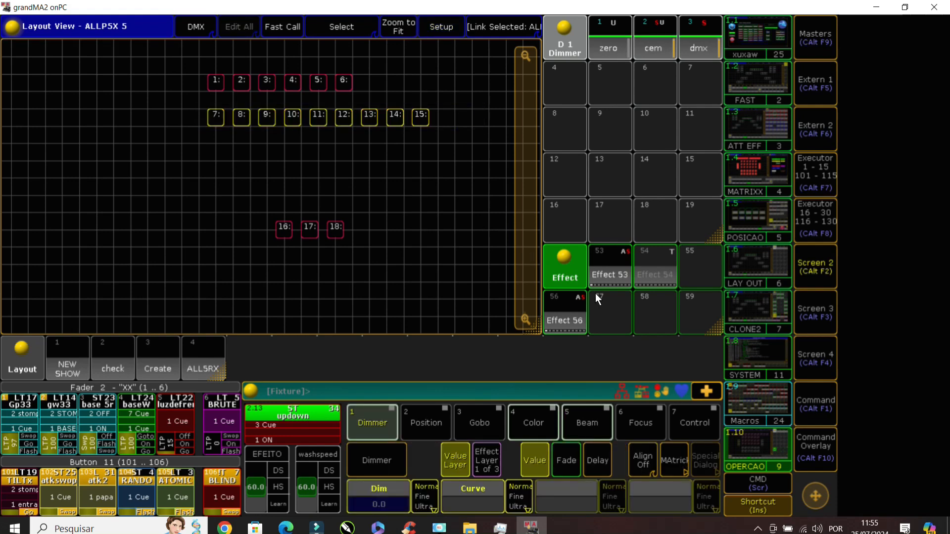
pyautogui.click(575, 316)
pyautogui.click(38, 92)
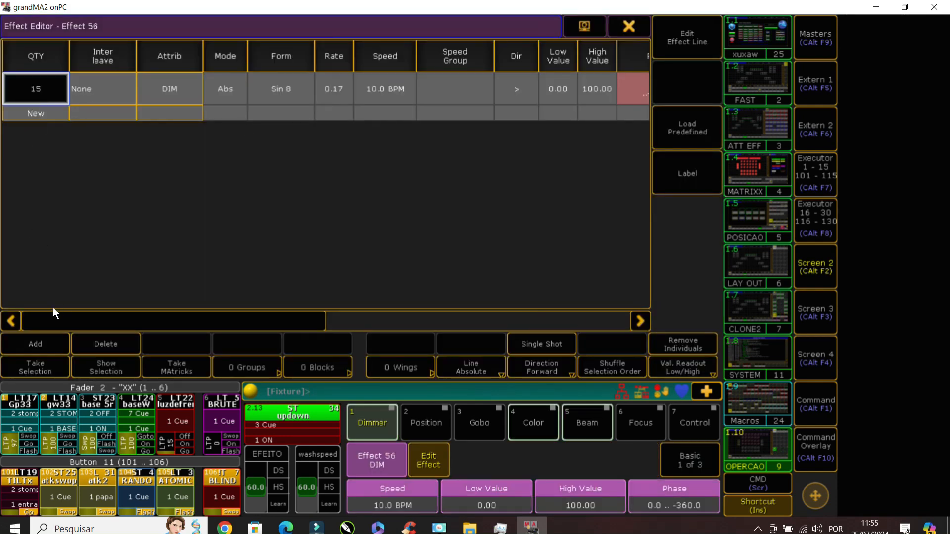
pyautogui.click(44, 366)
pyautogui.moveTo(304, 329); pyautogui.dragTo(491, 328)
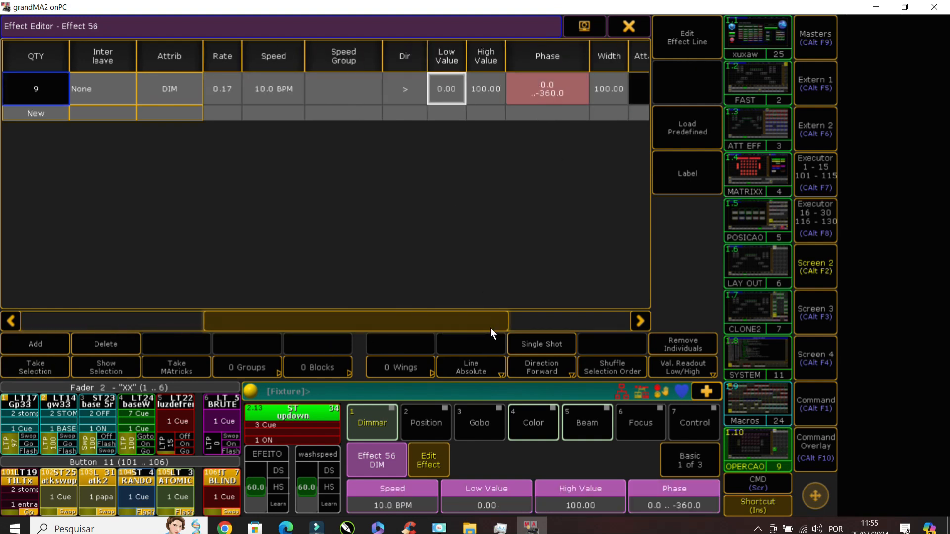
pyautogui.click(628, 25)
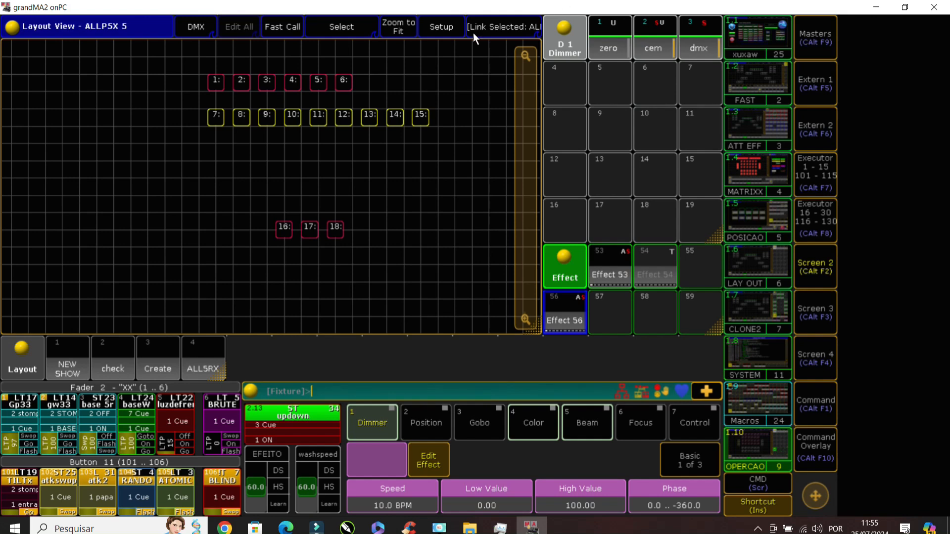
# - Move fixtures 13 to 15 out of the second row into a third row below fixtures 7 to 9
pyautogui.click(447, 27)
pyautogui.moveTo(360, 103); pyautogui.dragTo(451, 156)
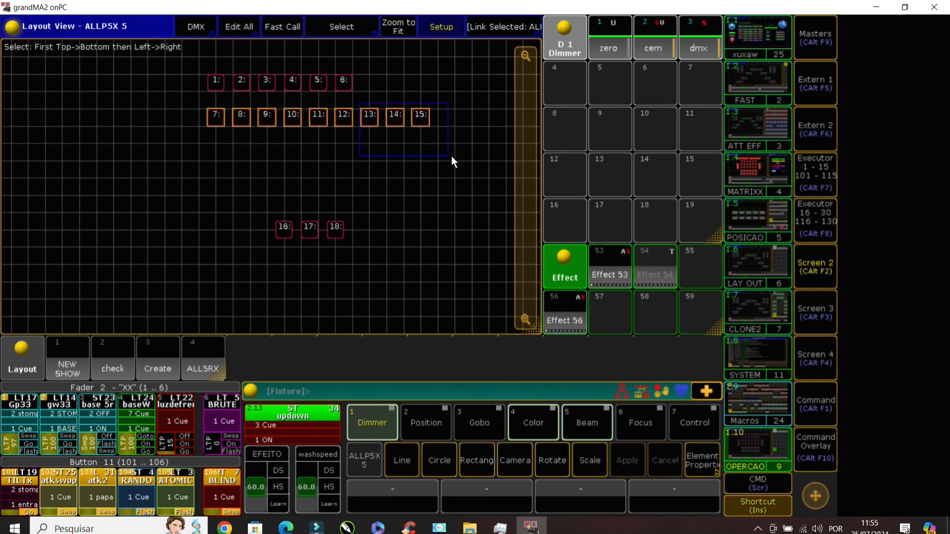
pyautogui.moveTo(373, 119); pyautogui.dragTo(216, 150)
# - Point out the two fixture groups by selecting fixtures 7 to 12 and fixtures 13 to 15 in turn, then deselect them
pyautogui.moveTo(197, 99); pyautogui.dragTo(357, 128)
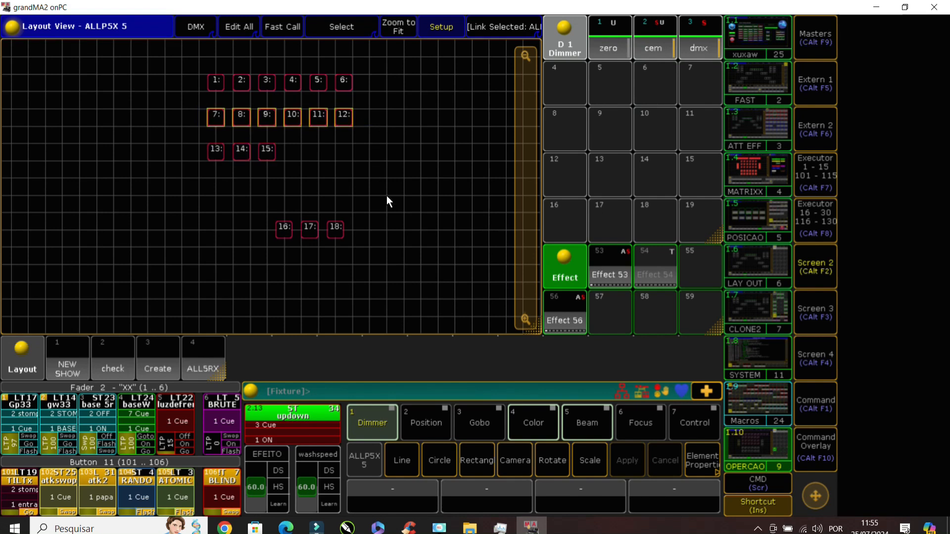
pyautogui.moveTo(188, 137); pyautogui.dragTo(311, 173)
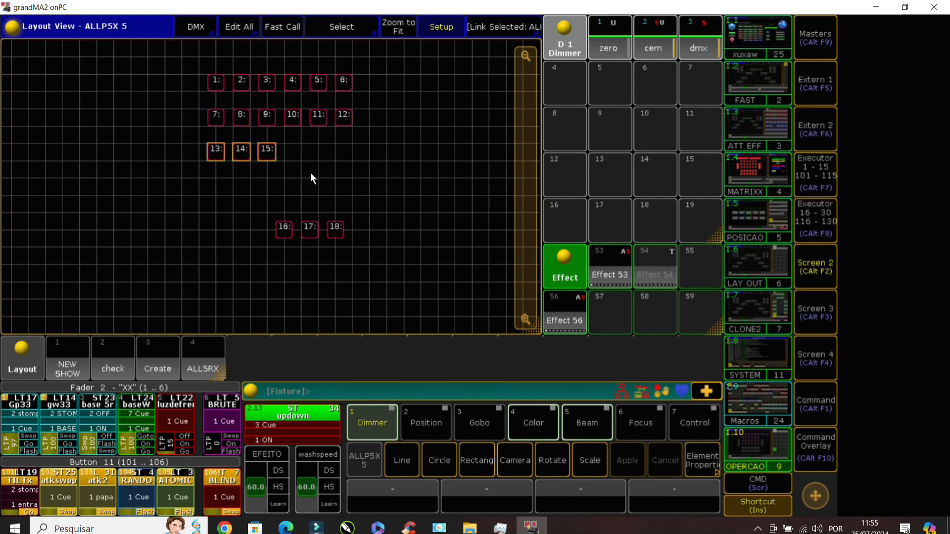
pyautogui.click(310, 171)
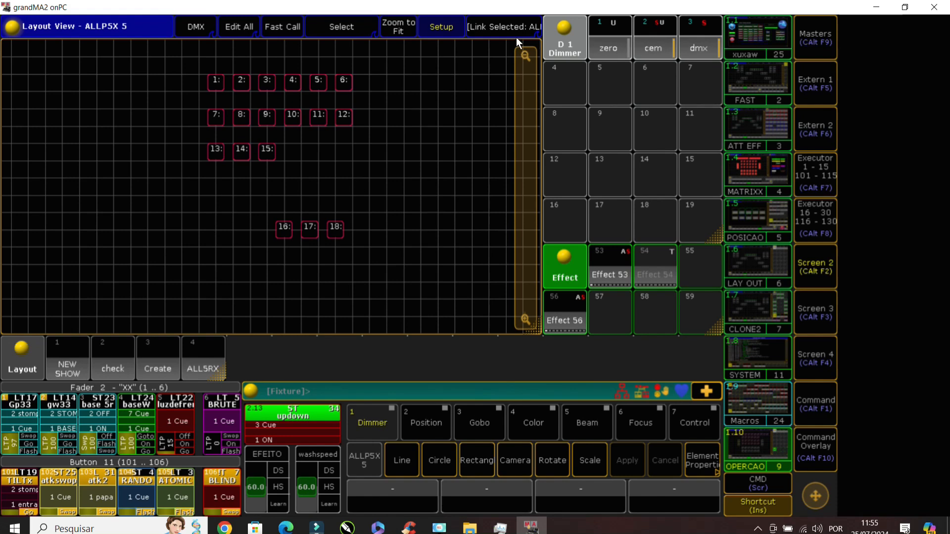
# - Remove the individual values from the phase setting of effect 56's dimmer line
pyautogui.click(559, 319)
pyautogui.click(559, 319)
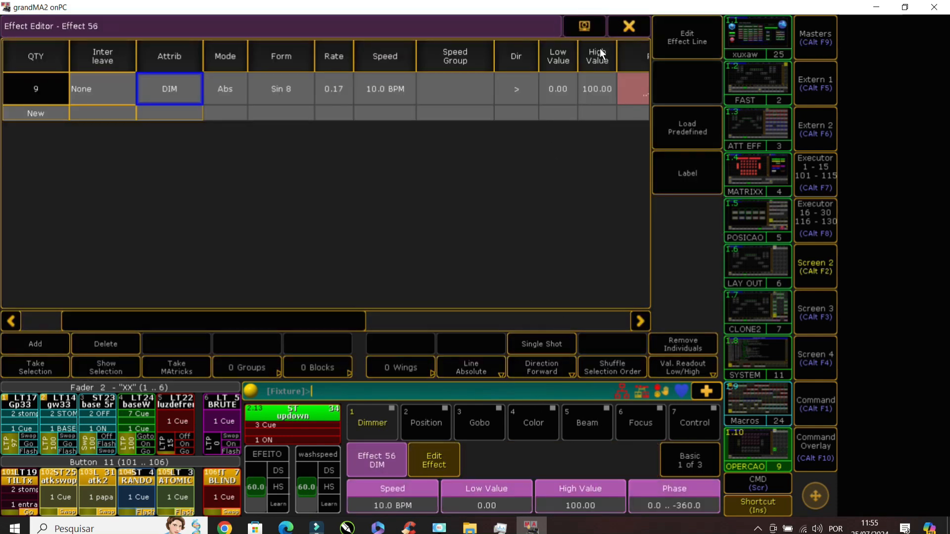
pyautogui.click(643, 28)
pyautogui.click(561, 310)
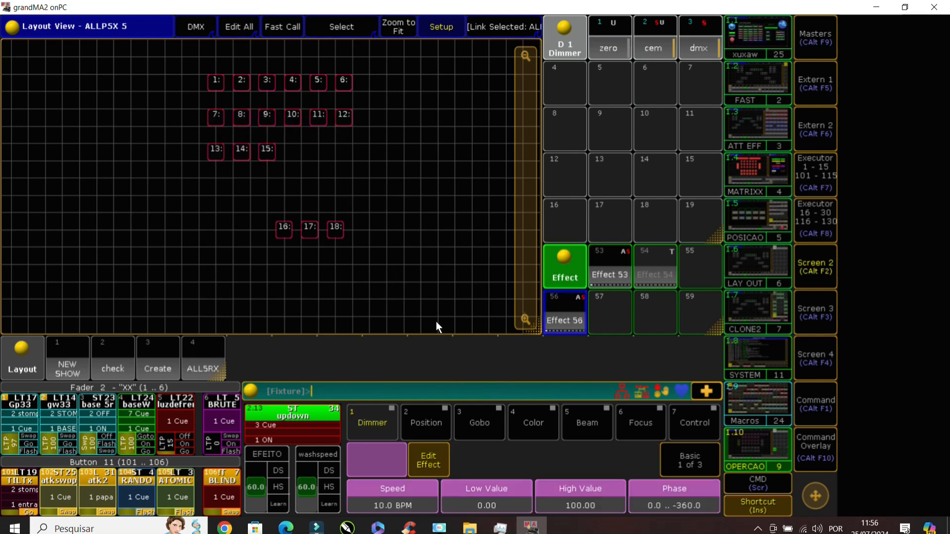
pyautogui.click(566, 319)
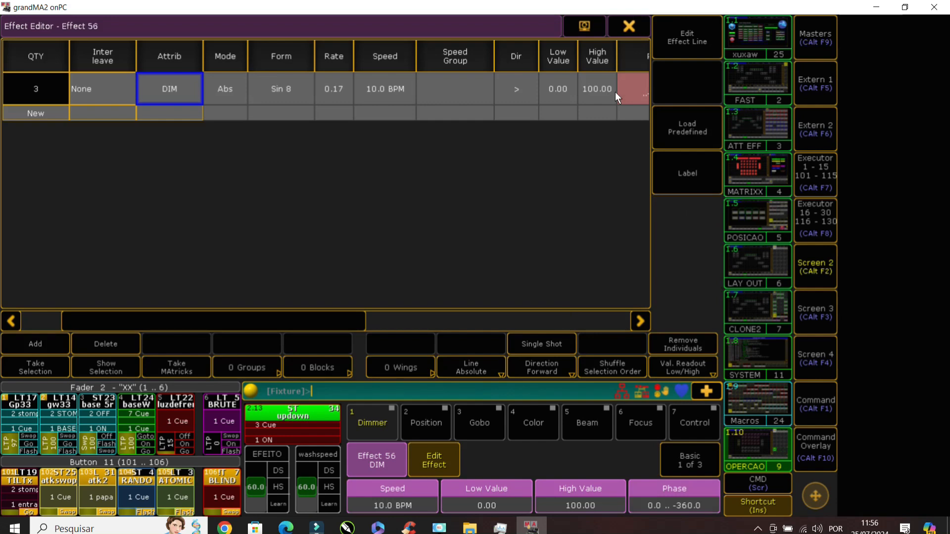
pyautogui.click(681, 349)
pyautogui.click(252, 290)
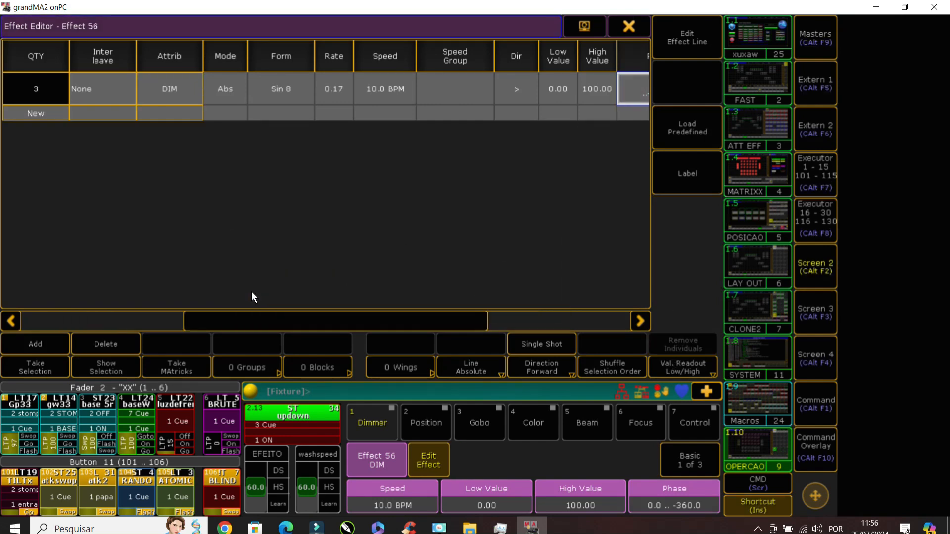
pyautogui.click(629, 27)
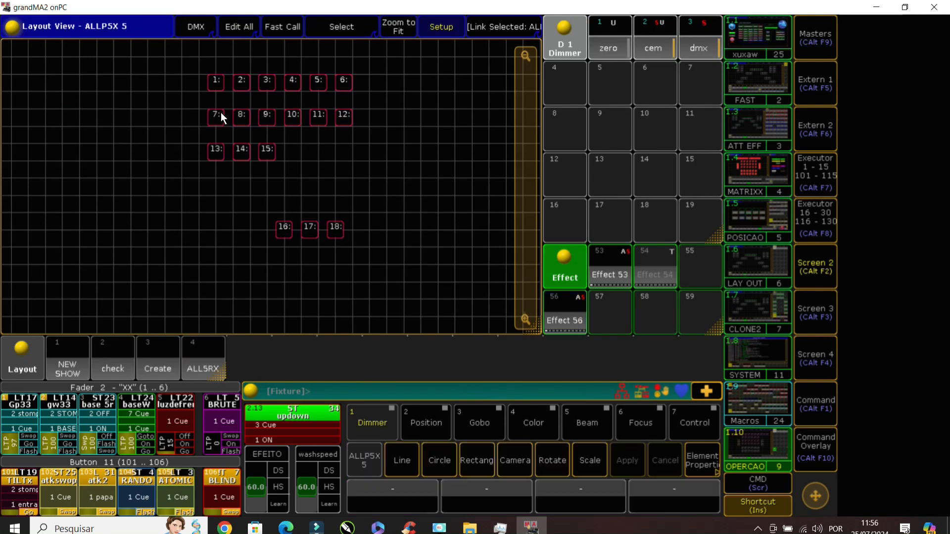
# - Select fixtures 7 to 15 outside the layout's setup mode and run effect 56 on them
pyautogui.moveTo(219, 117); pyautogui.dragTo(365, 214)
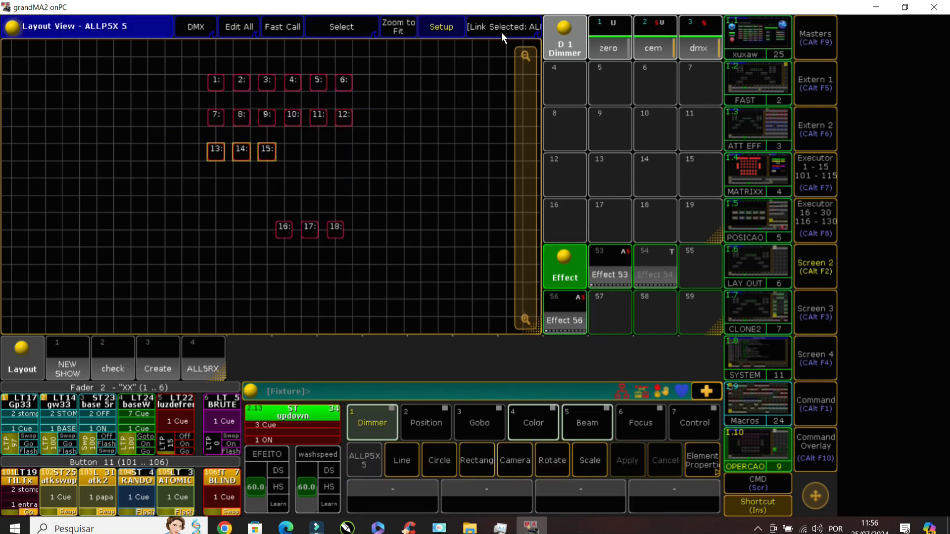
pyautogui.click(448, 32)
pyautogui.moveTo(191, 102); pyautogui.dragTo(398, 141)
pyautogui.click(563, 322)
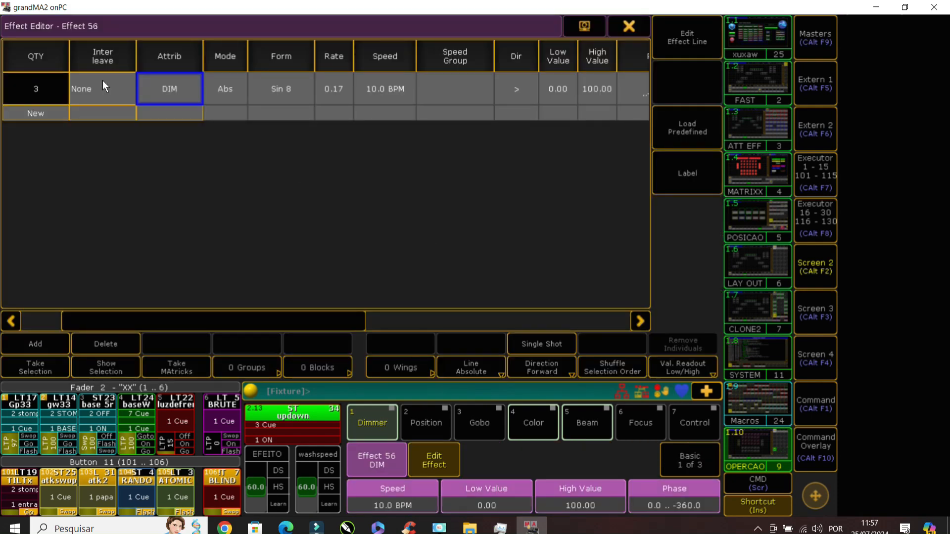
pyautogui.click(628, 26)
pyautogui.click(566, 319)
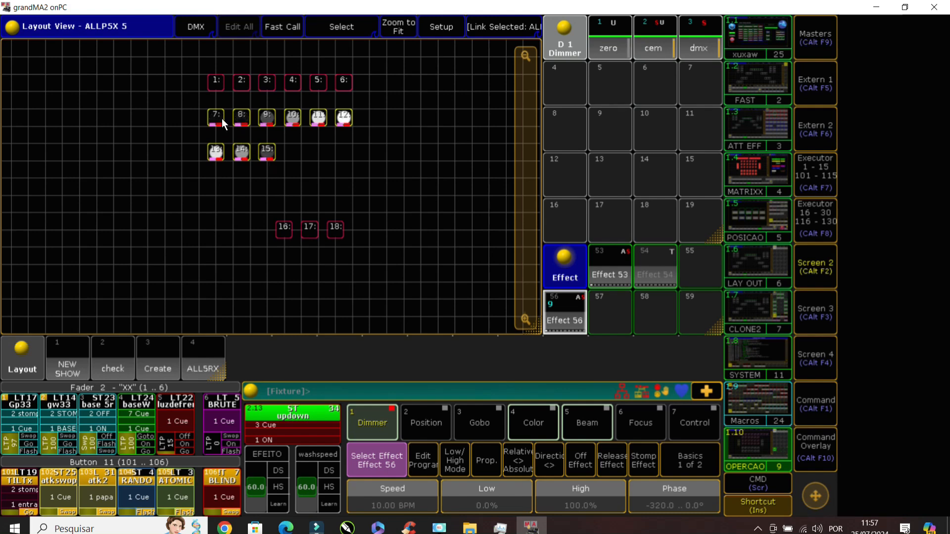
# - With effect 56 running, return fixtures 13 to 15 to the end of the second row, beside fixture 12
pyautogui.click(442, 26)
pyautogui.moveTo(191, 140); pyautogui.dragTo(287, 168)
pyautogui.moveTo(215, 152); pyautogui.dragTo(369, 117)
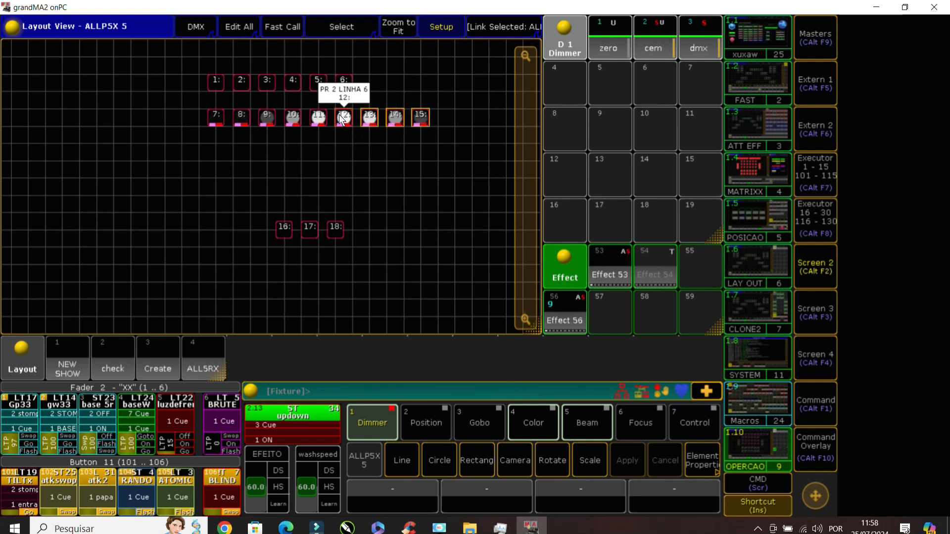
# - Clear the programmer completely so that the fixture selection and the running effect 56 are released
pyautogui.press('c')
pyautogui.press('c')
pyautogui.press('c')
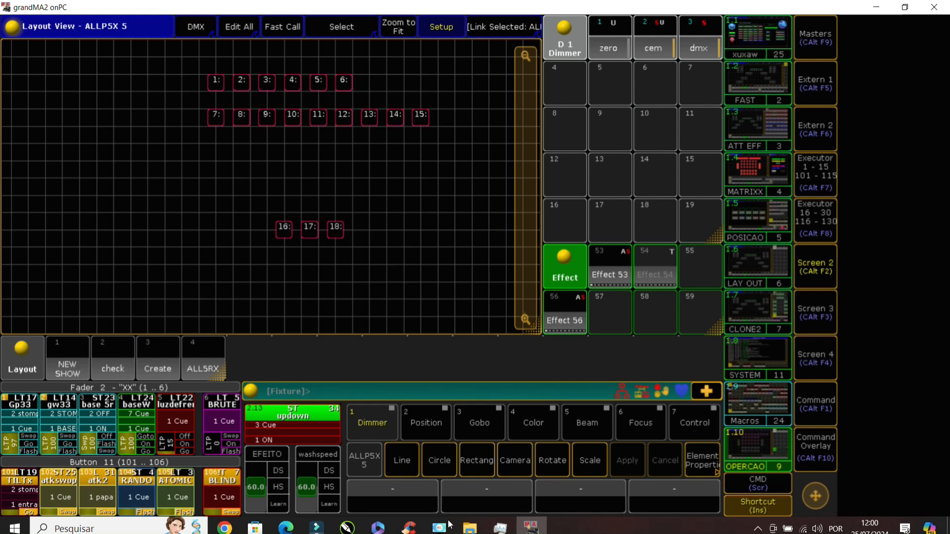
pyautogui.moveTo(444, 531)
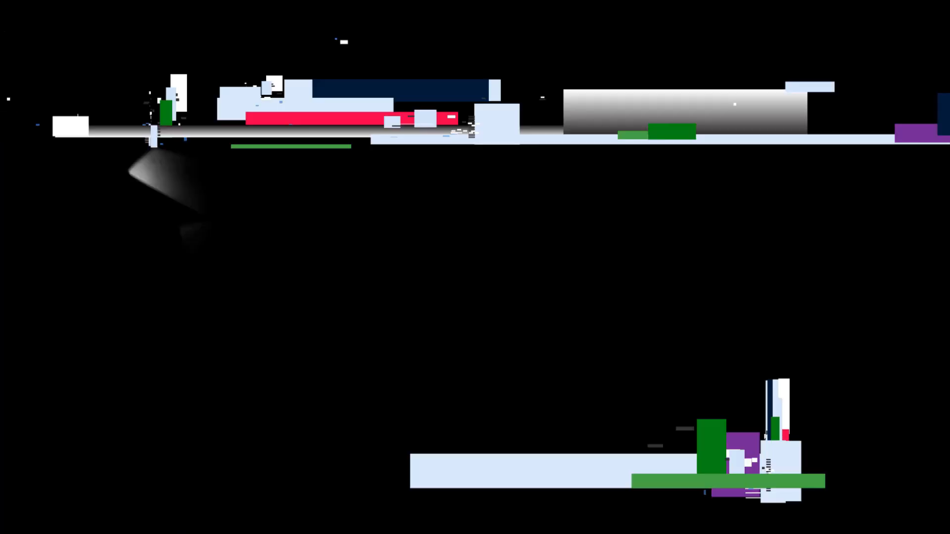